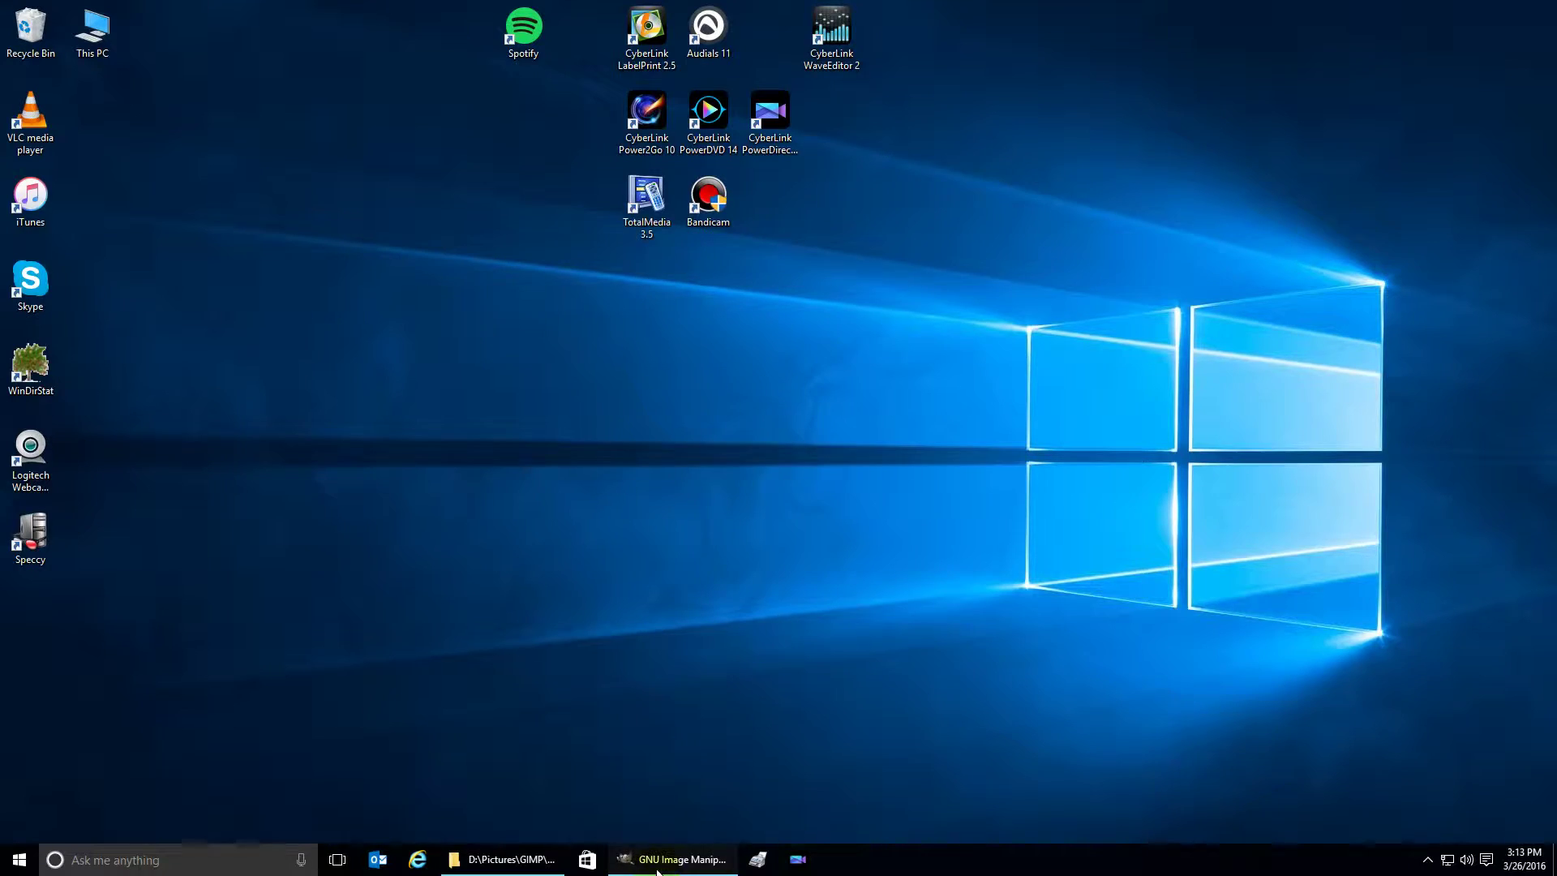
- Bring GIMP to the front and dismiss the 600 × 400 New Image dialog without creating anything
{"action": "left_click", "coordinate": [661, 858]}
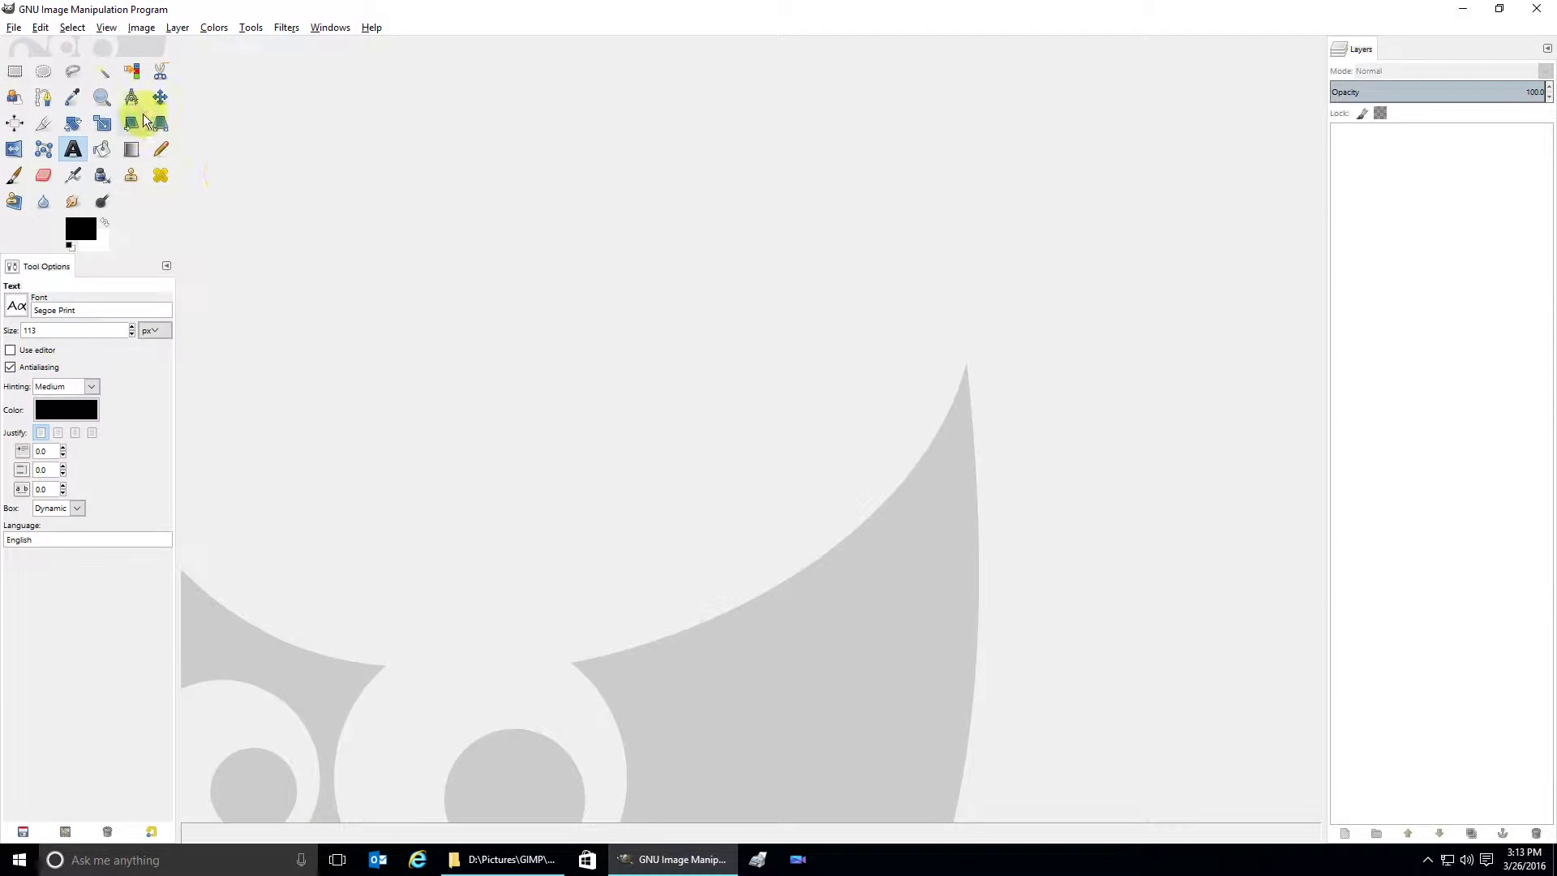
{"action": "left_click", "coordinate": [13, 29]}
{"action": "left_click", "coordinate": [37, 46]}
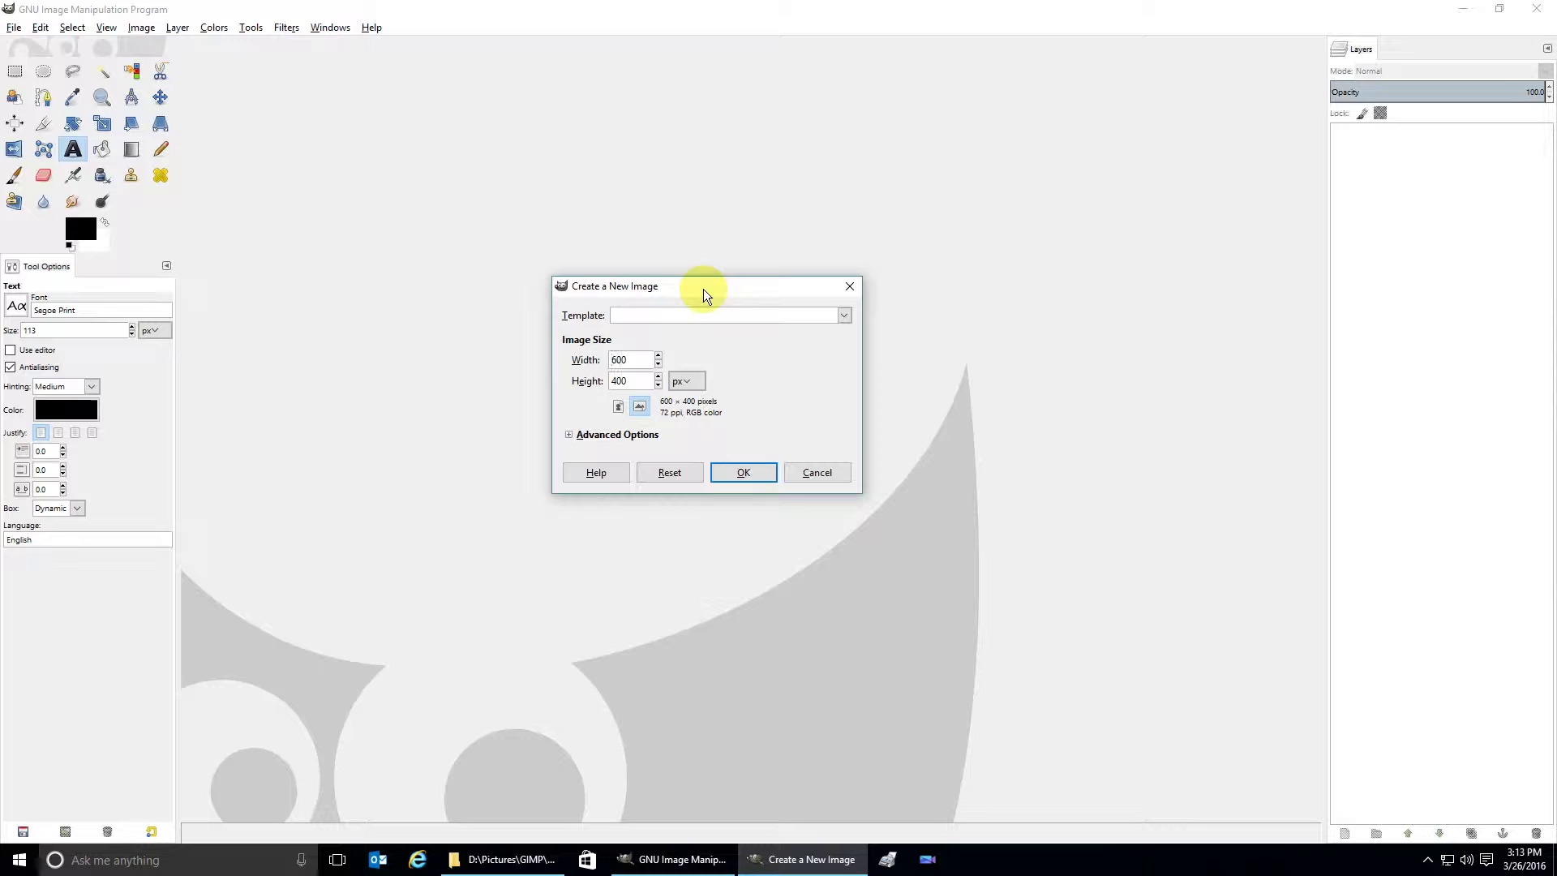
{"action": "left_click", "coordinate": [816, 472]}
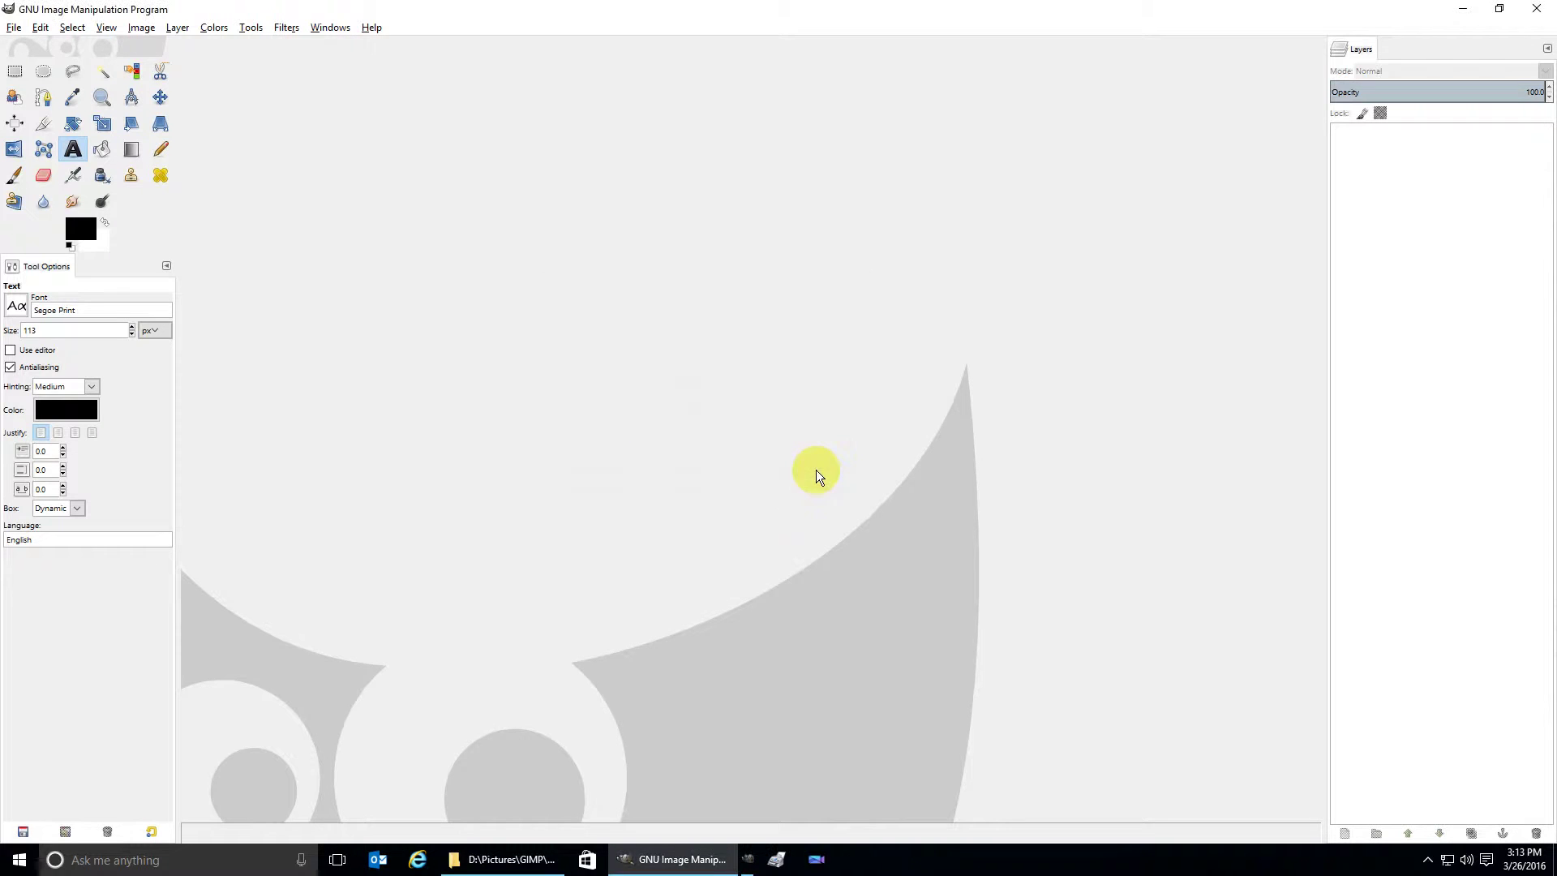
{"action": "left_click", "coordinate": [491, 858]}
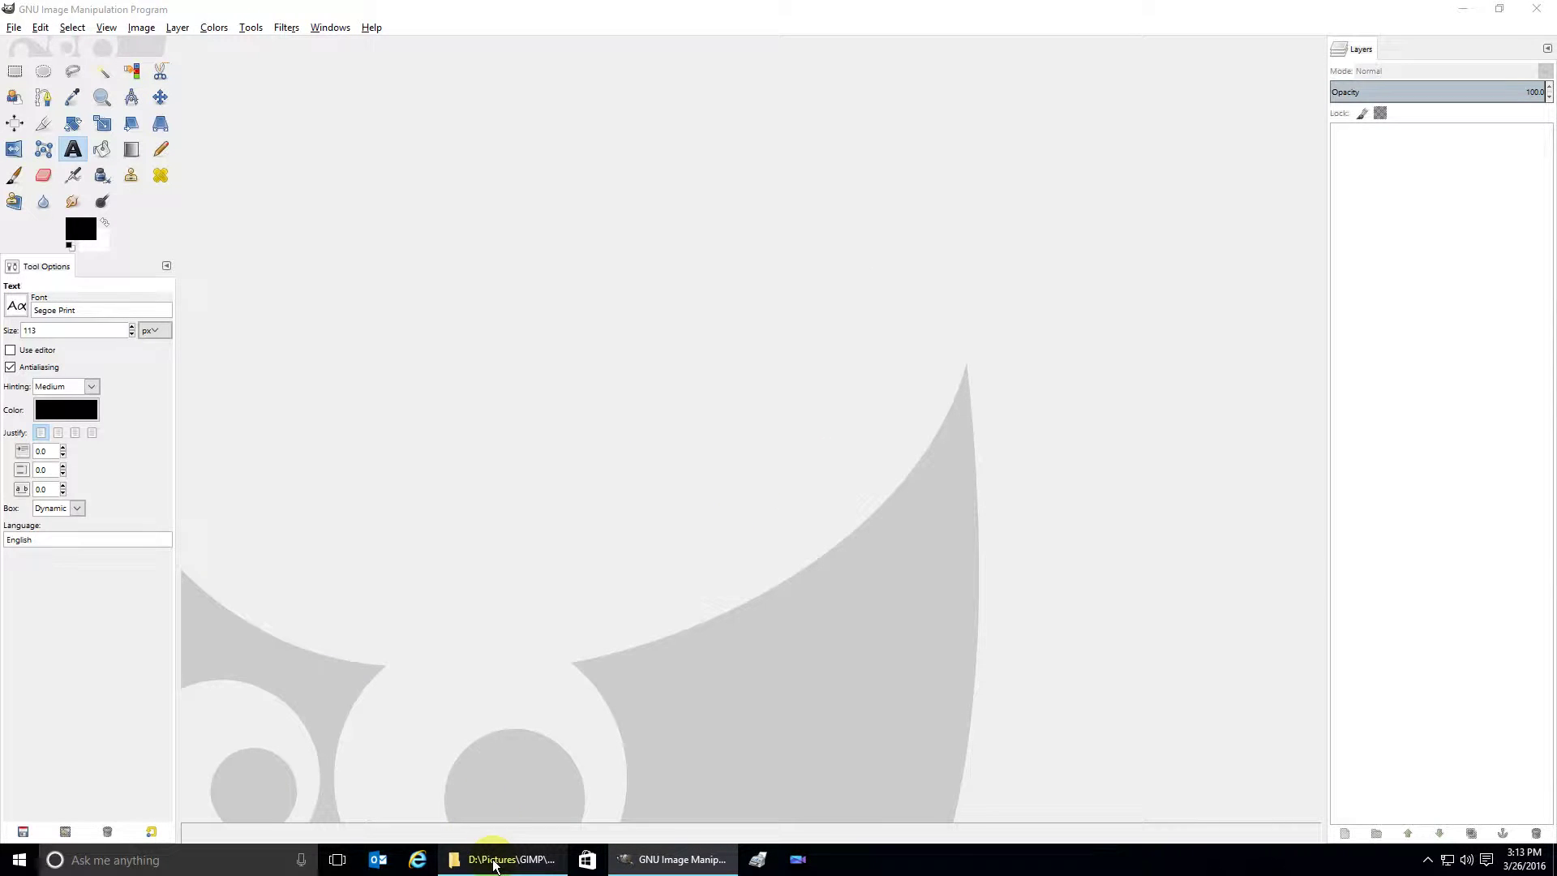
{"action": "left_click_drag", "start_coordinate": [493, 863], "coordinate": [485, 668]}
{"action": "left_click", "coordinate": [174, 221]}
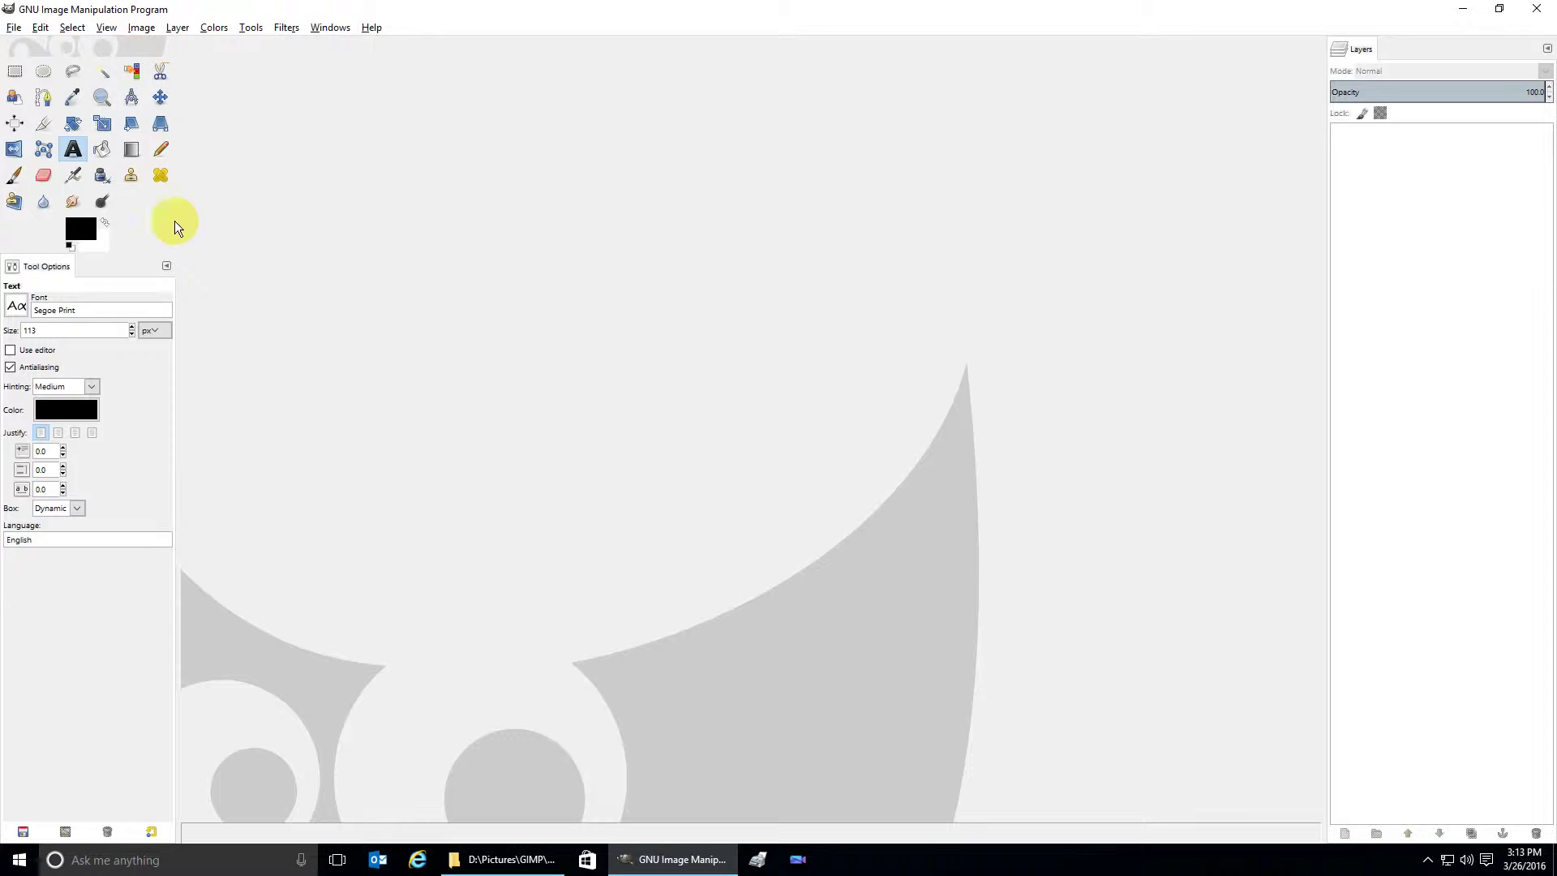
{"action": "left_click", "coordinate": [14, 30]}
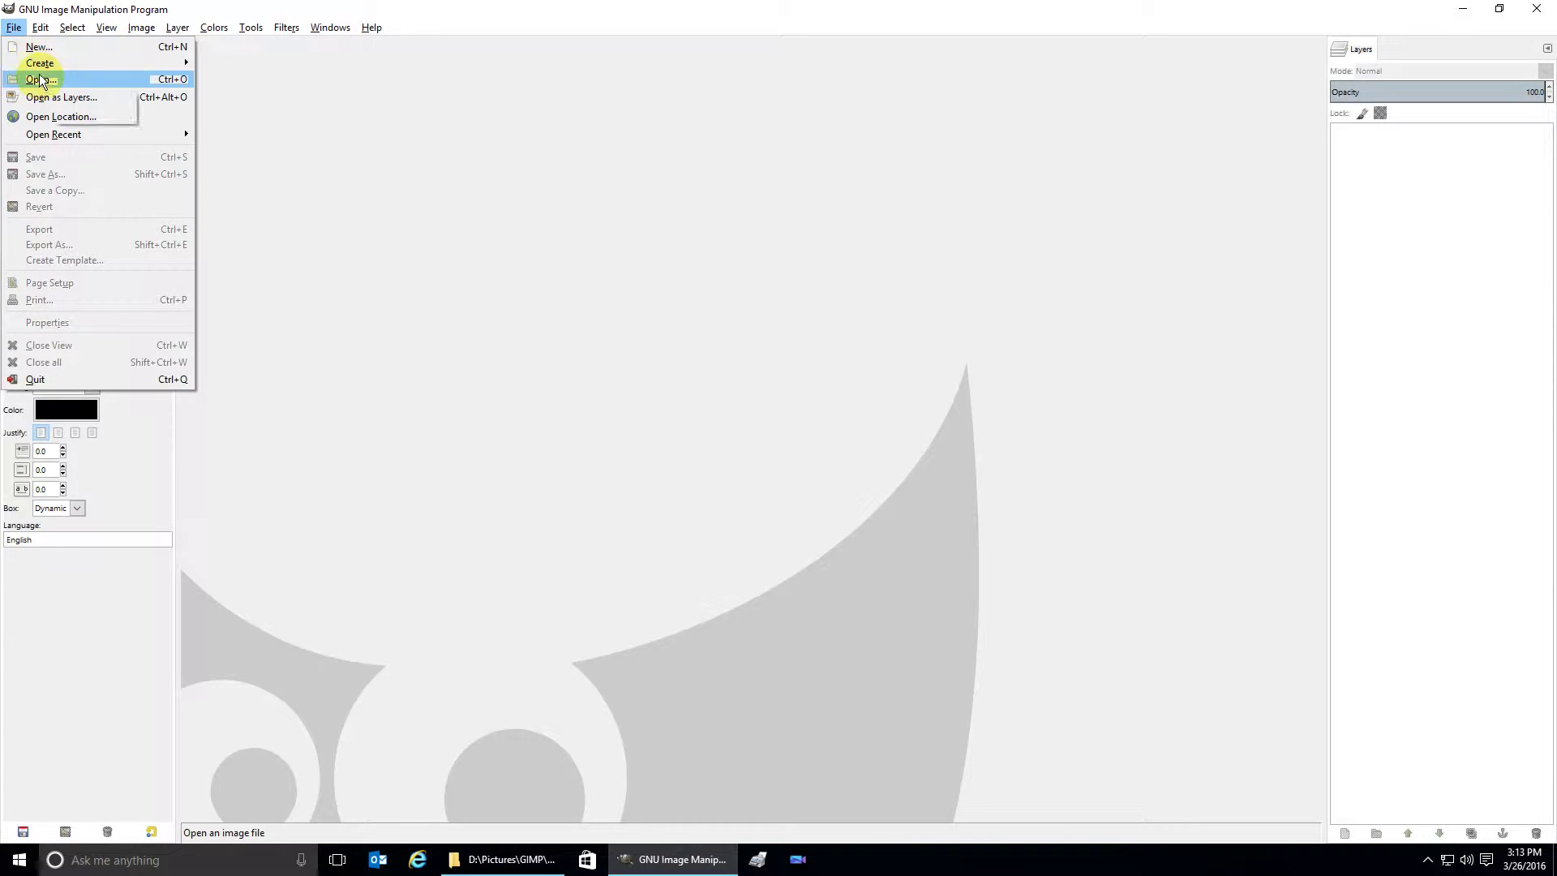
{"action": "left_click", "coordinate": [39, 47]}
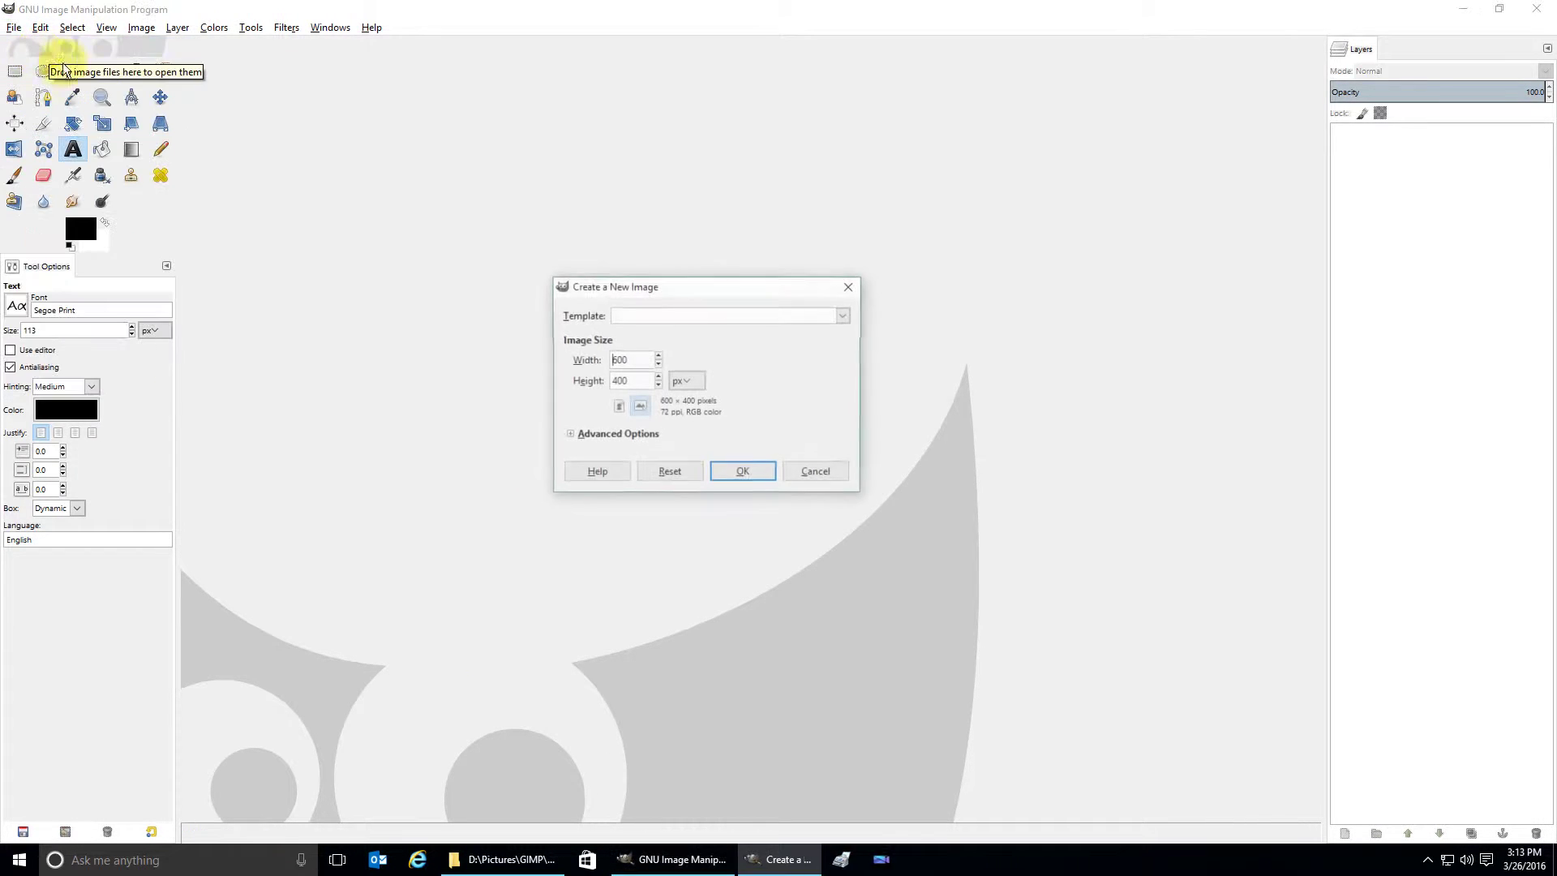
{"action": "left_click", "coordinate": [848, 286]}
{"action": "left_click", "coordinate": [13, 28]}
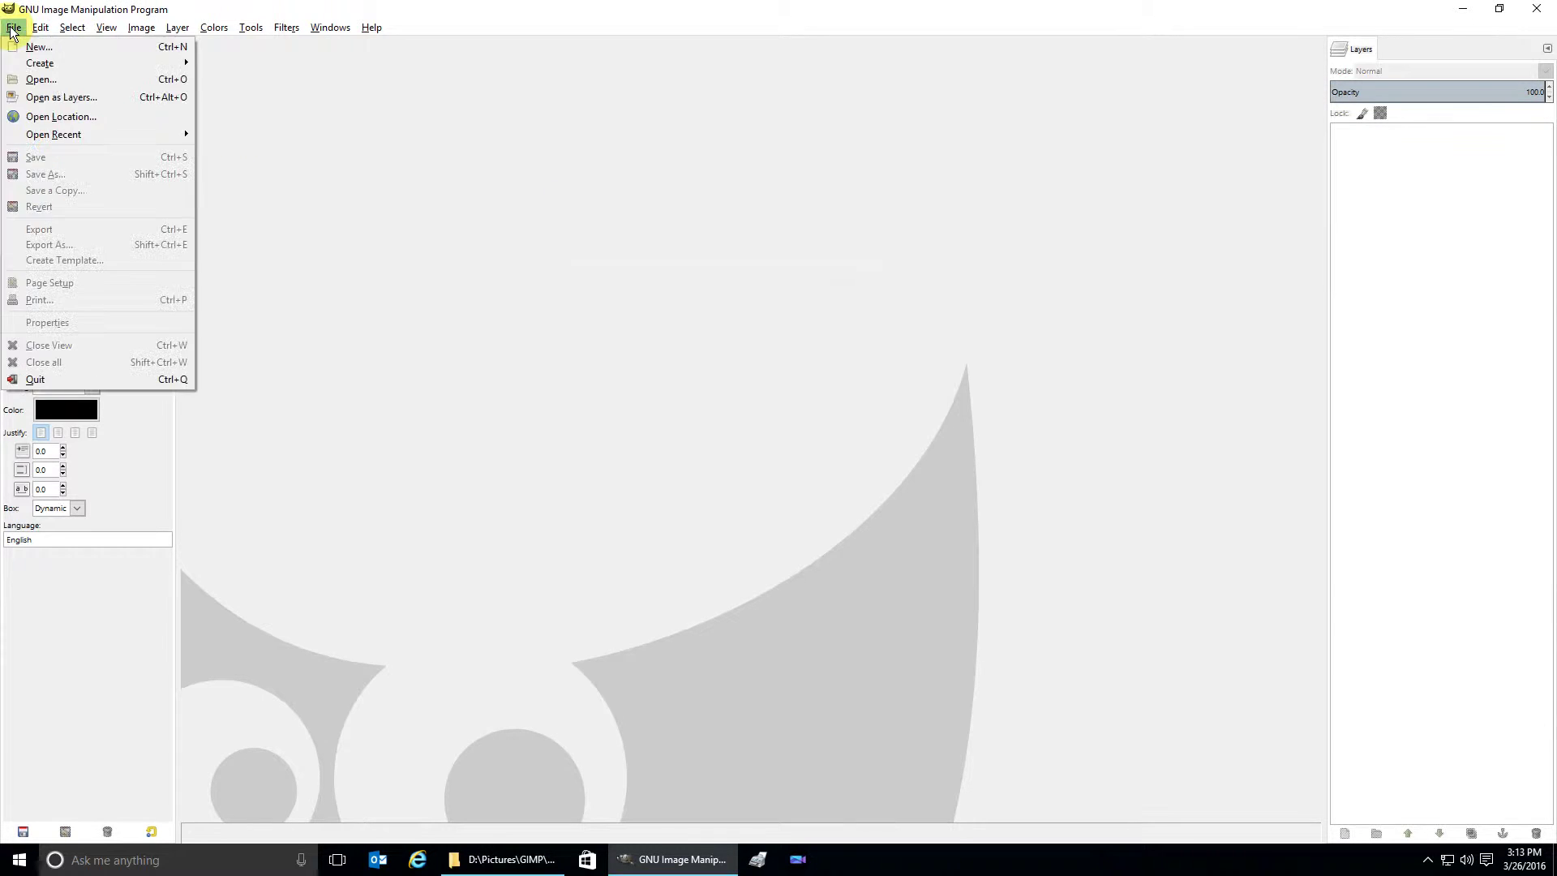
{"action": "left_click", "coordinate": [38, 79]}
{"action": "left_click", "coordinate": [941, 651]}
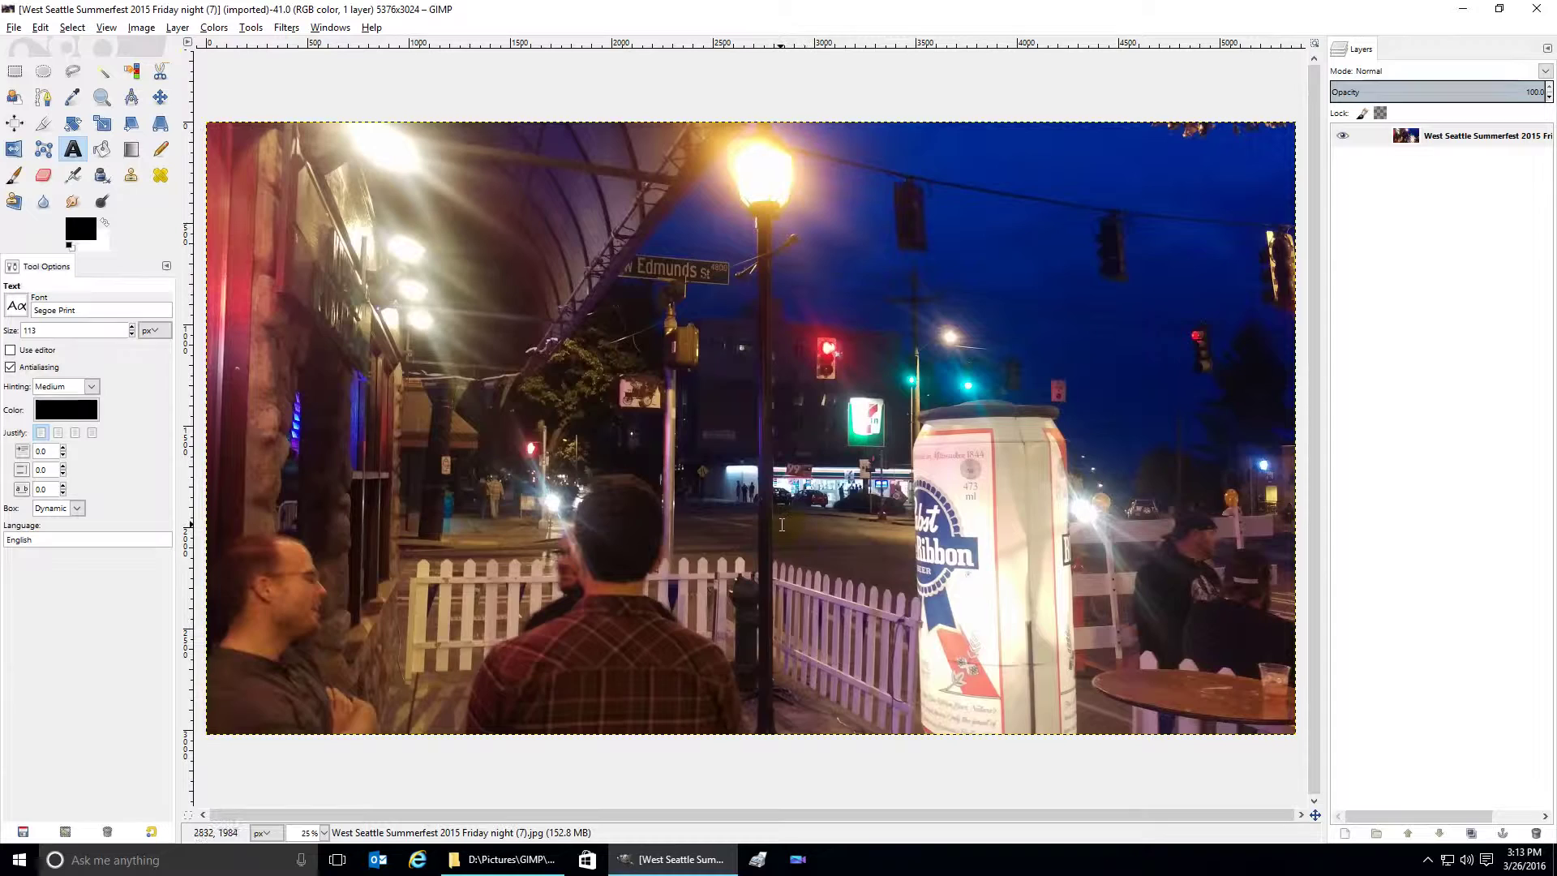
{"action": "key", "text": "ctrl+w"}
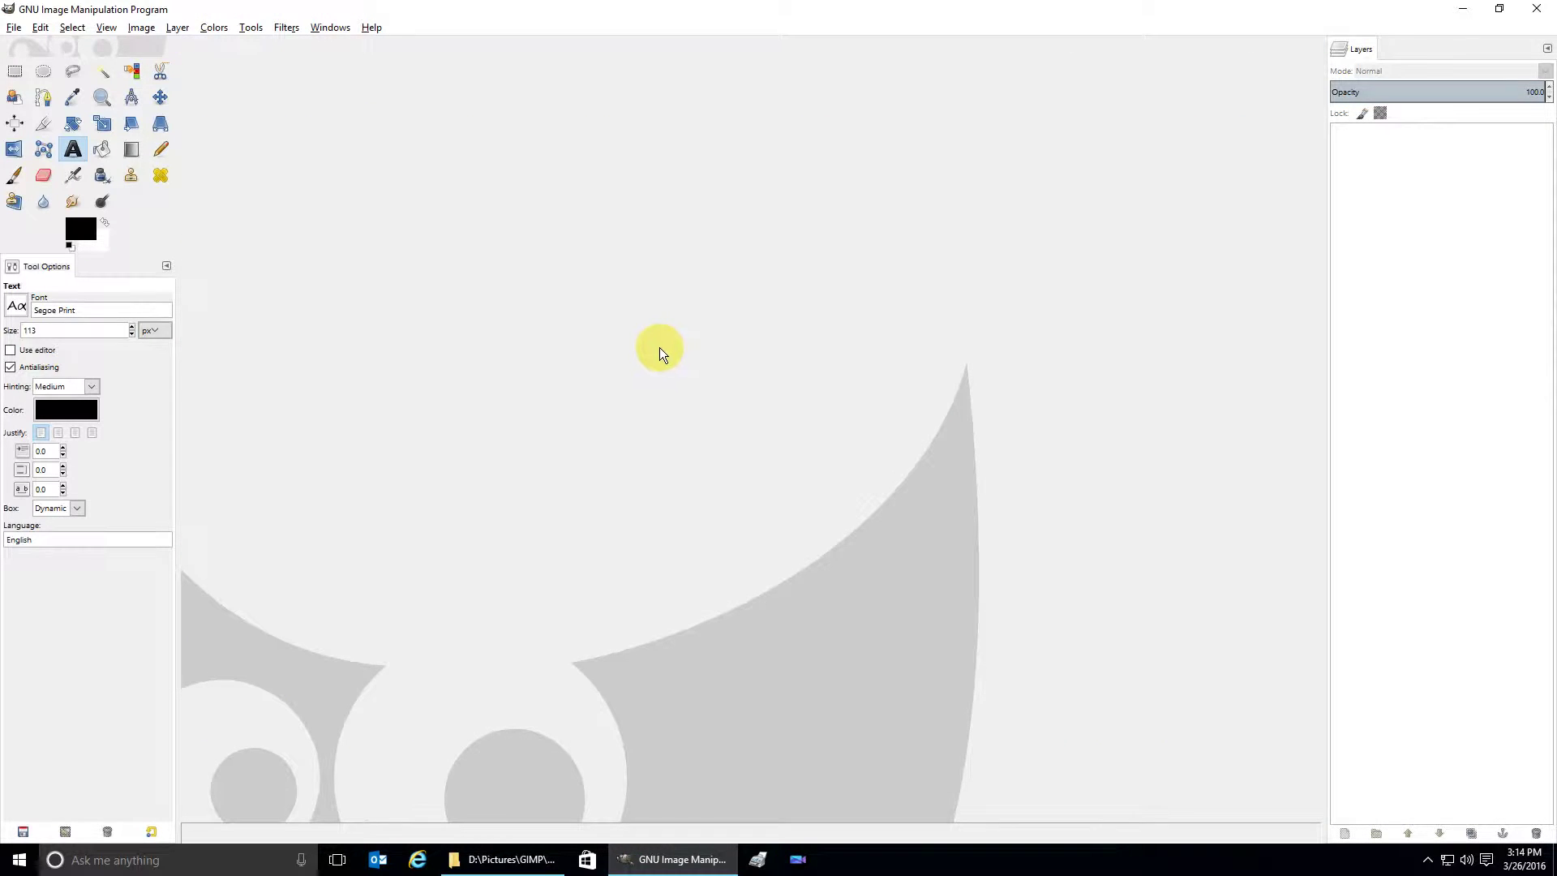
- Create a blank white 600 × 400 pixel image with the default settings
{"action": "left_click", "coordinate": [14, 29]}
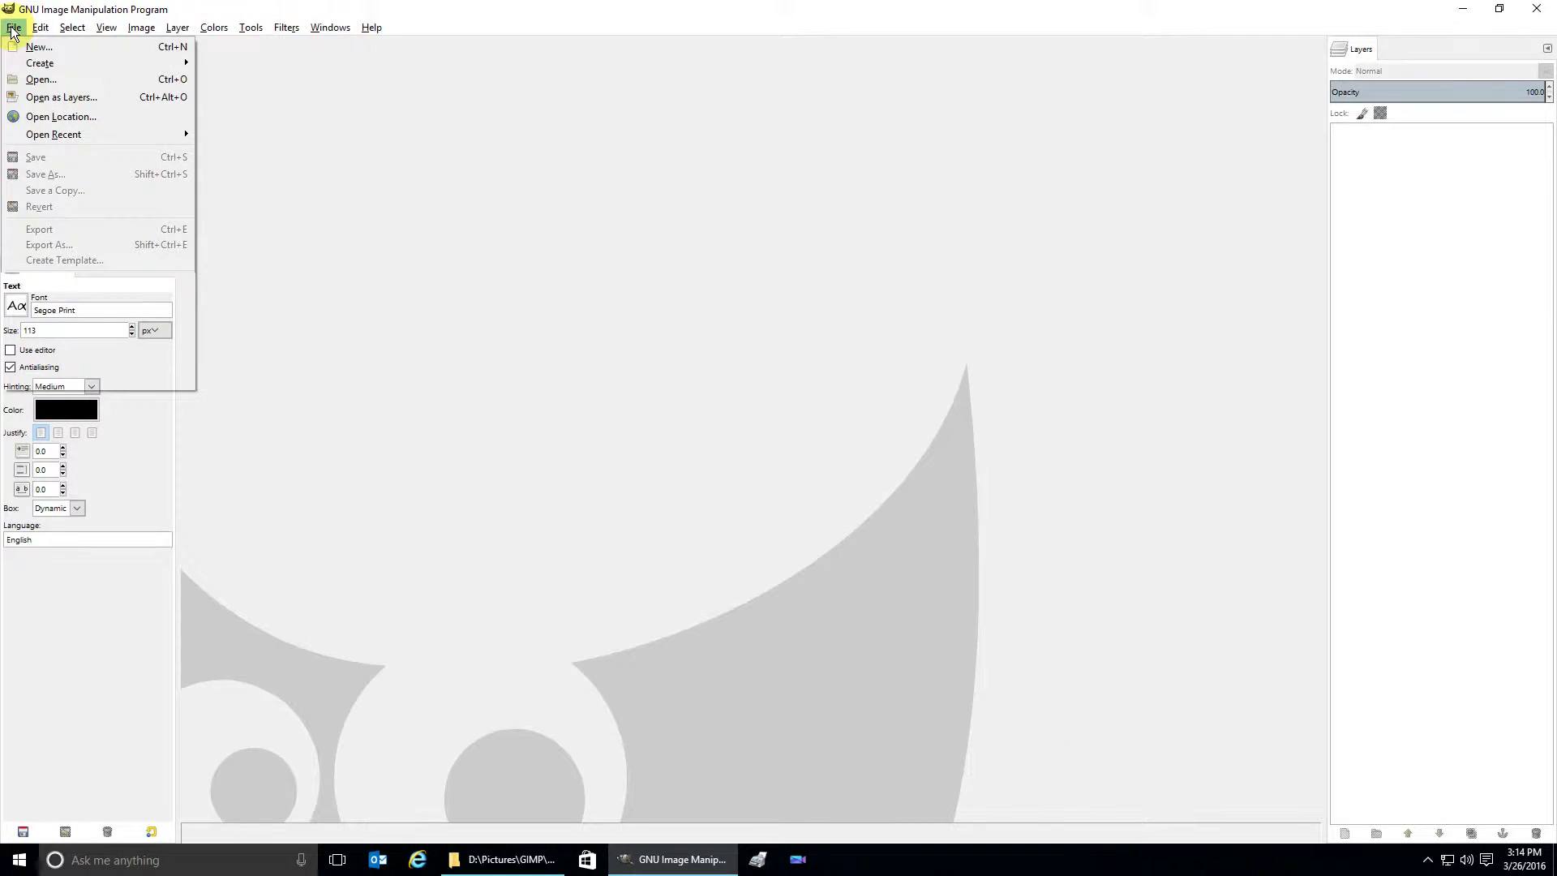
{"action": "left_click", "coordinate": [29, 46]}
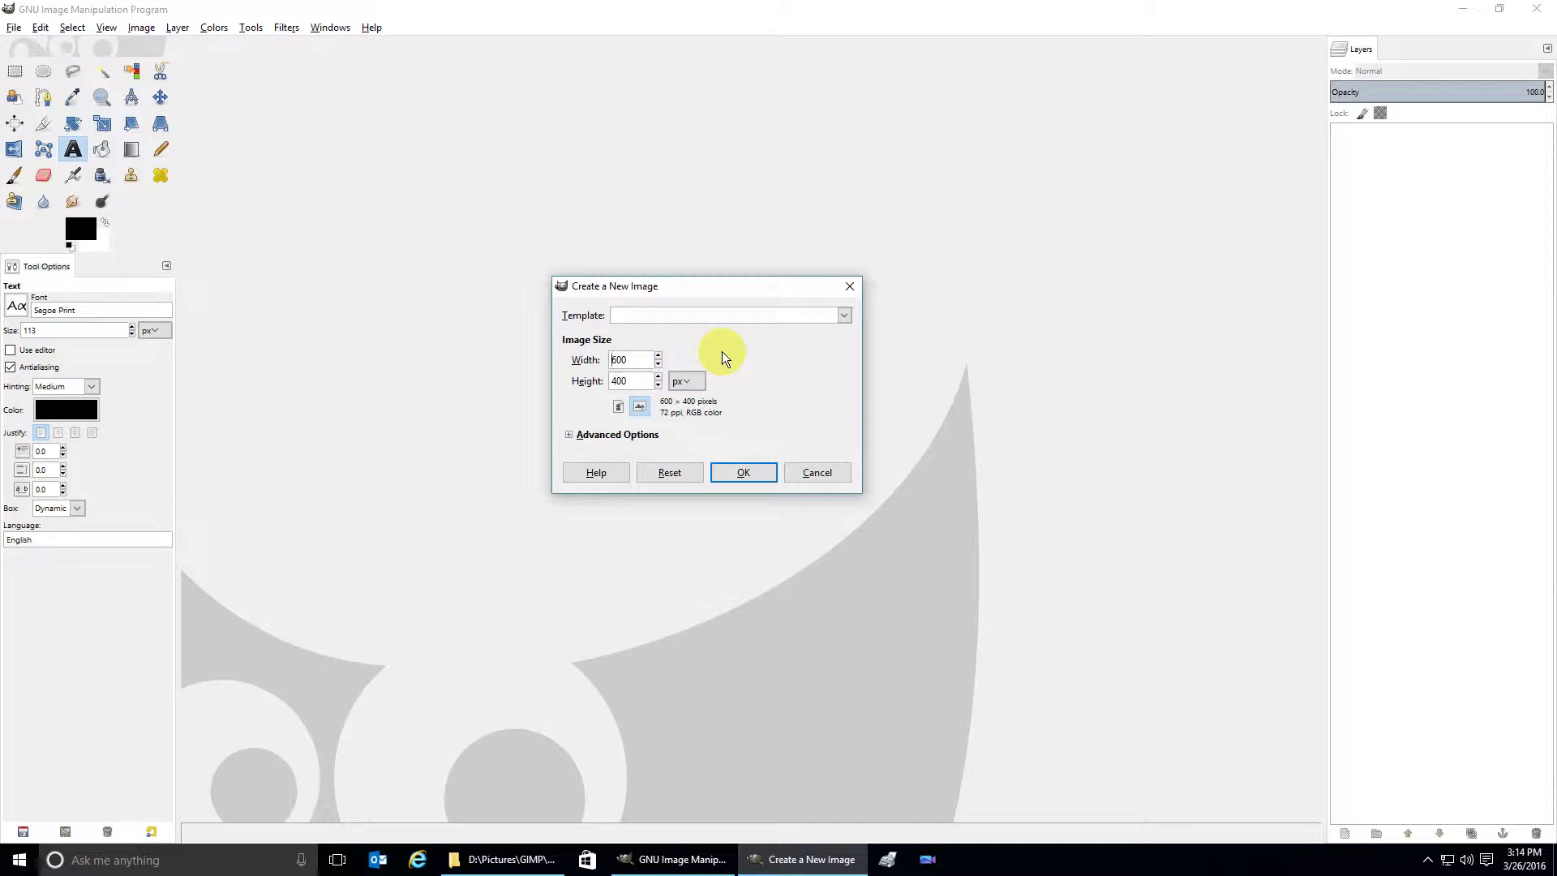
{"action": "left_click", "coordinate": [741, 472]}
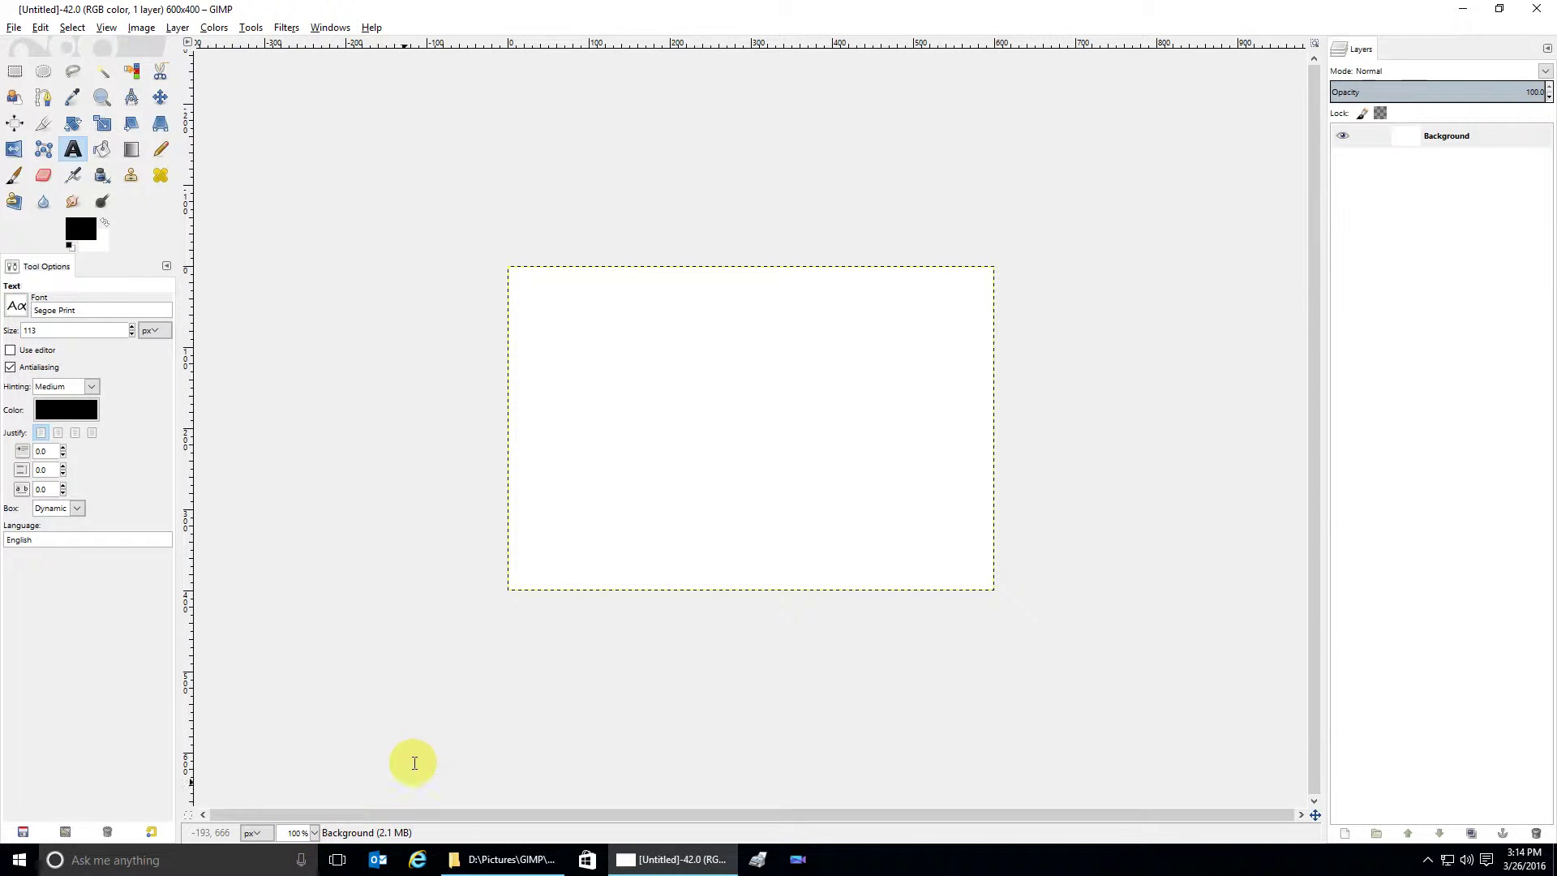
- Add the text 'Here's some text at 600x400' in Segoe Print, size 38, across the image
{"action": "left_click_drag", "start_coordinate": [711, 455], "coordinate": [715, 471]}
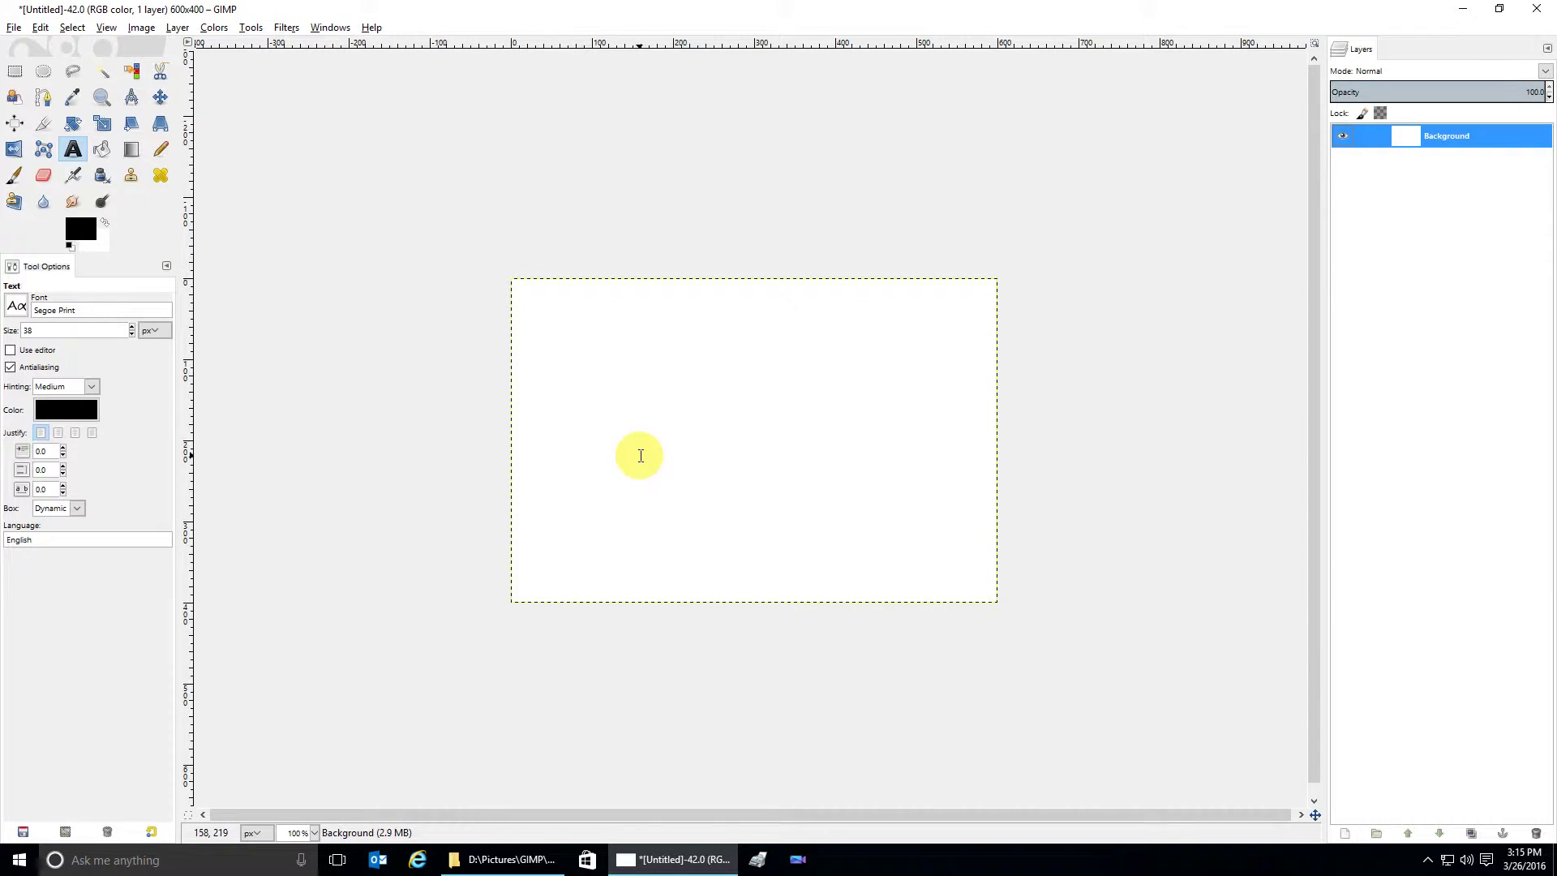
{"action": "left_click", "coordinate": [73, 150]}
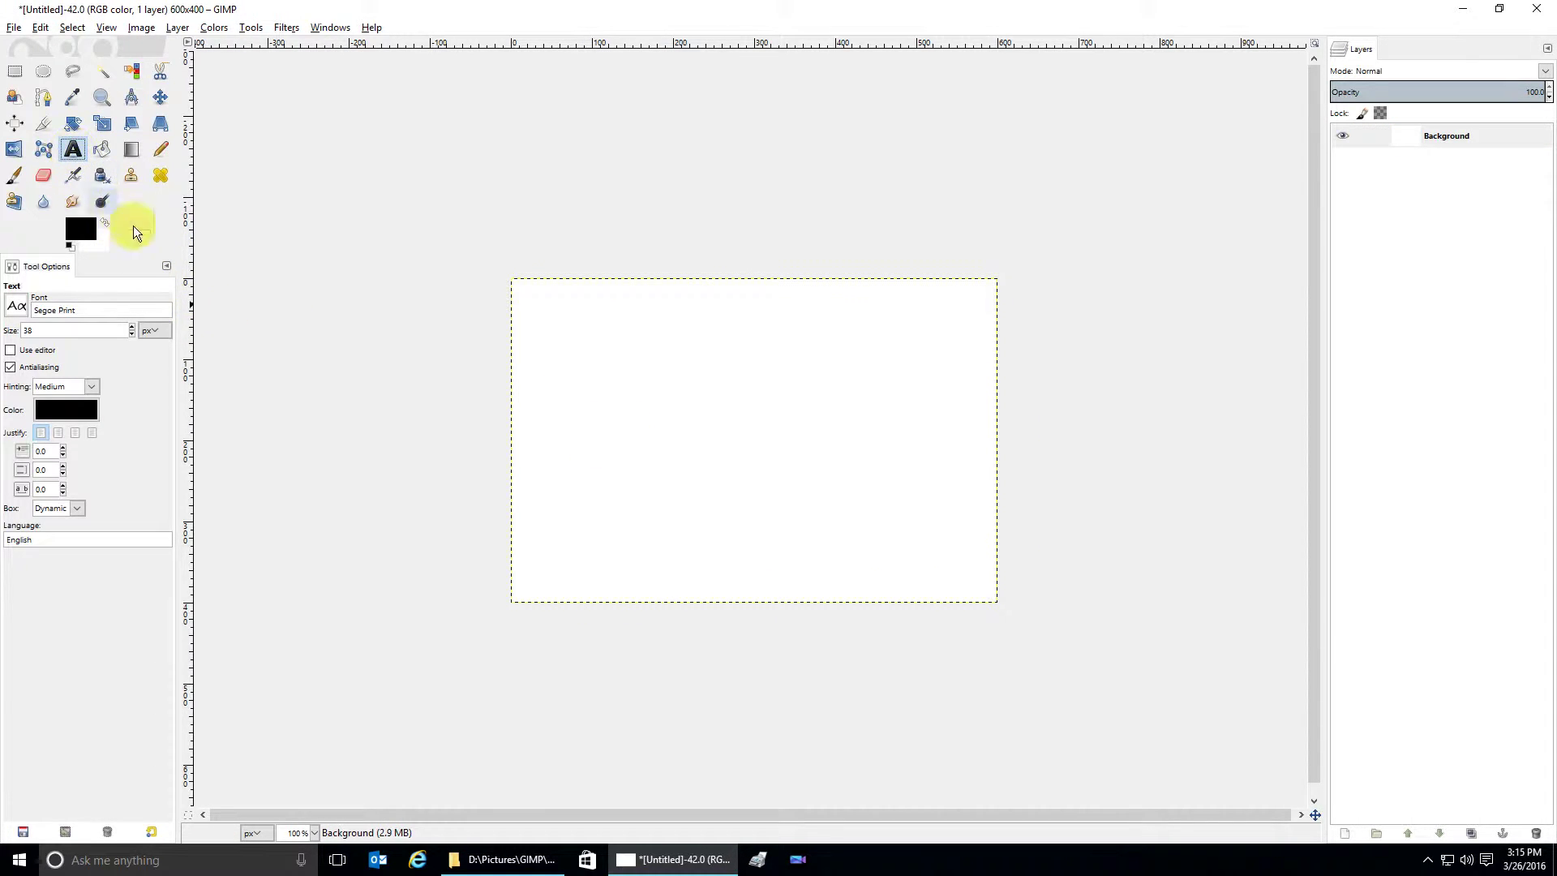
{"action": "left_click", "coordinate": [518, 408]}
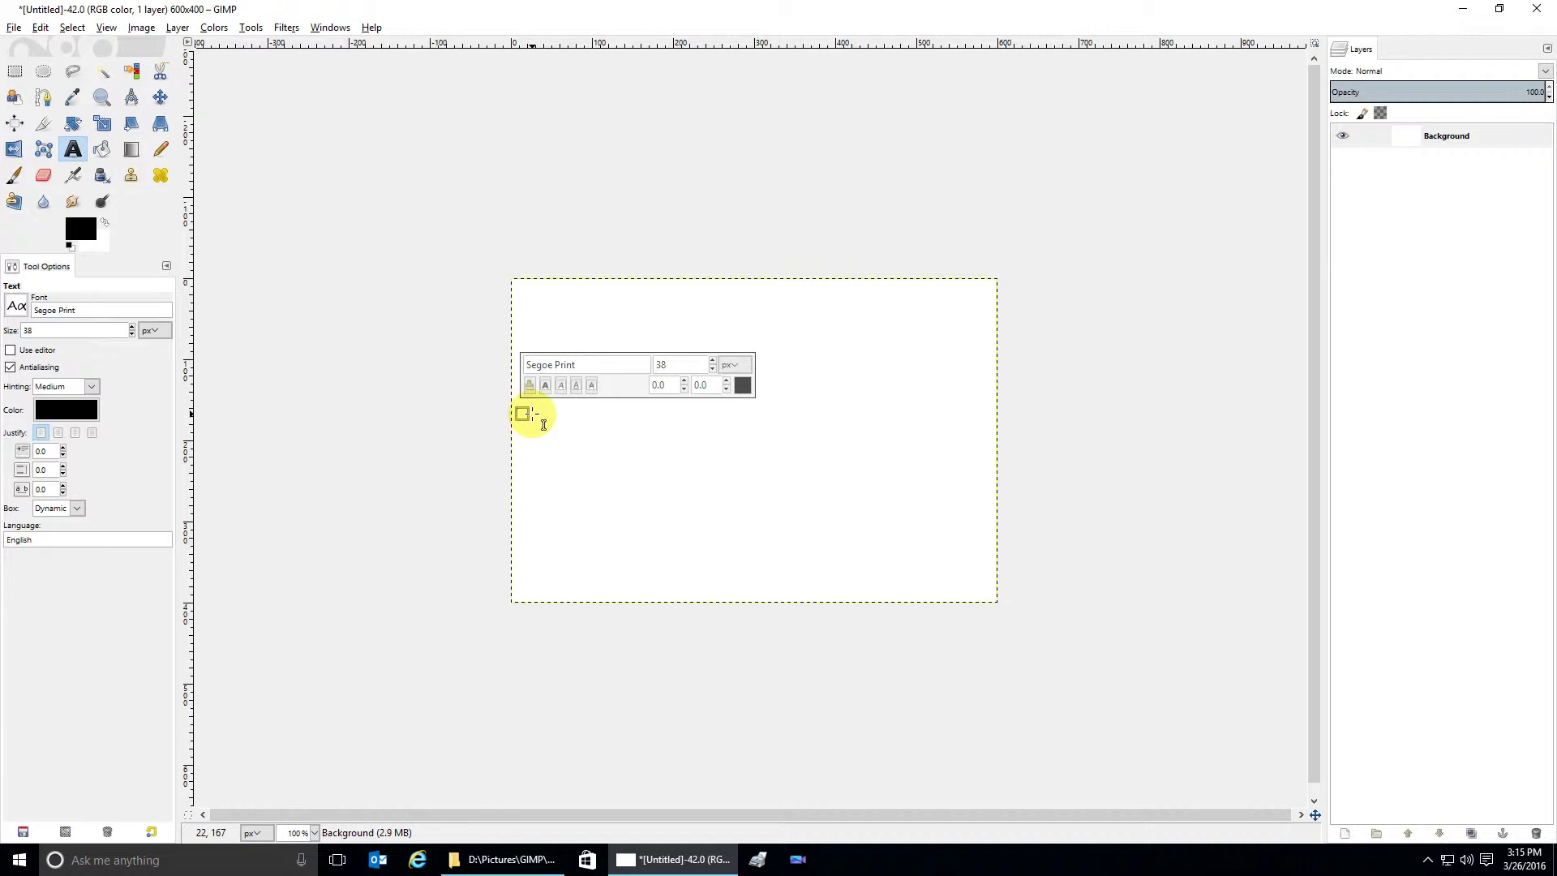
{"action": "type", "text": "Here's some t"}
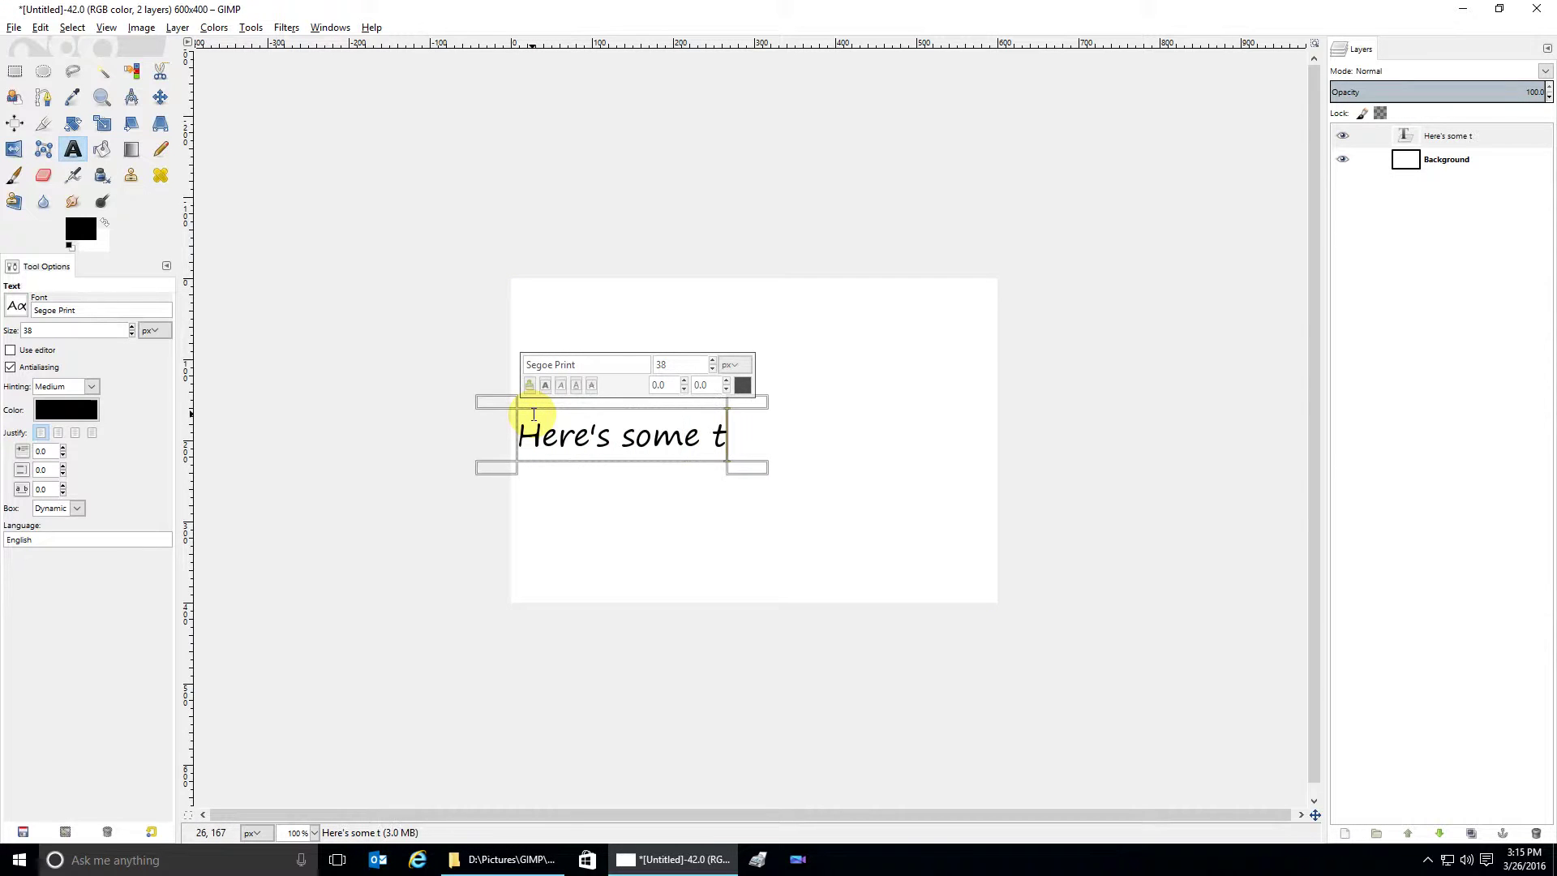
{"action": "type", "text": "ext at 600x400"}
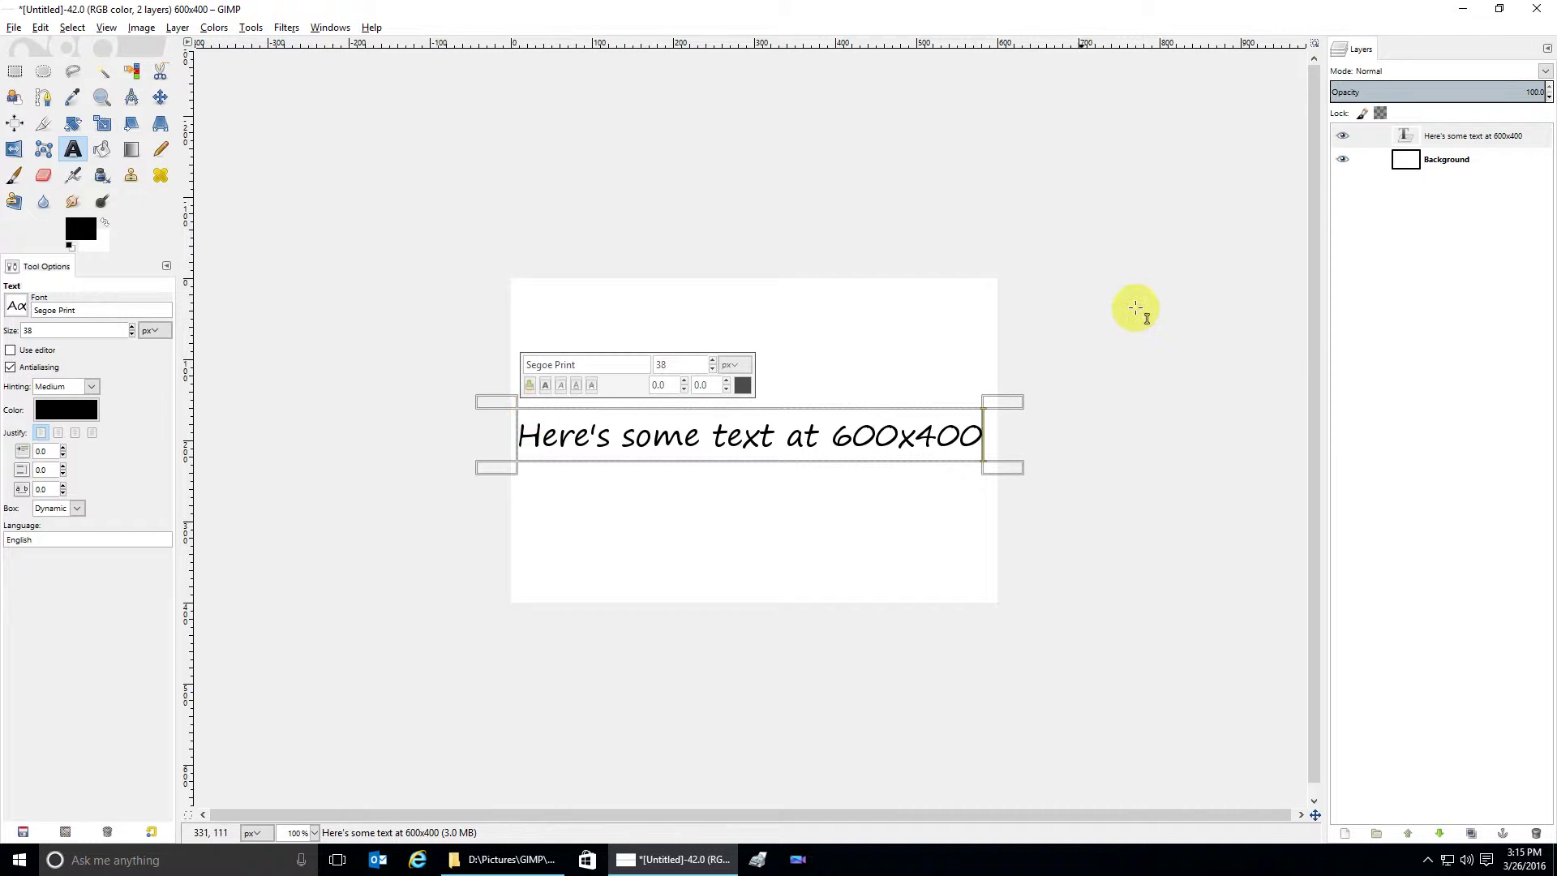
{"action": "left_click", "coordinate": [1435, 160]}
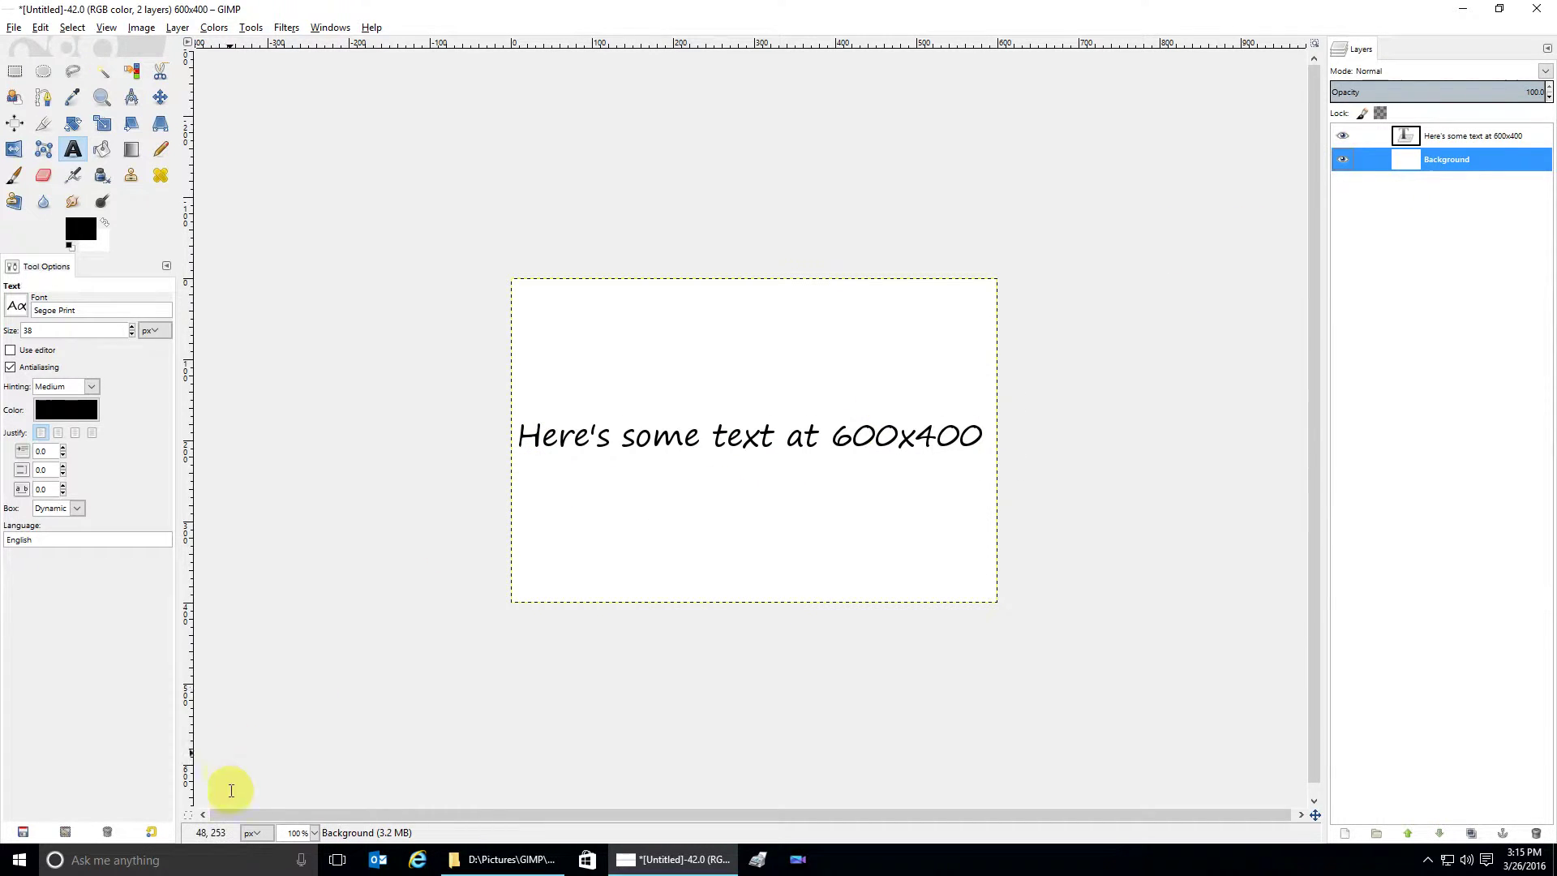
- Zoom in on the sample text, then zoom back out to actual size
{"action": "key", "text": "plus"}
{"action": "key", "text": "plus"}
{"action": "key", "text": "plus"}
{"action": "key", "text": "plus"}
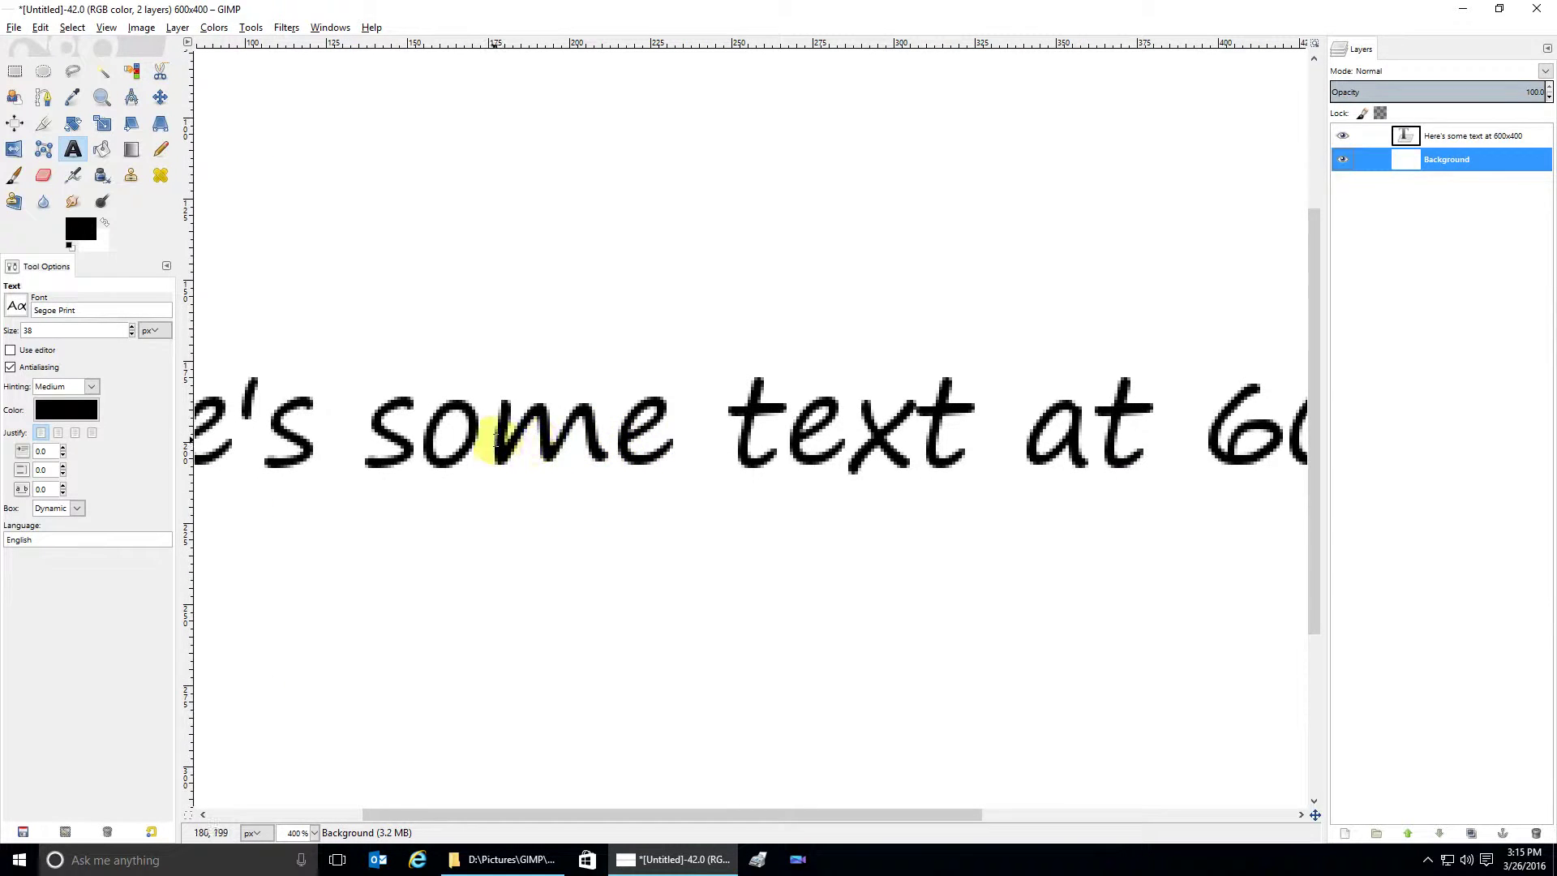
{"action": "key", "text": "minus"}
{"action": "key", "text": "minus"}
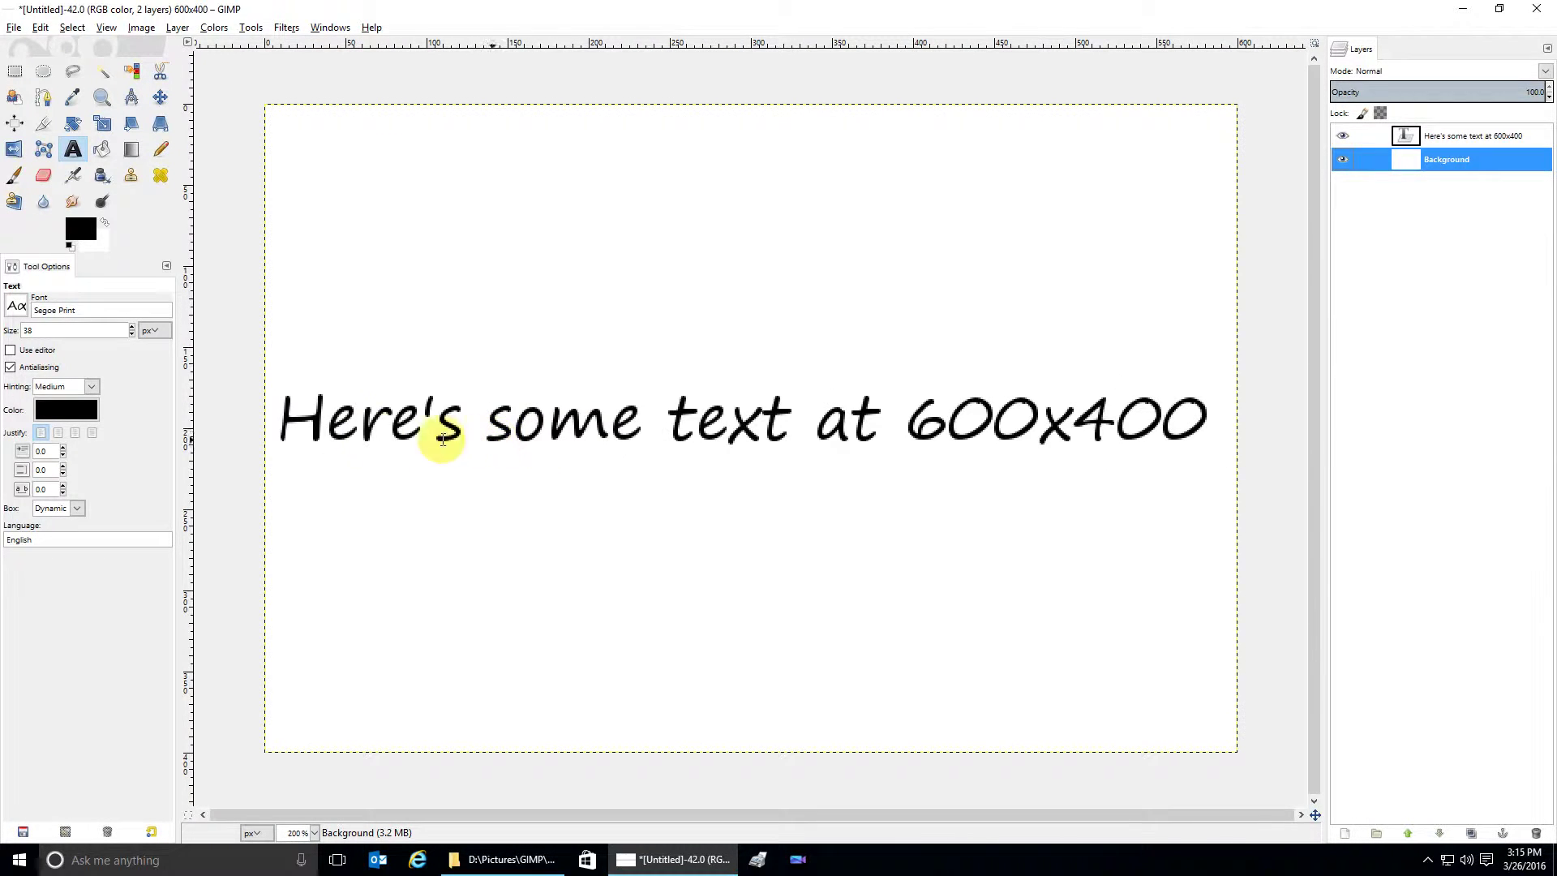
{"action": "key", "text": "plus"}
{"action": "key", "text": "plus"}
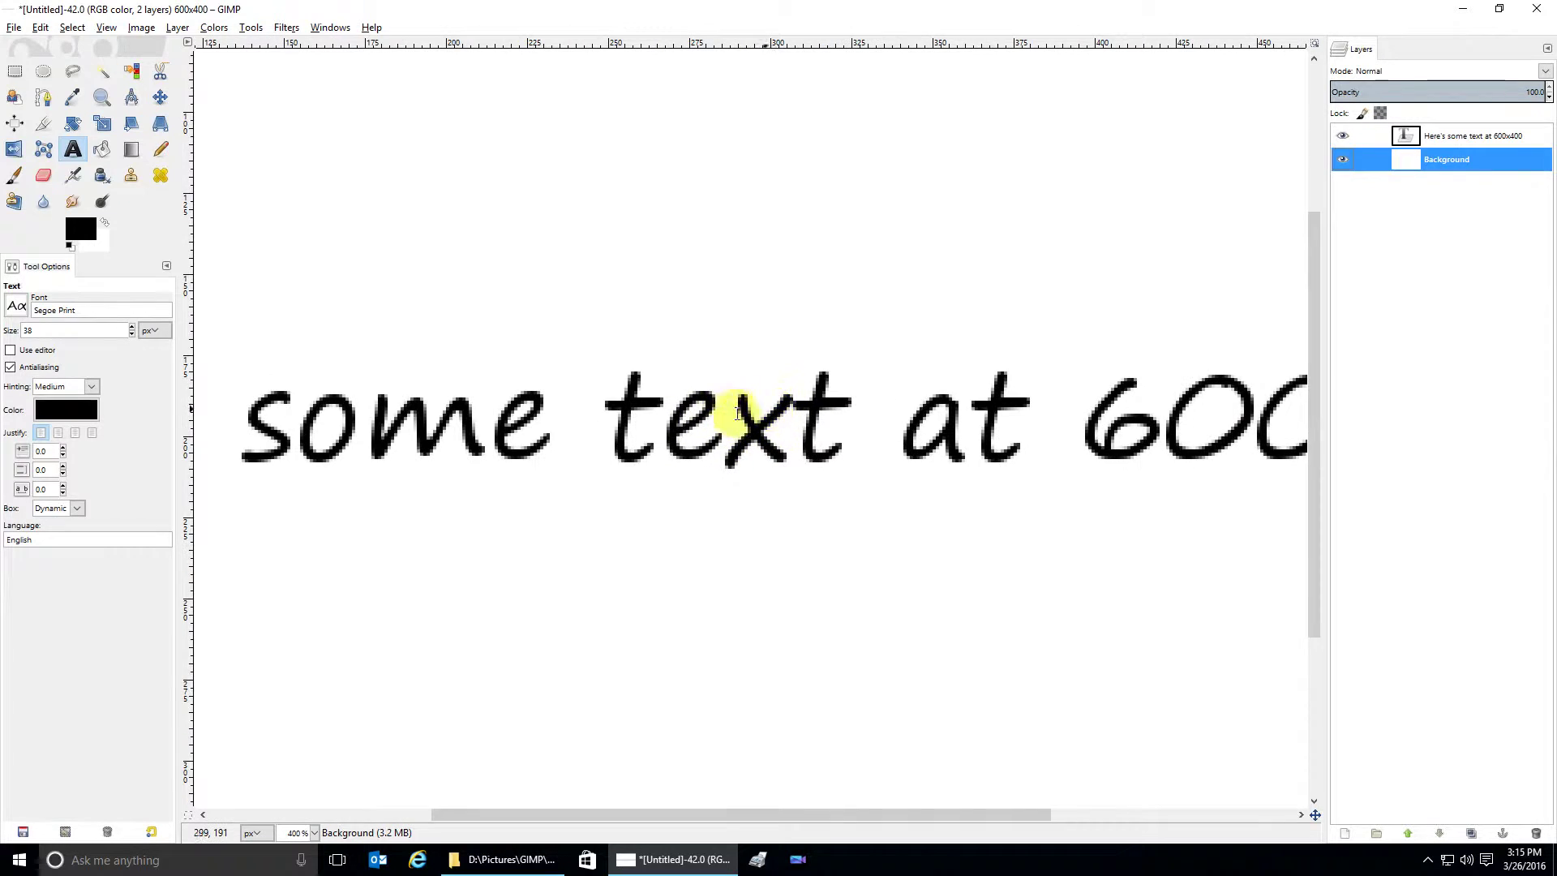
{"action": "key", "text": "minus"}
{"action": "key", "text": "minus"}
{"action": "key", "text": "minus"}
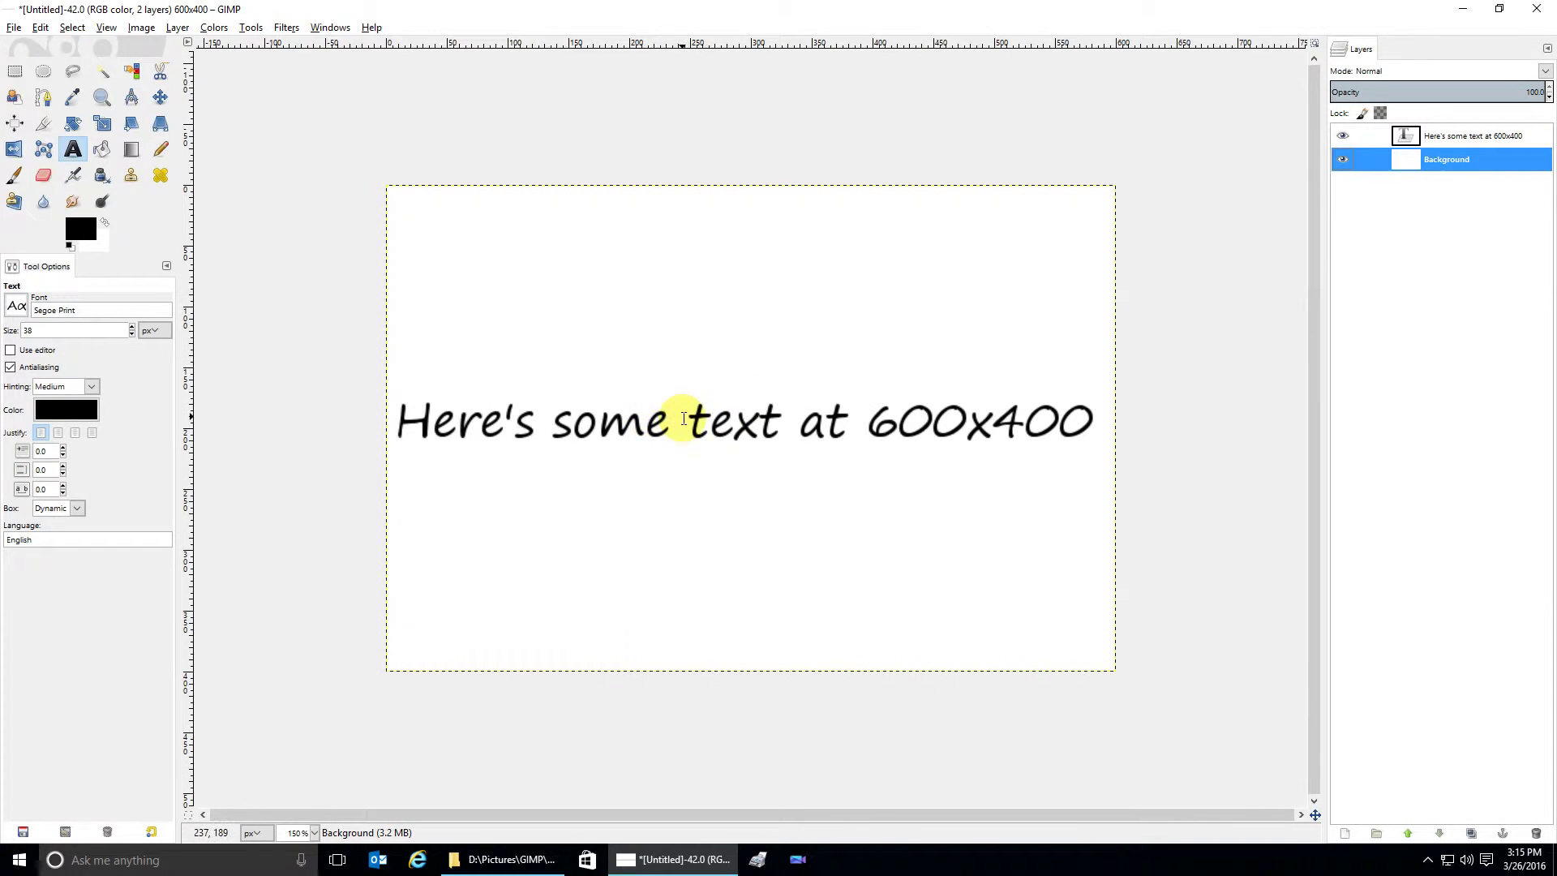
{"action": "key", "text": "minus"}
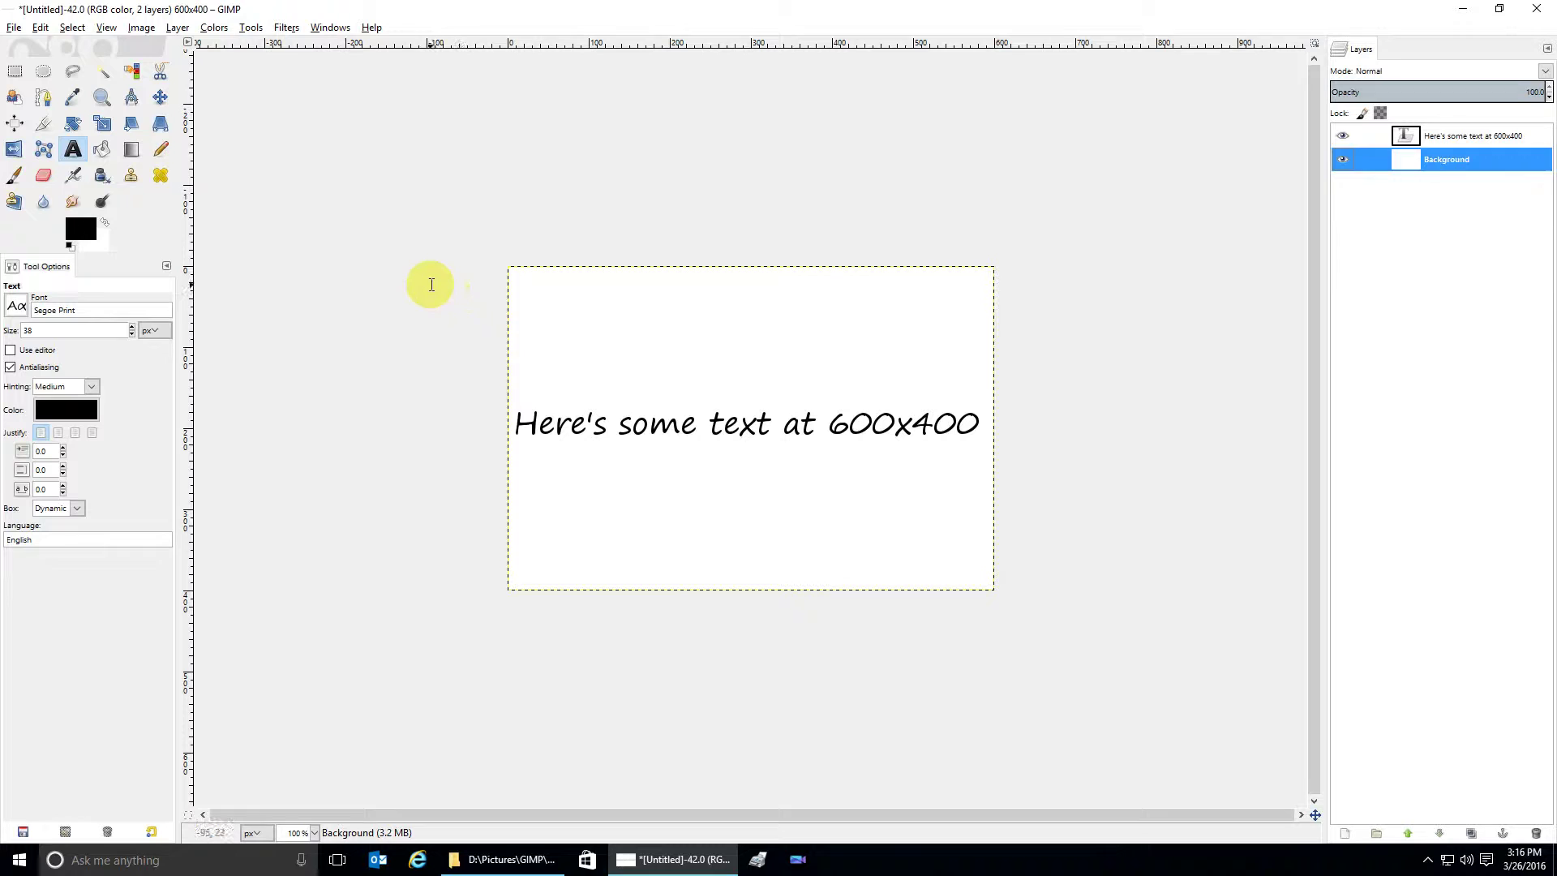
- Create a second blank white image sized 1920 × 1080 pixels
{"action": "left_click", "coordinate": [14, 26]}
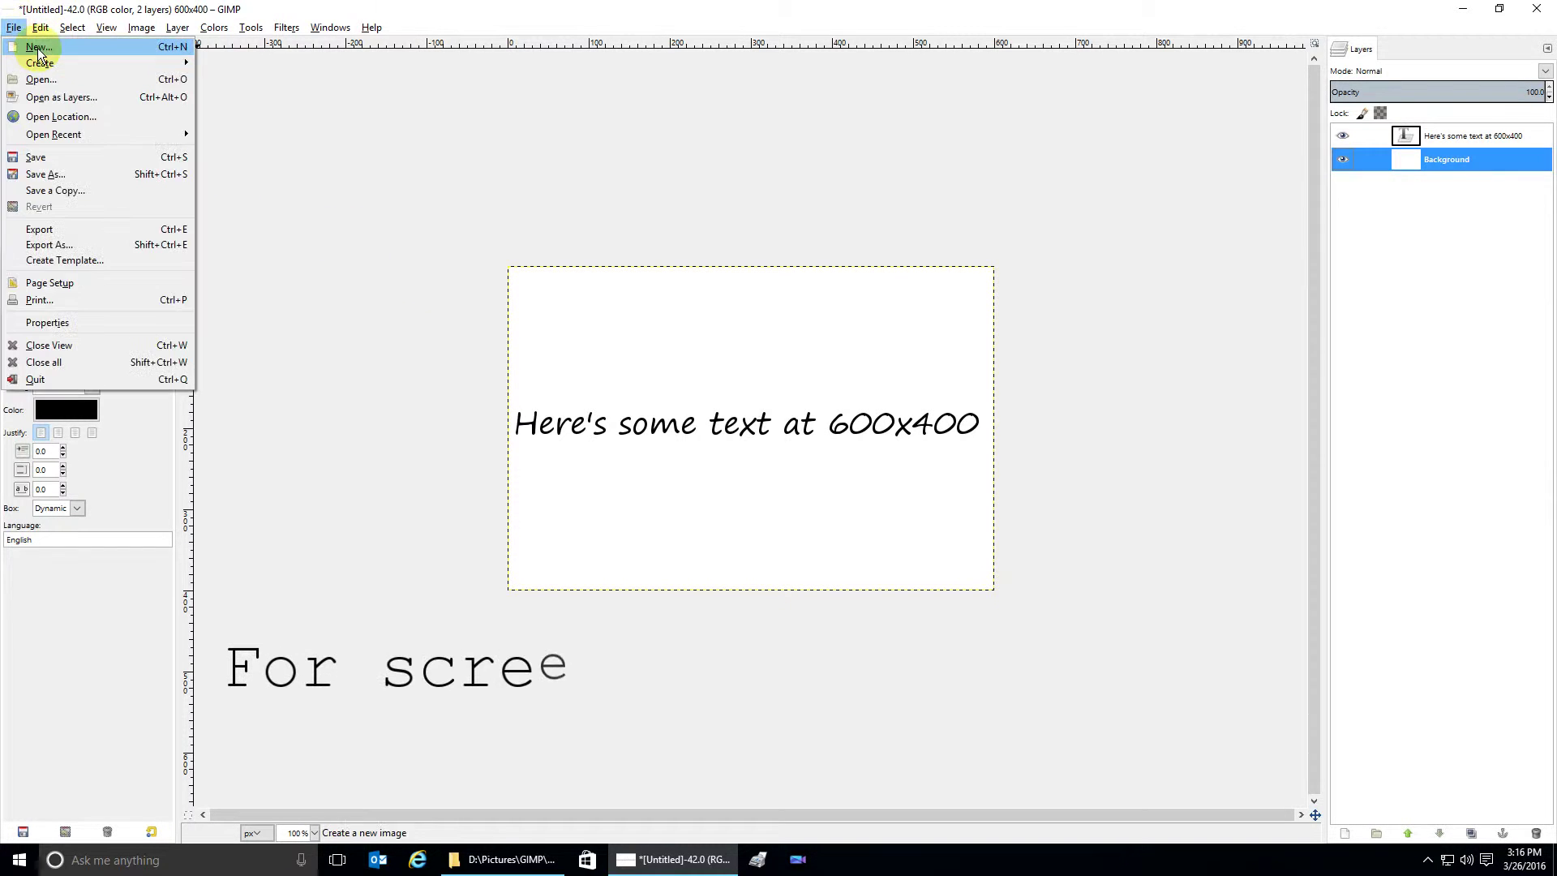
{"action": "left_click", "coordinate": [37, 47]}
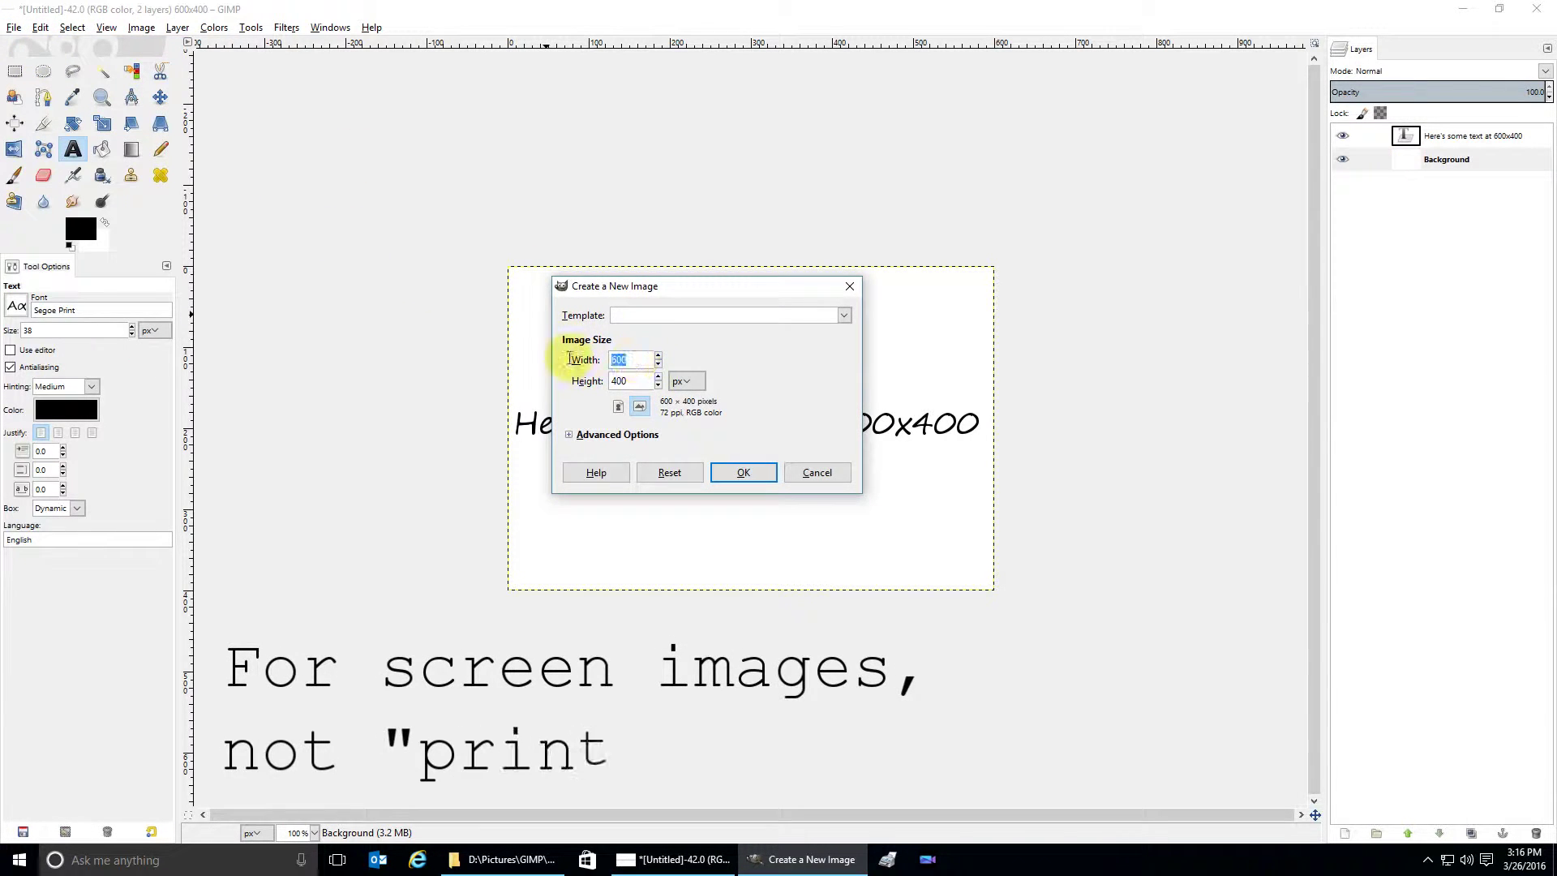
{"action": "type", "text": "1920"}
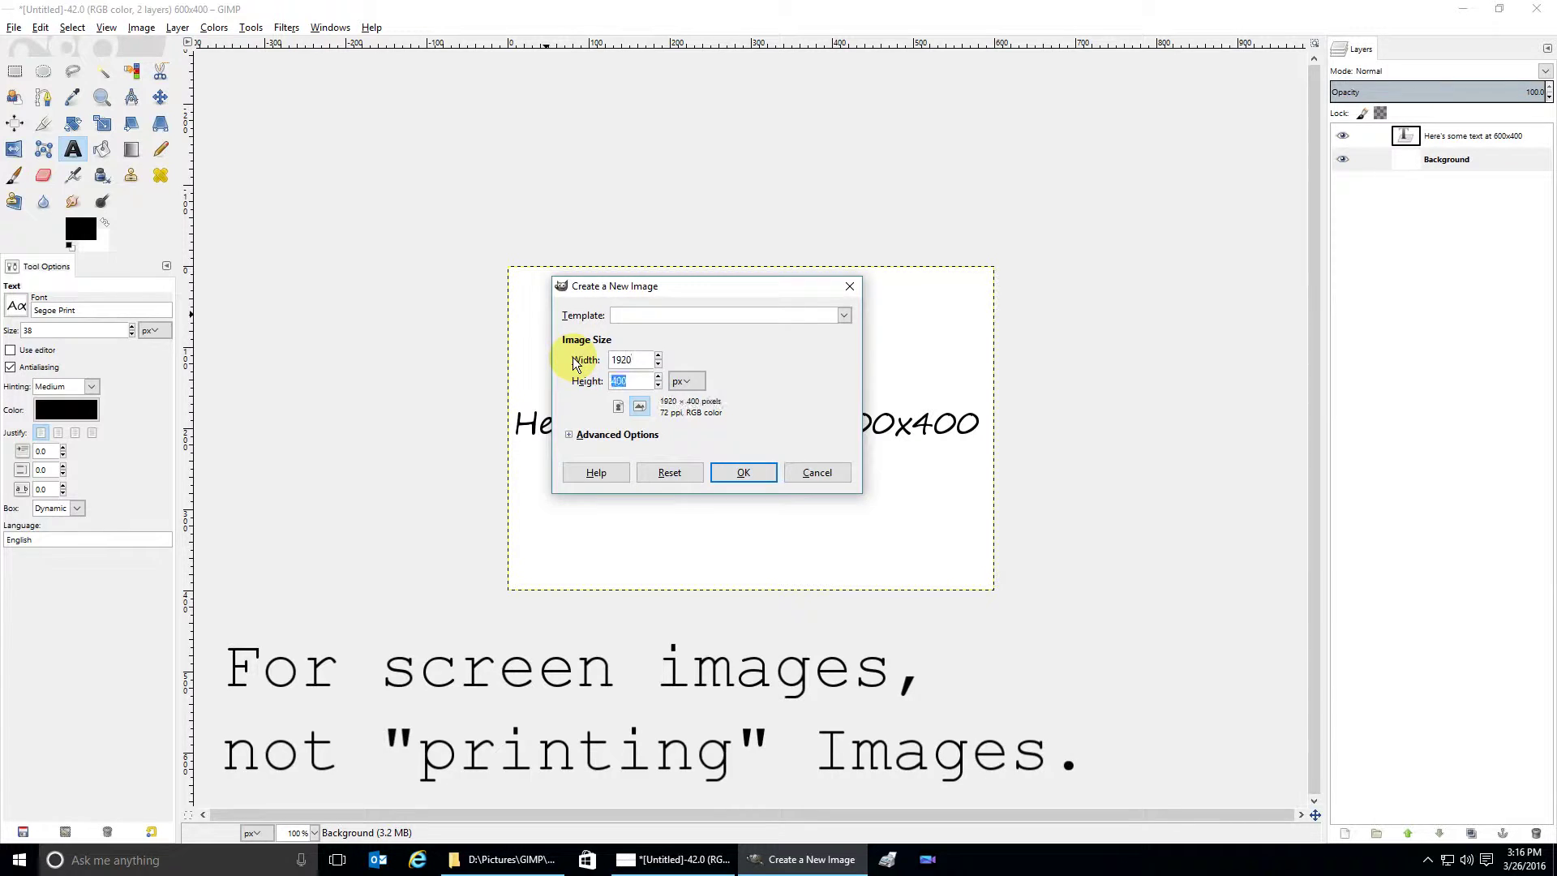
{"action": "key", "text": "Tab"}
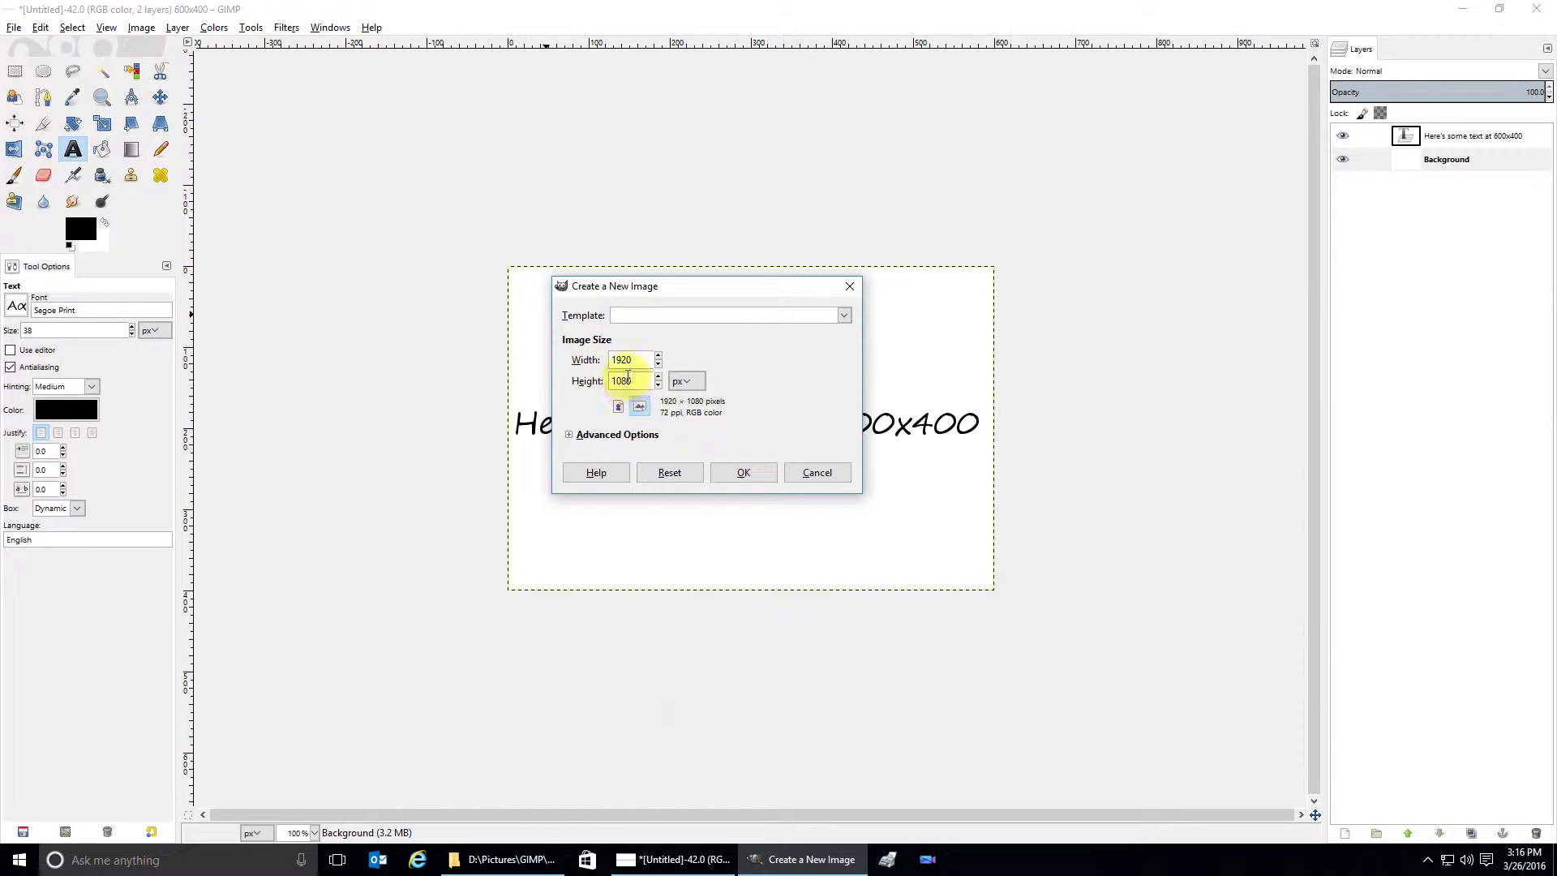
{"action": "left_click", "coordinate": [745, 470]}
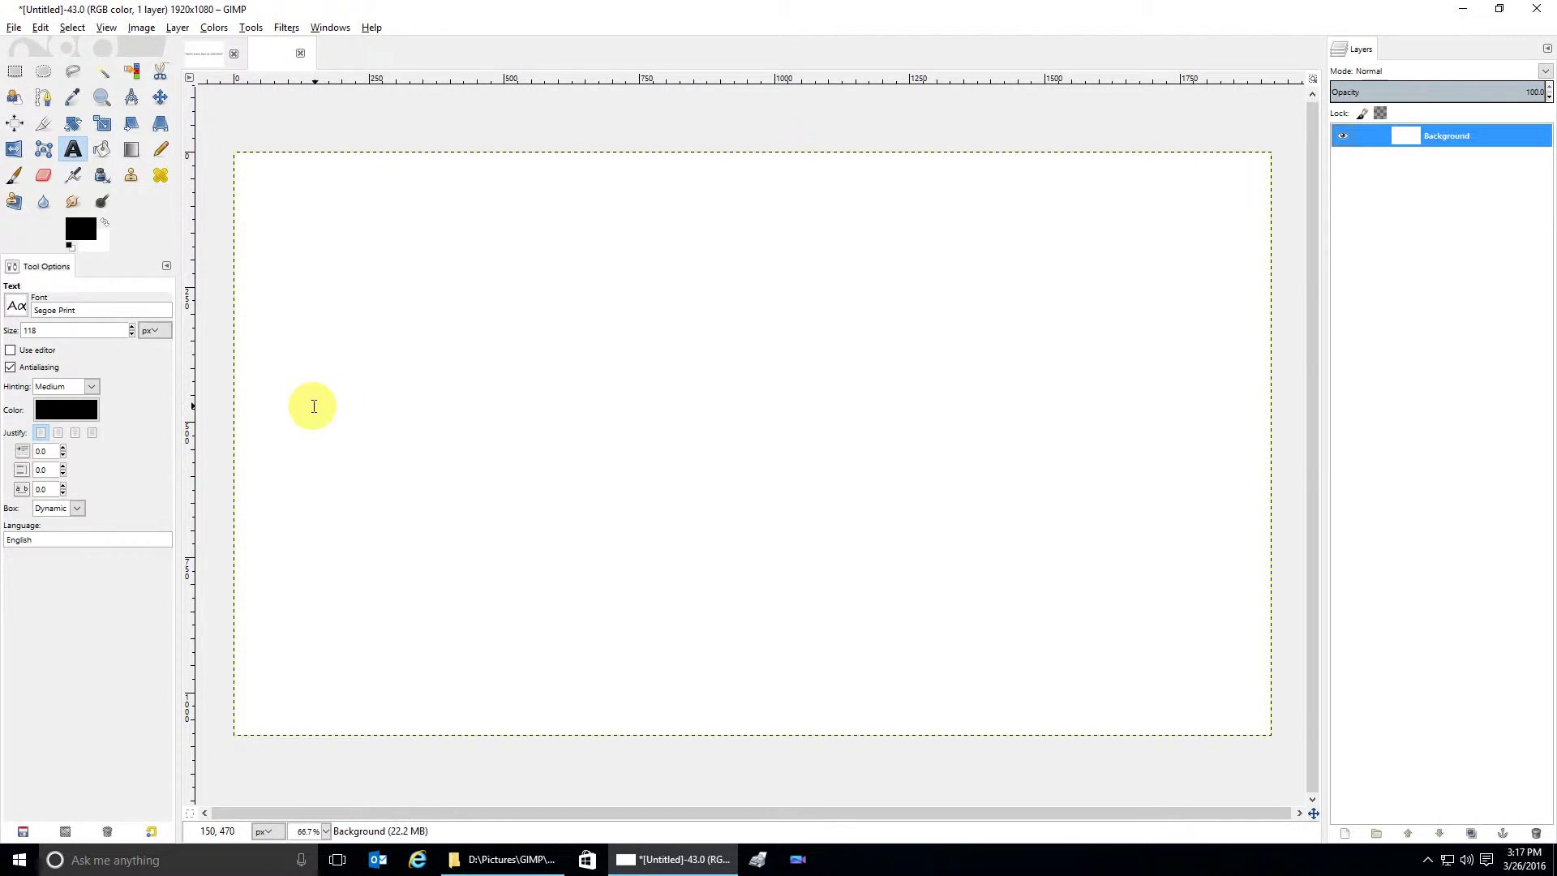
- Type 'Here's some text at 1920x1080', lower the text size to 113, and check it at 100% zoom
{"action": "left_click", "coordinate": [245, 403]}
{"action": "type", "text": "Here's so"}
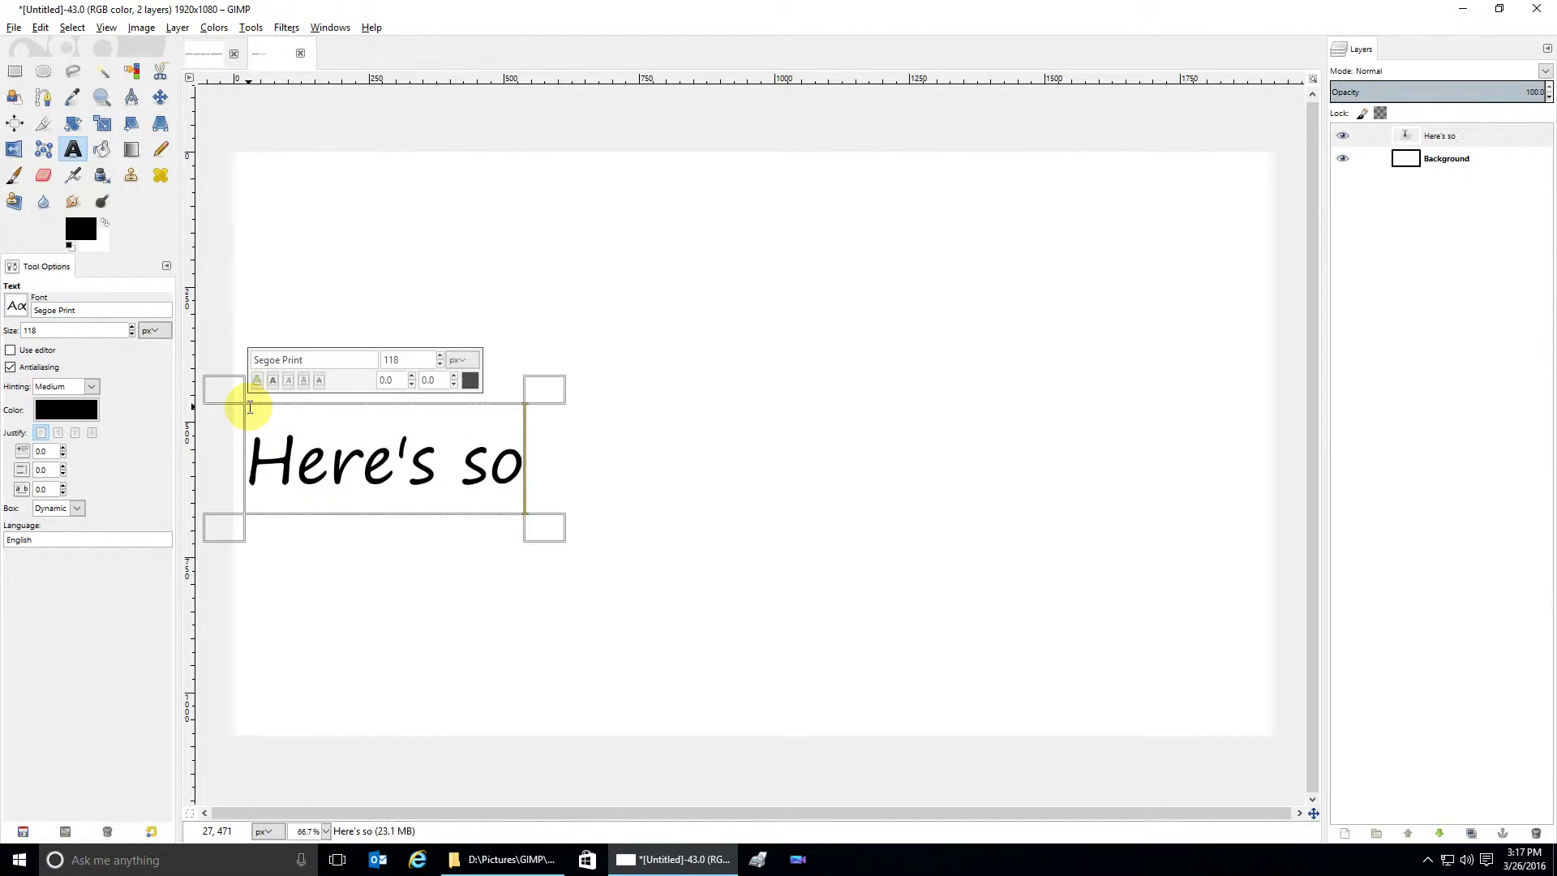
{"action": "type", "text": "me text at 1"}
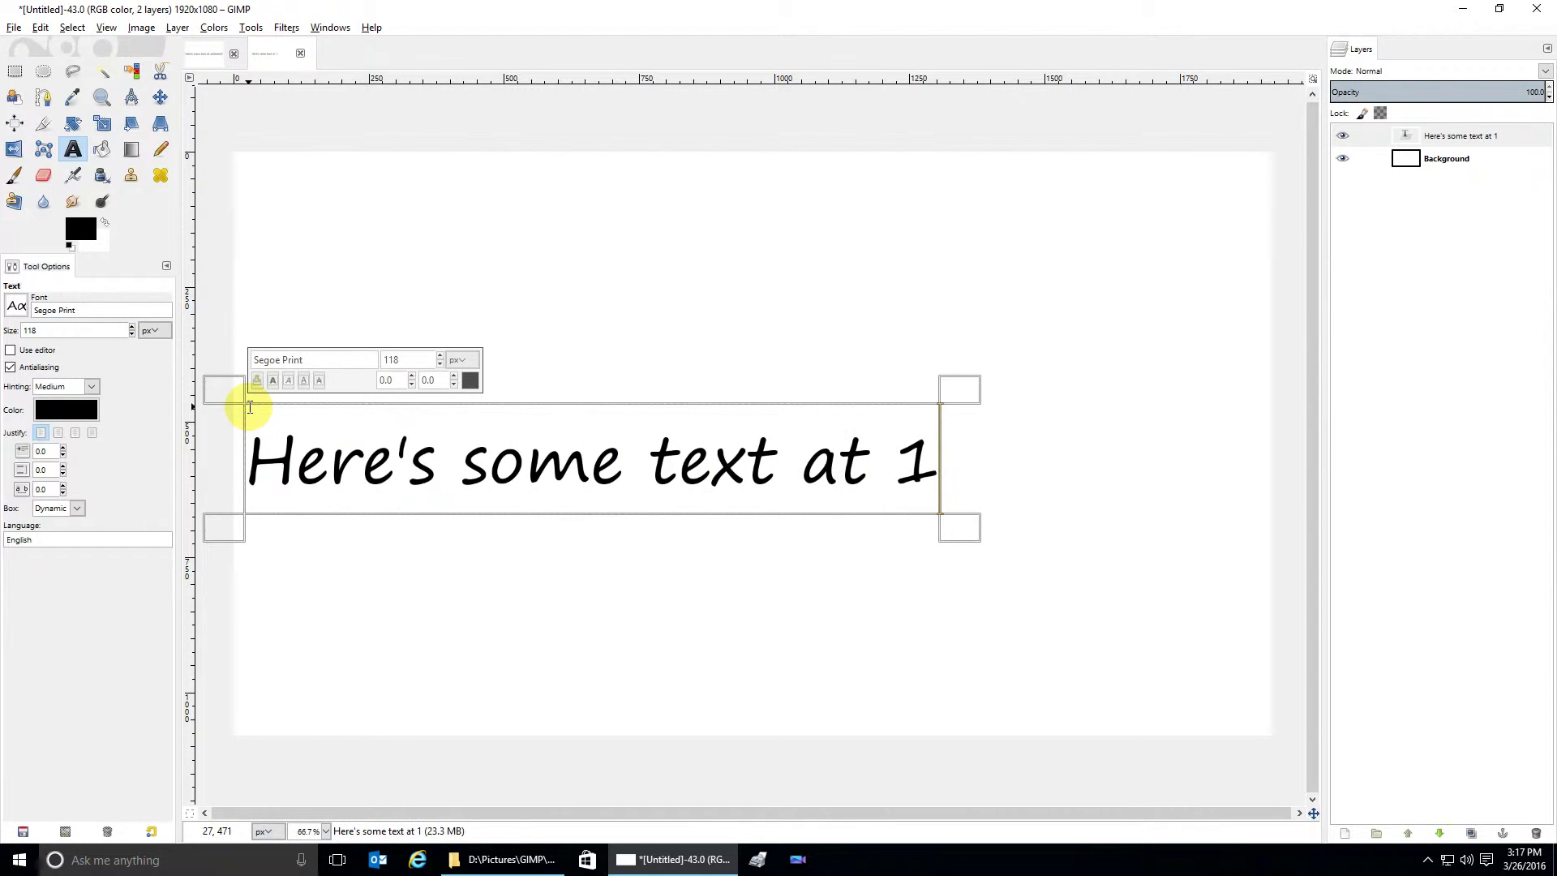
{"action": "type", "text": "920x1080"}
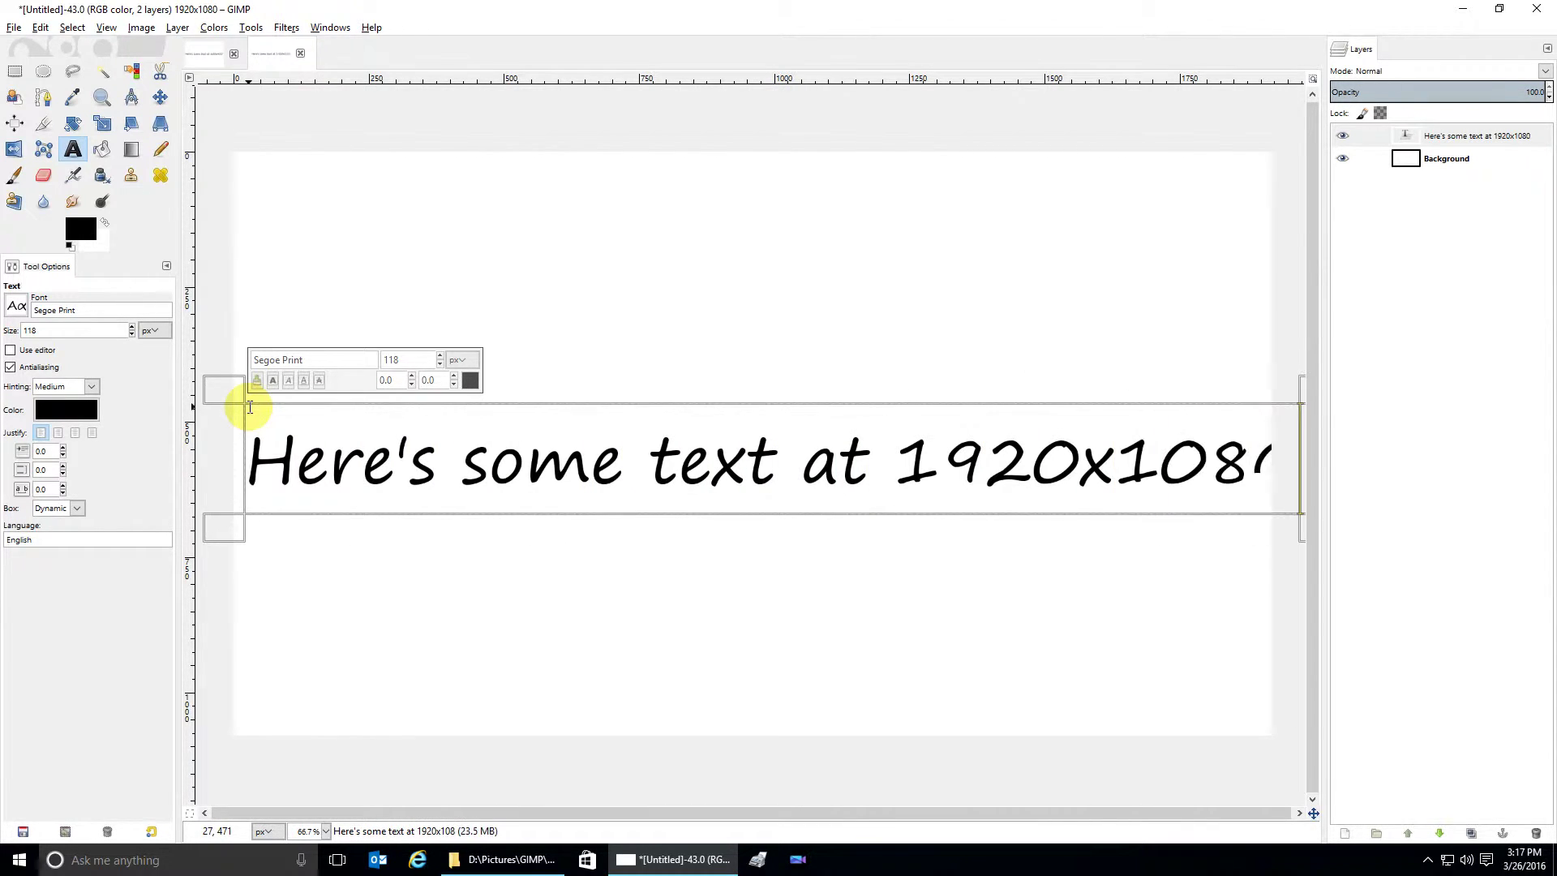
{"action": "left_click", "coordinate": [131, 334]}
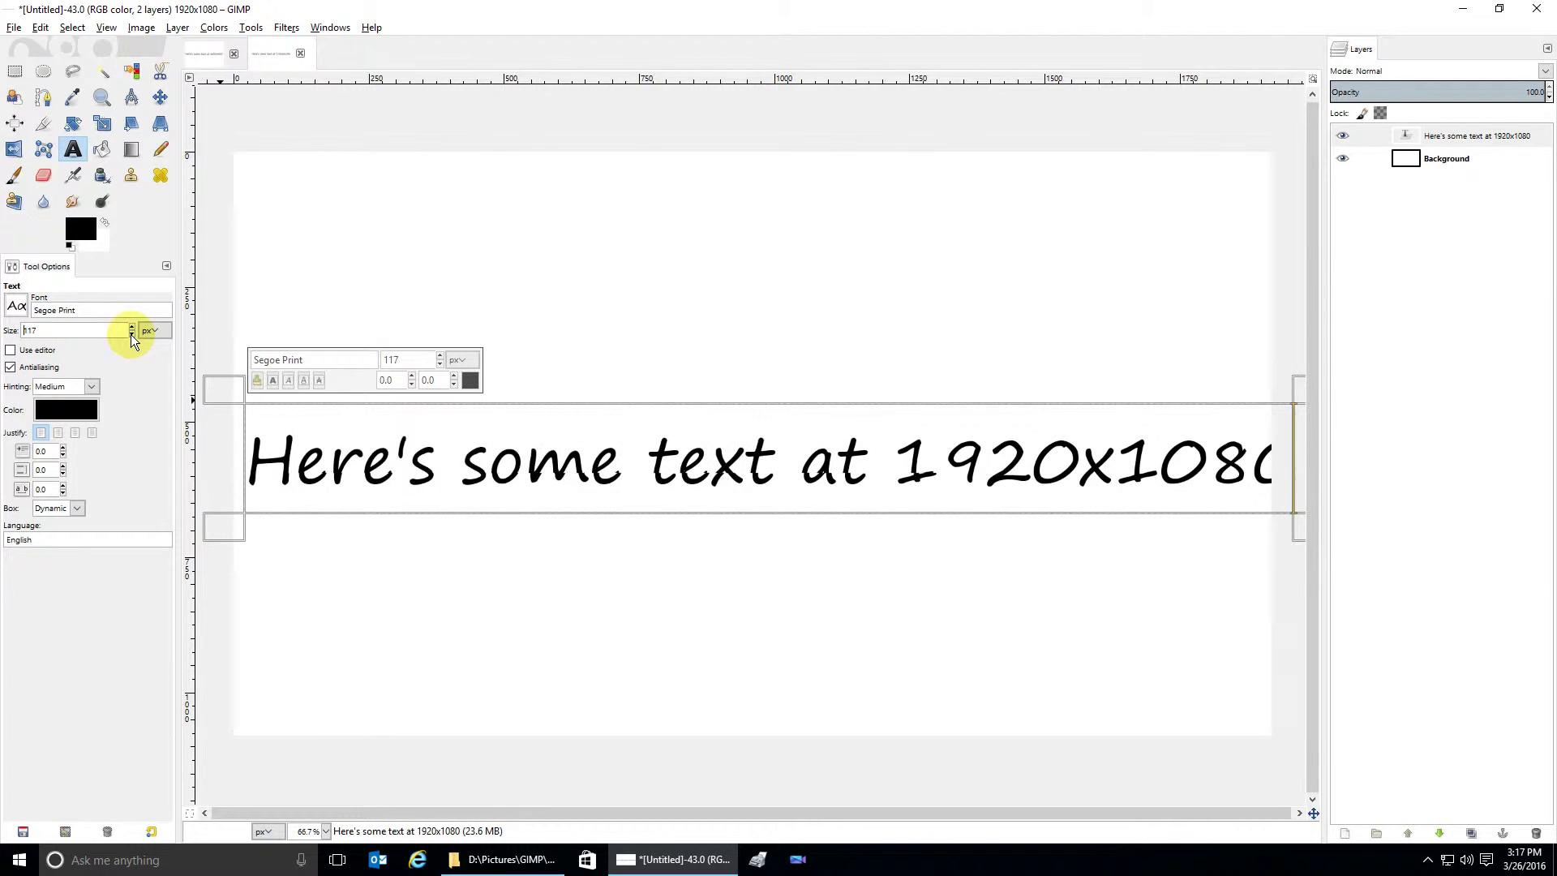
{"action": "left_click", "coordinate": [132, 334]}
{"action": "left_click", "coordinate": [131, 334]}
{"action": "left_click", "coordinate": [131, 334]}
{"action": "left_click", "coordinate": [131, 334]}
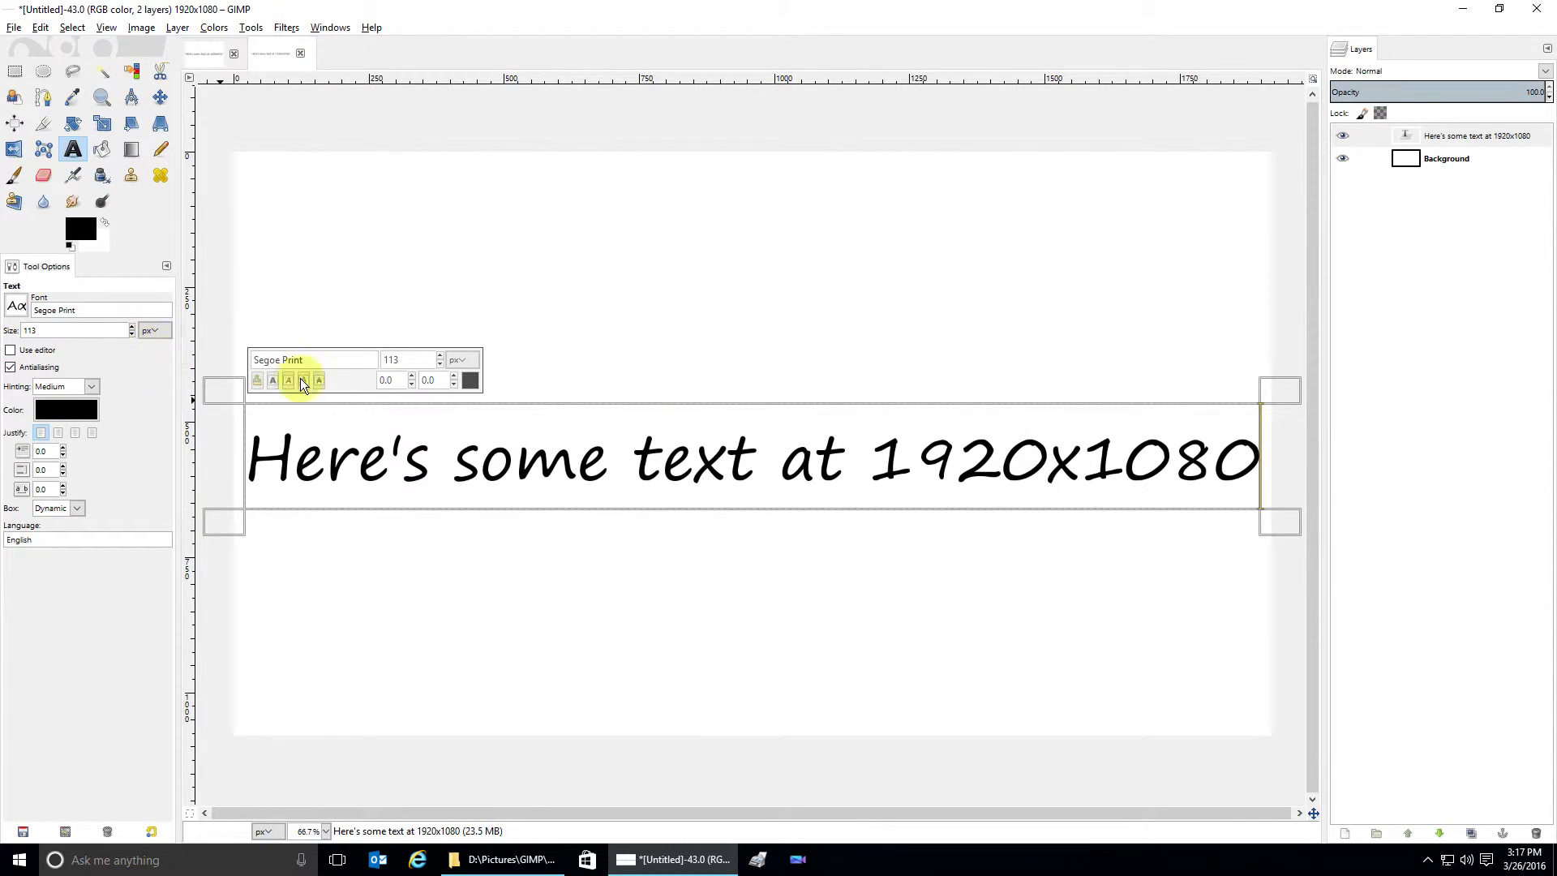
{"action": "left_click", "coordinate": [1456, 158]}
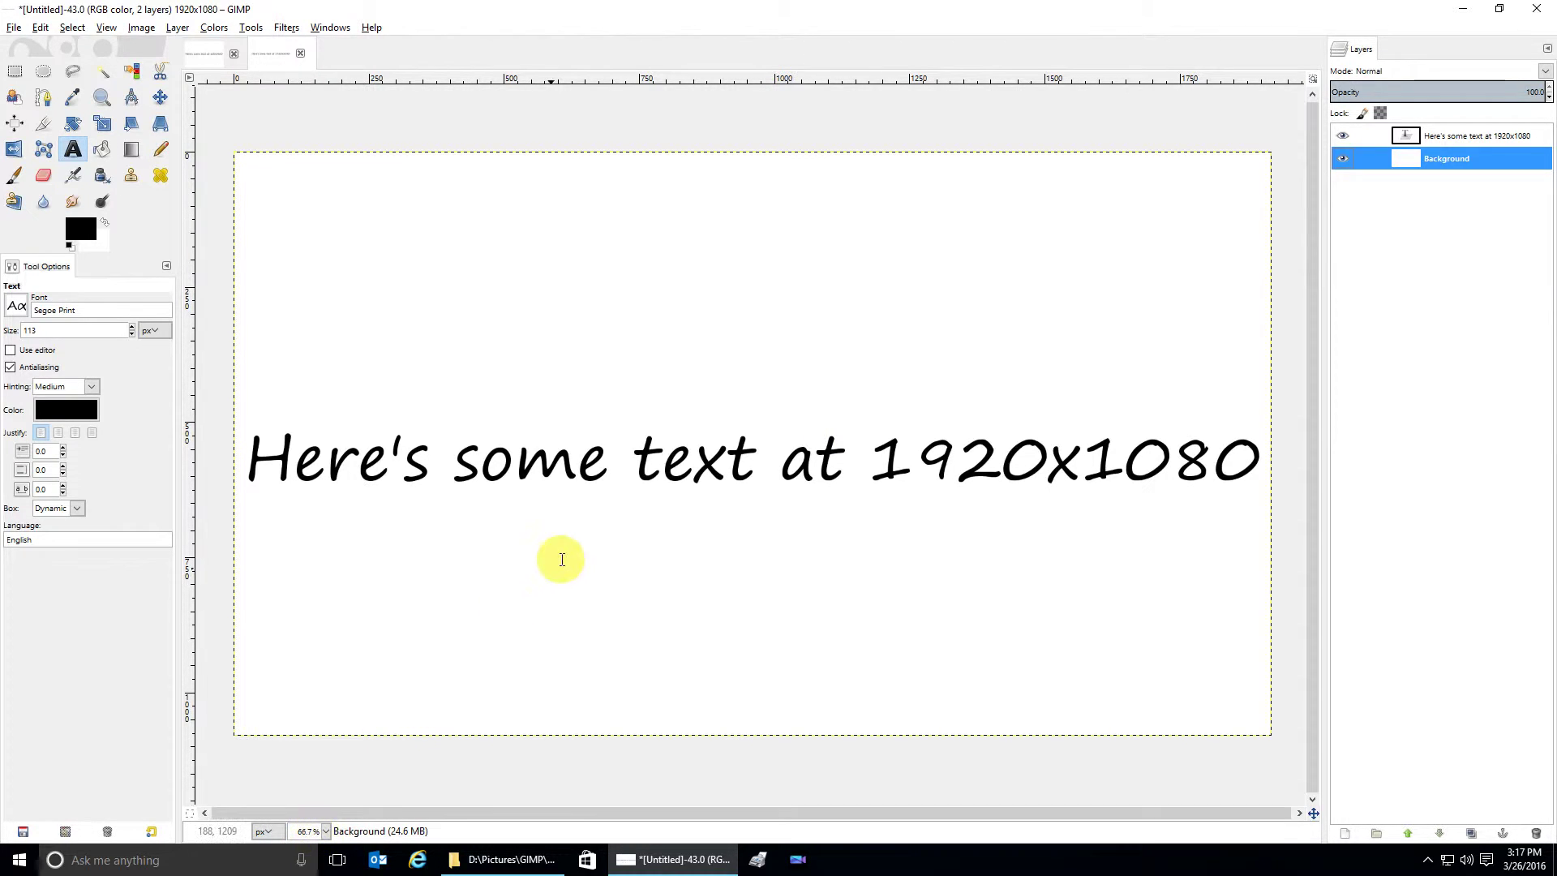
{"action": "key", "text": "1"}
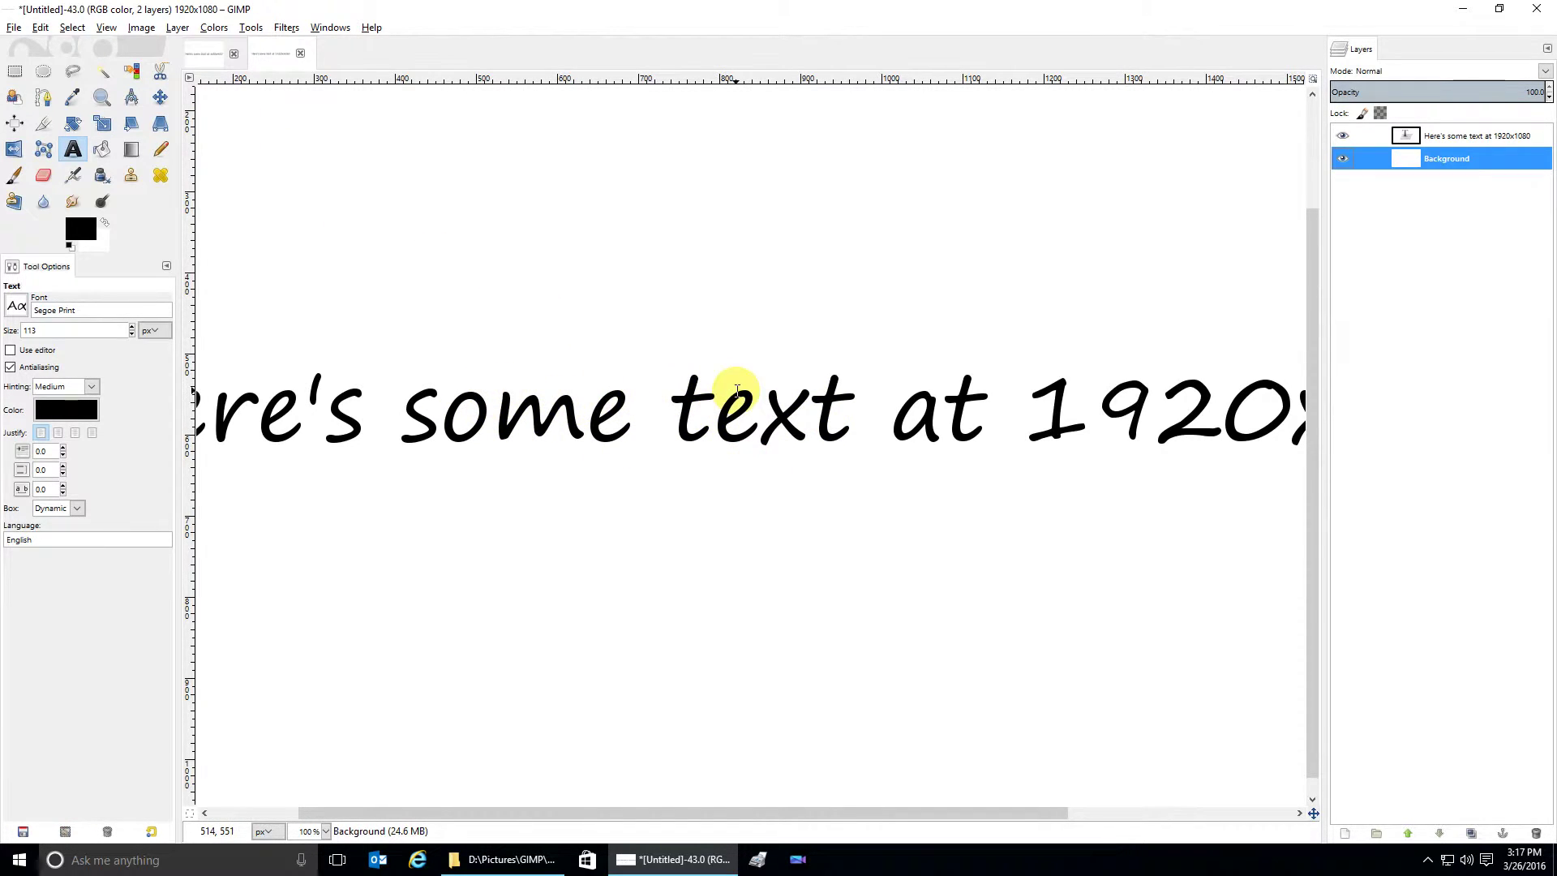
{"action": "key", "text": "minus"}
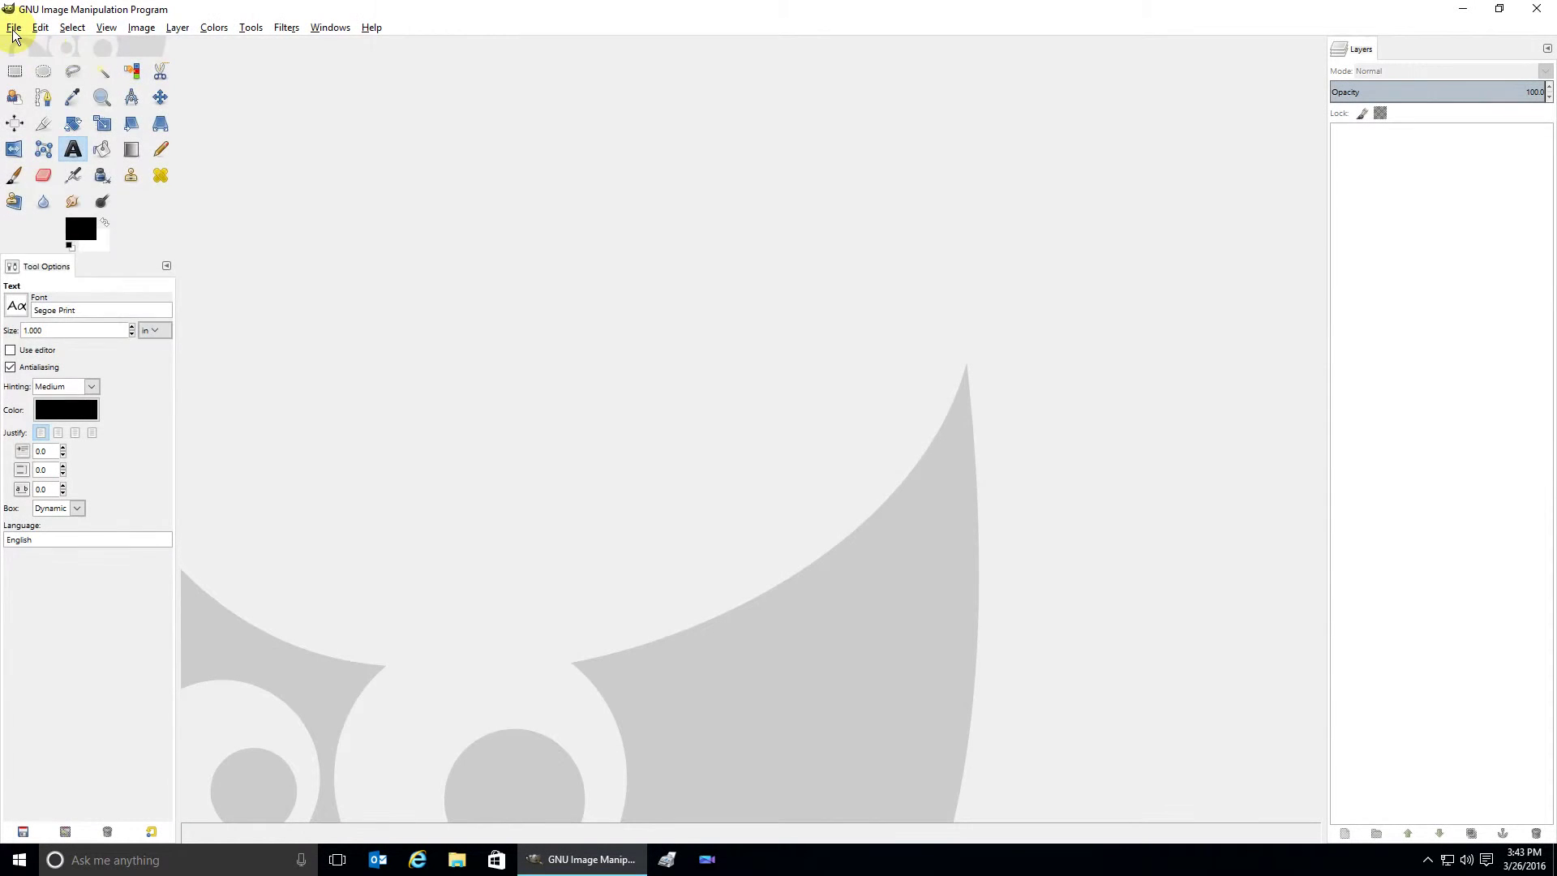
- Create a new 8.5 × 11 inch page at 72 ppi, 612 × 792 pixels
{"action": "left_click", "coordinate": [12, 29]}
{"action": "left_click", "coordinate": [42, 47]}
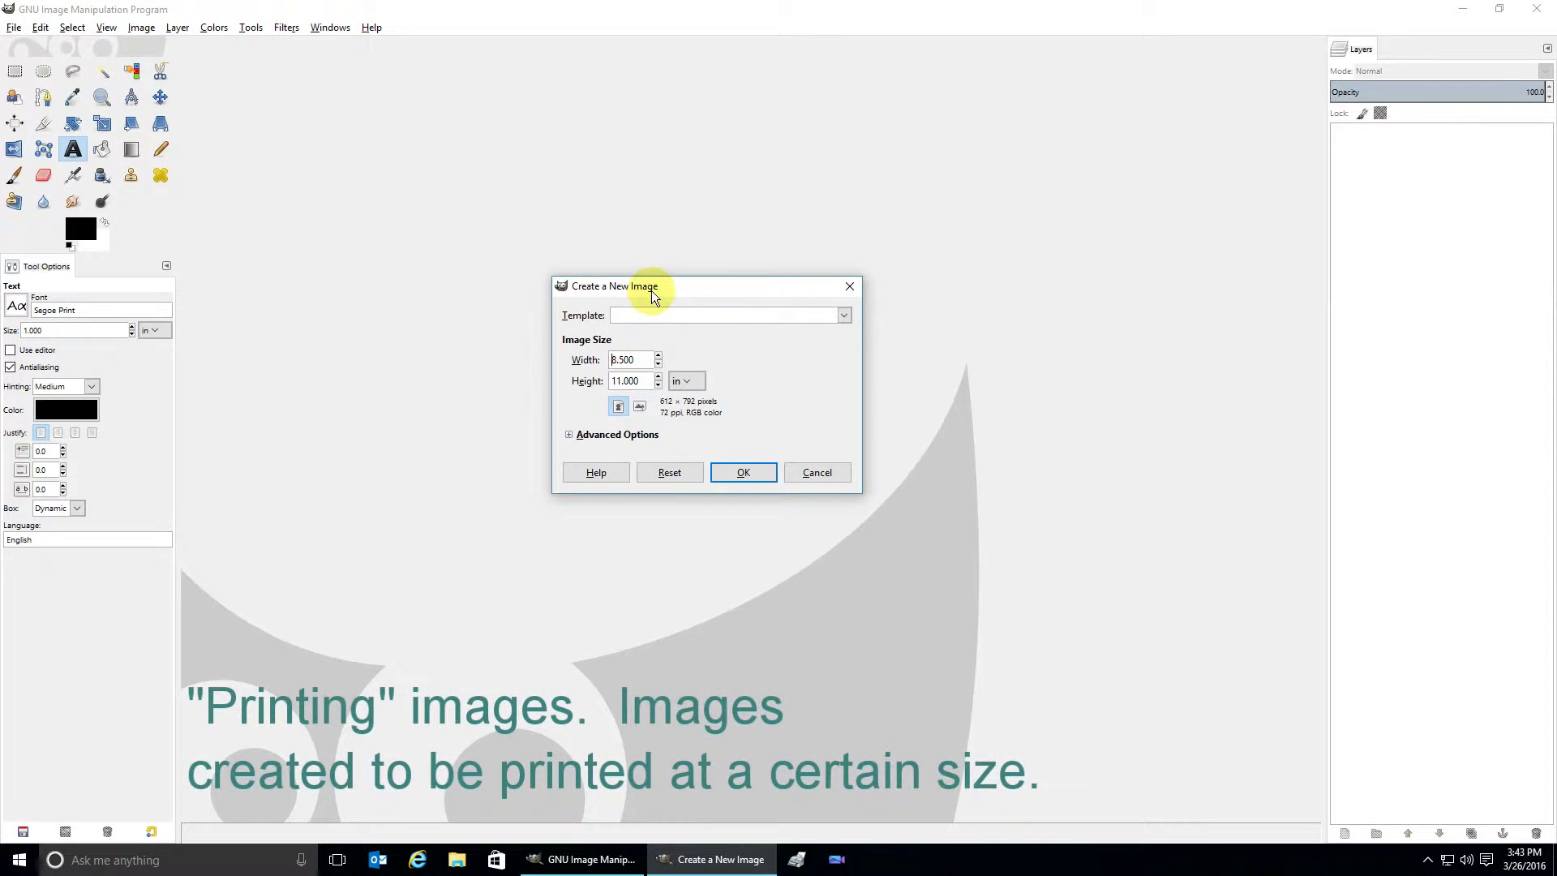
{"action": "left_click", "coordinate": [683, 382]}
{"action": "left_click", "coordinate": [707, 382]}
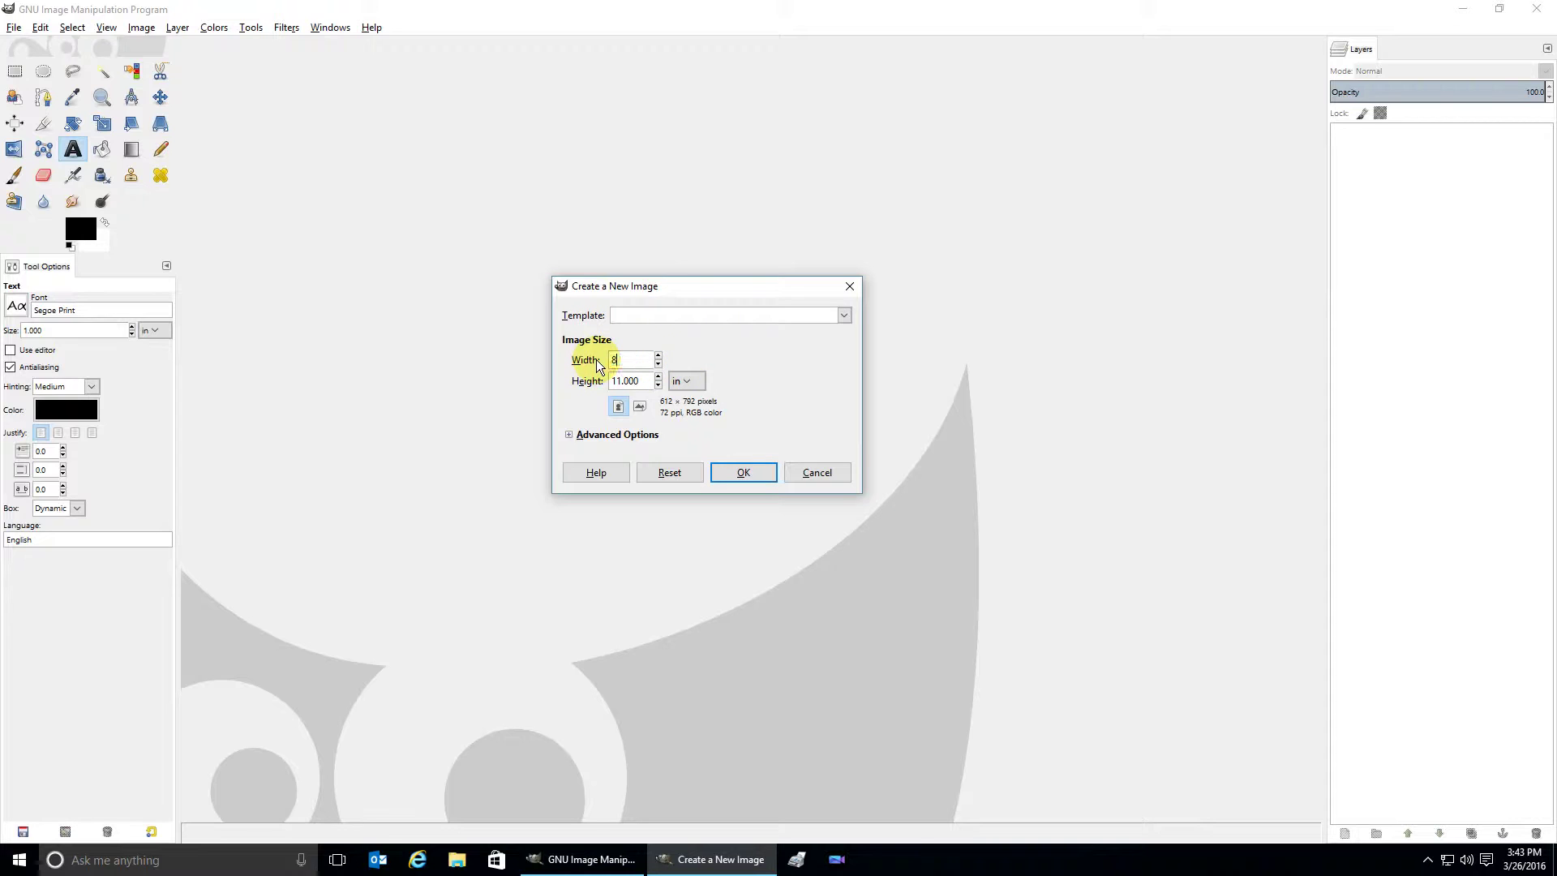
{"action": "type", "text": "11"}
{"action": "key", "text": "Tab"}
{"action": "key", "text": "Return"}
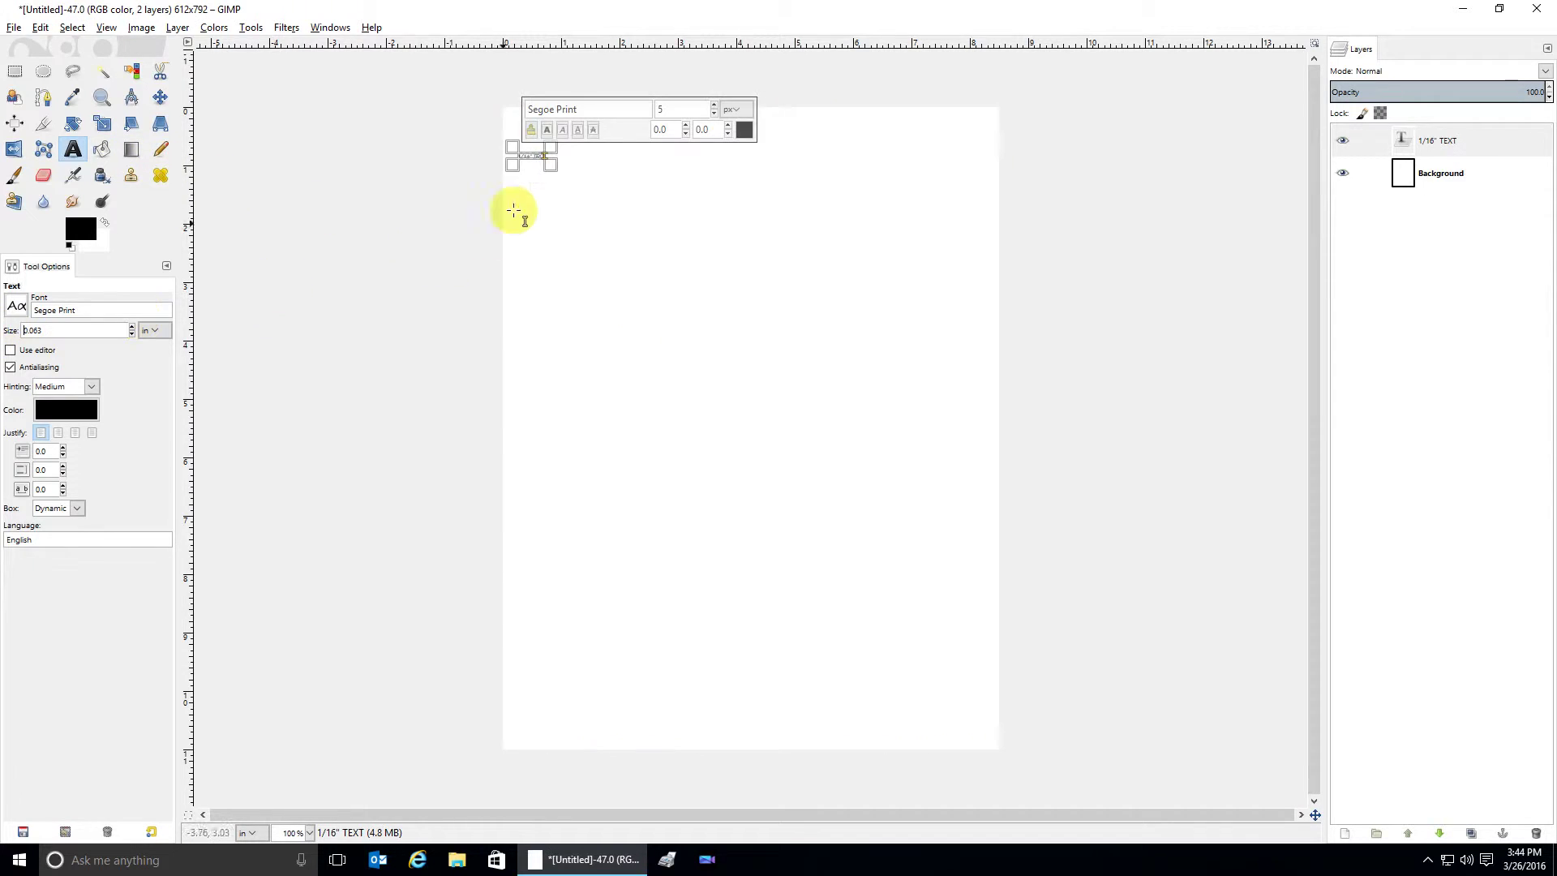
- Add the text samples 1/8", 1/4", 1/2" and a two-line 1" TEXT SAMPLE down the page
{"action": "left_click", "coordinate": [524, 186]}
{"action": "type", "text": "1/8\" TEX"}
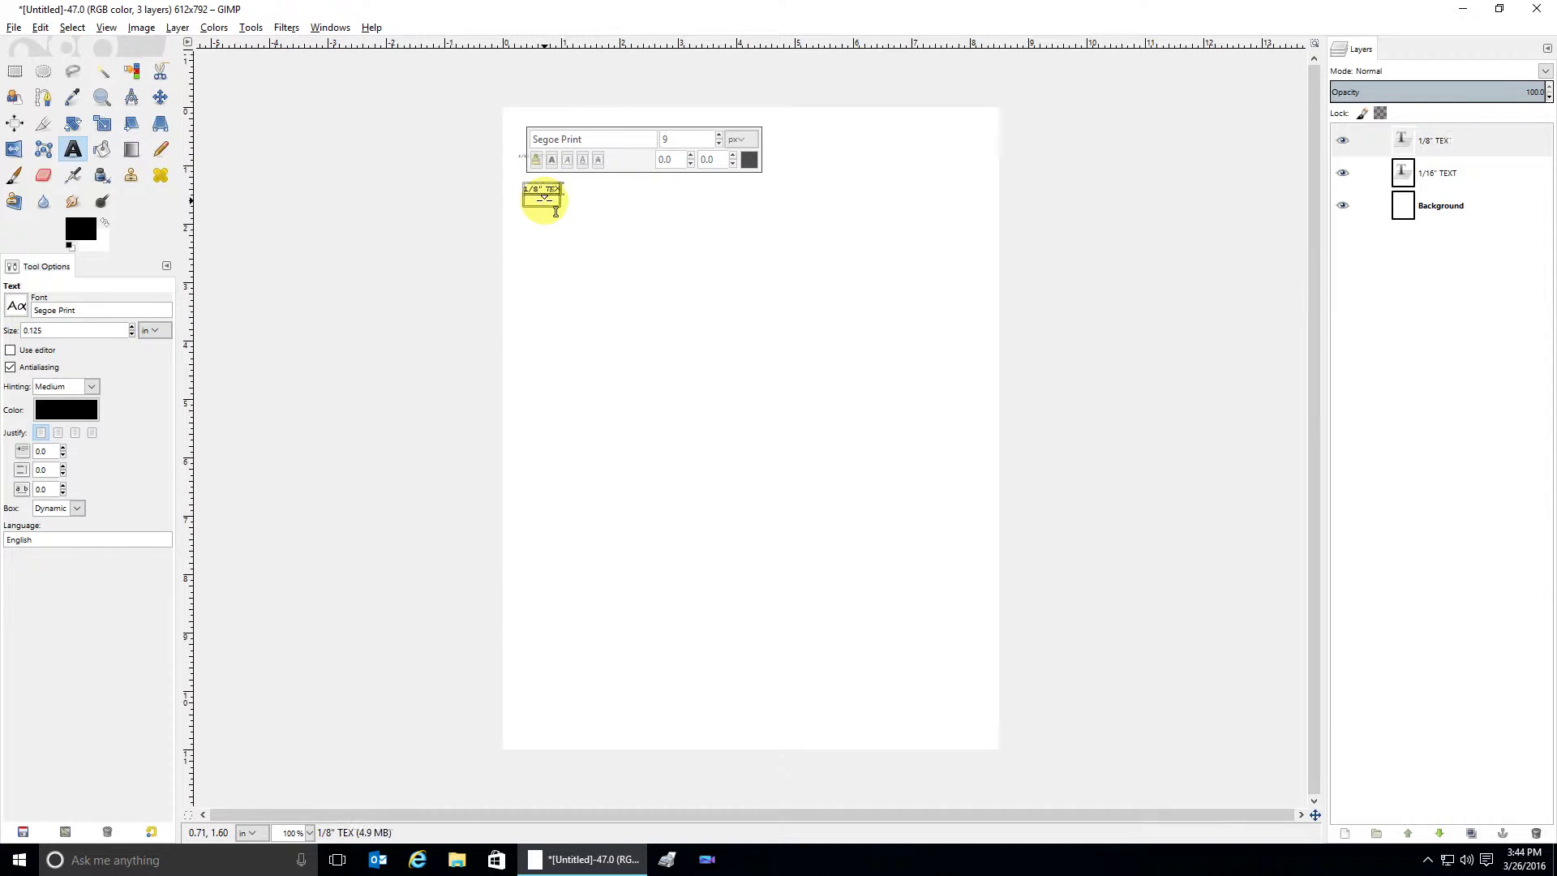
{"action": "type", "text": "T SAMPLE"}
{"action": "left_click", "coordinate": [532, 236]}
{"action": "type", "text": "1/4\" TEXT SAMPLE"}
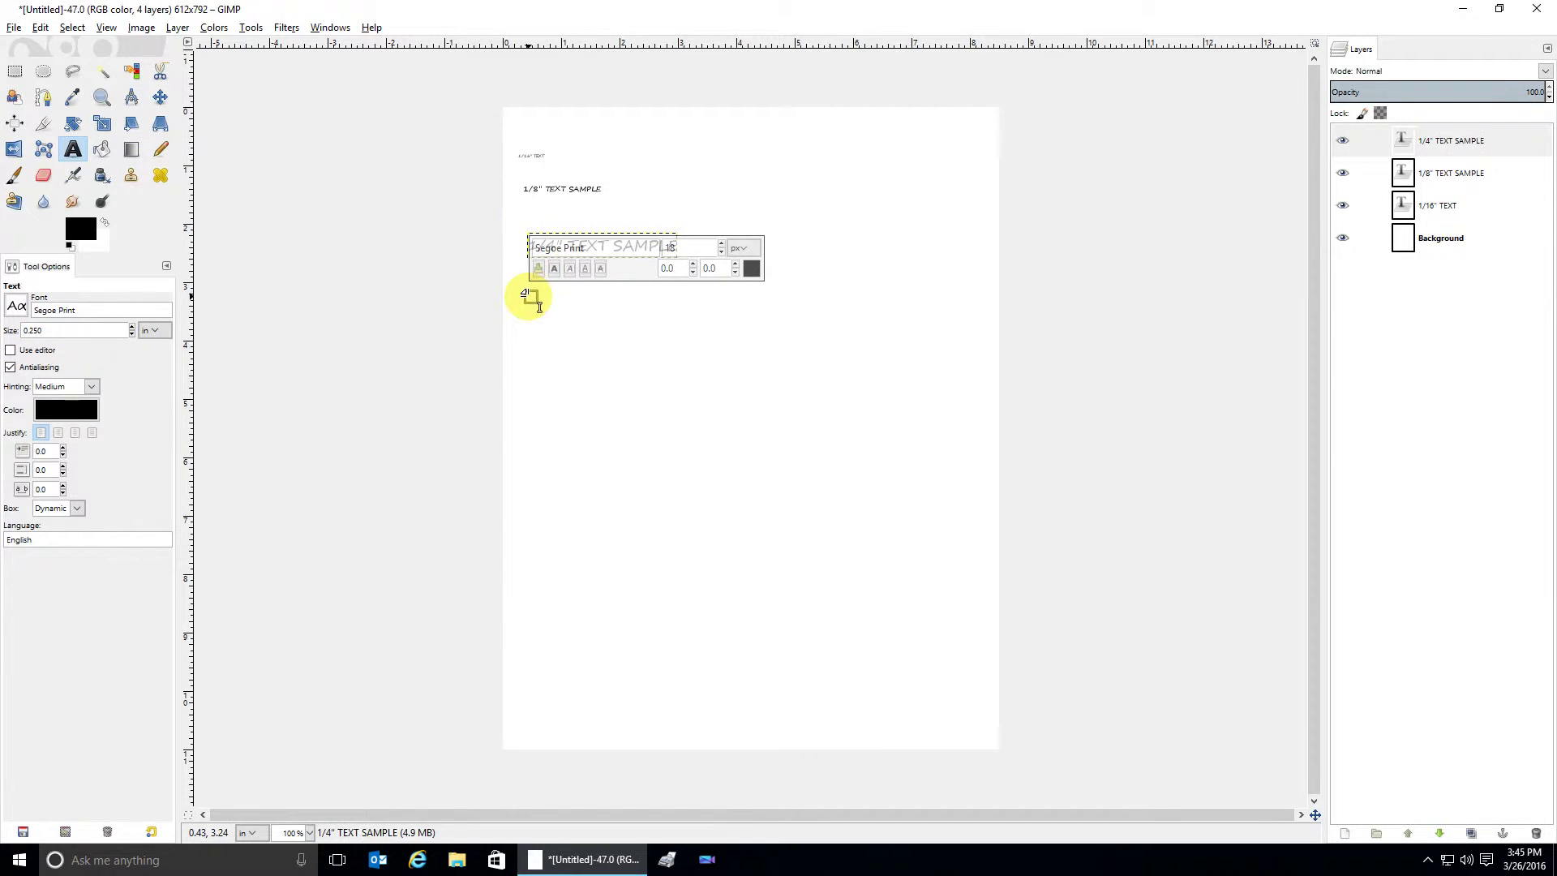
{"action": "left_click", "coordinate": [526, 295]}
{"action": "type", "text": "1/2\" TEXT SAMPLE"}
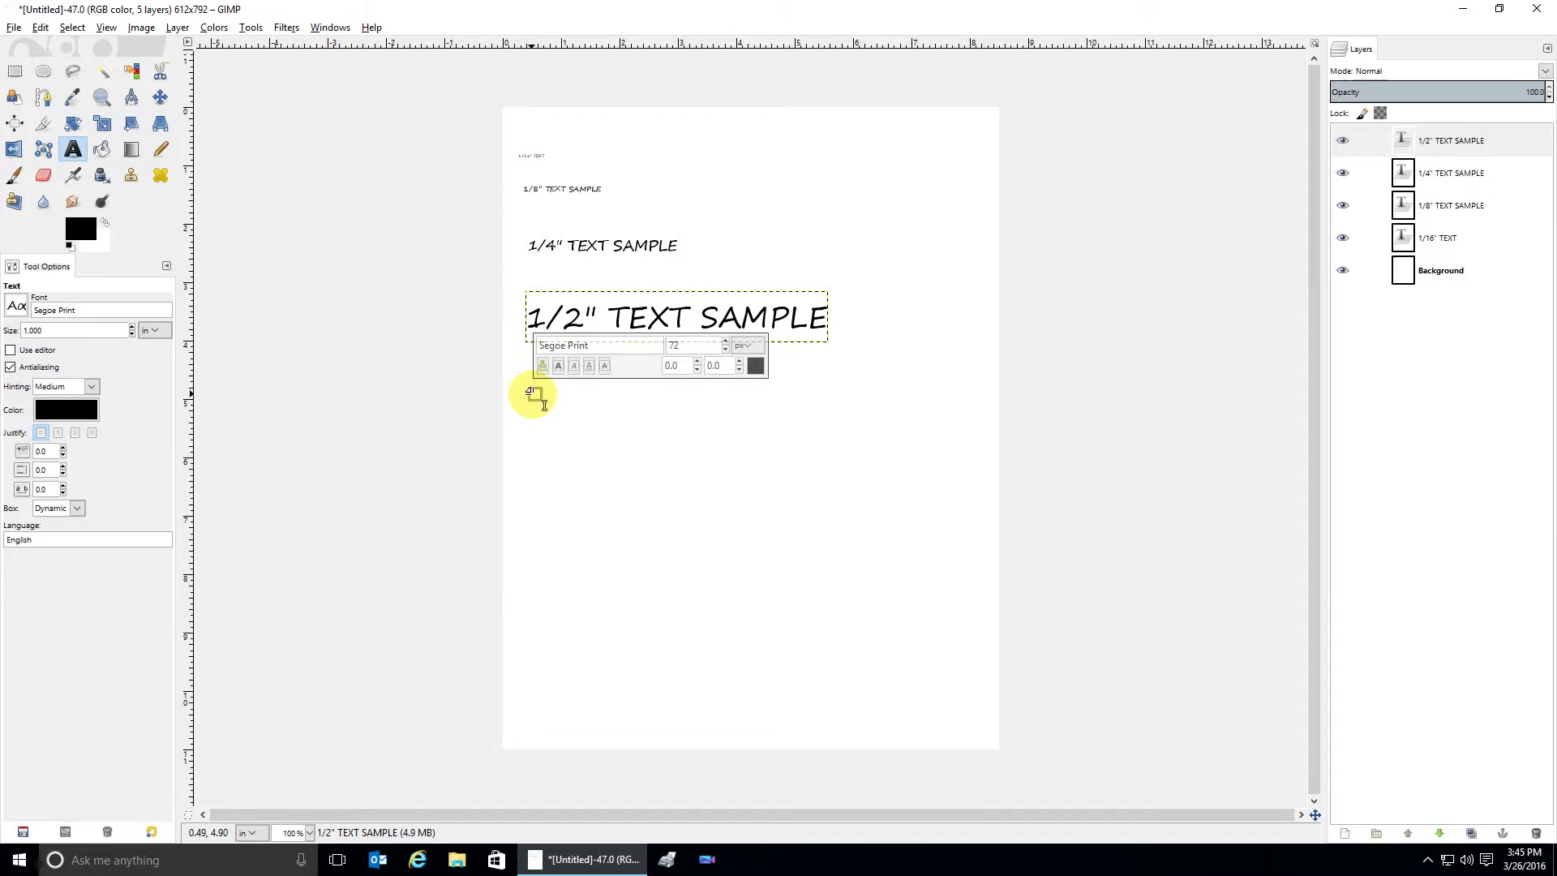
{"action": "left_click", "coordinate": [528, 391]}
{"action": "type", "text": "1\" TEXT"}
{"action": "key", "text": "Return"}
{"action": "type", "text": "SAMPLE"}
{"action": "left_click", "coordinate": [1439, 305]}
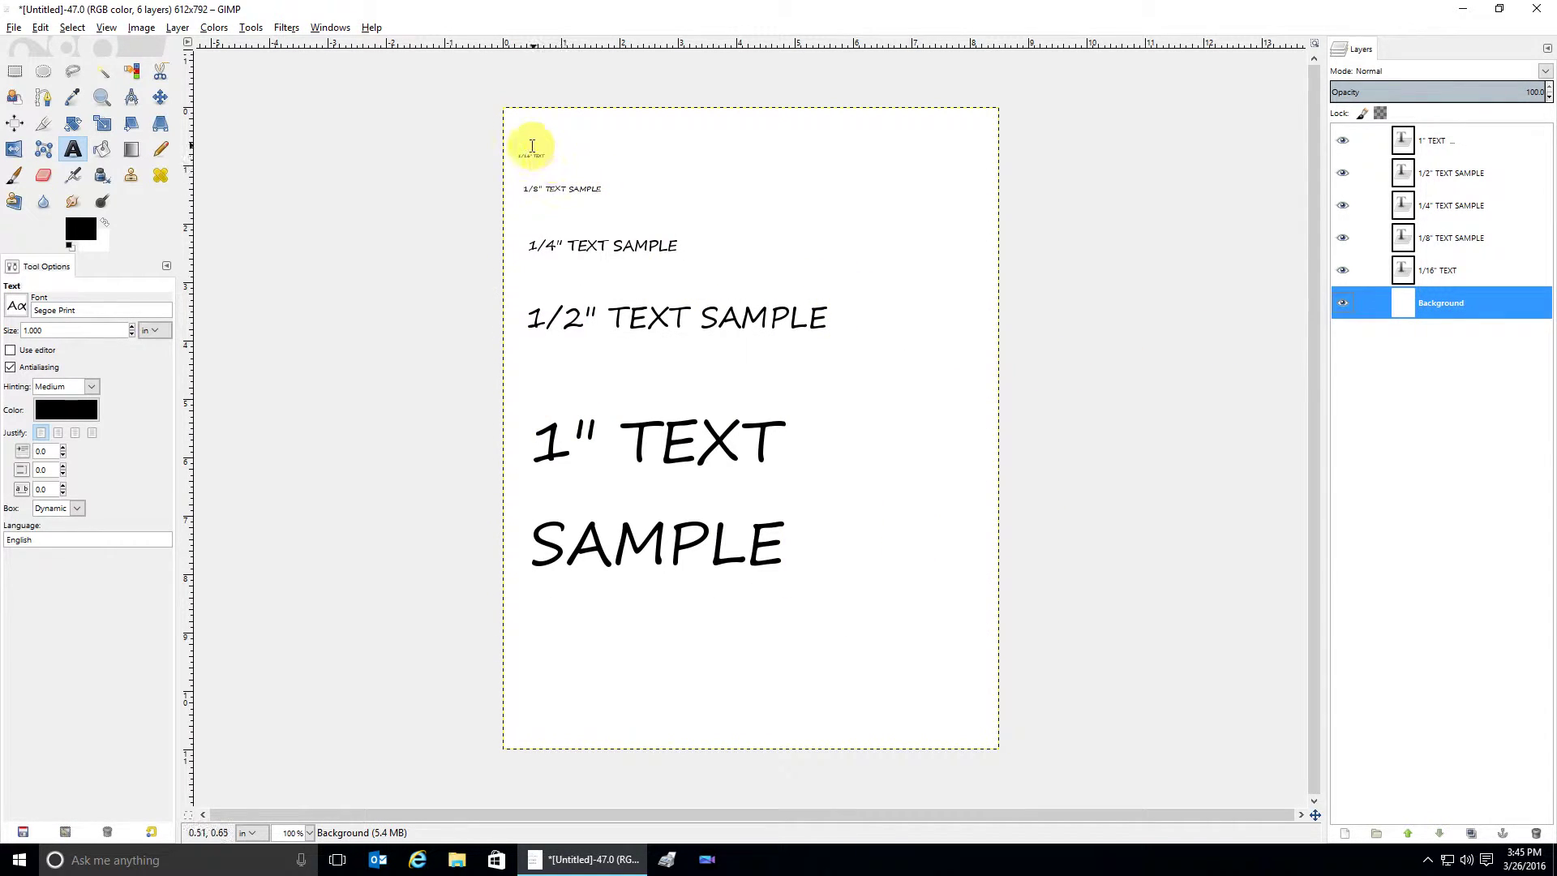
{"action": "scroll", "coordinate": [532, 146], "scroll_direction": "up", "scroll_amount": 5}
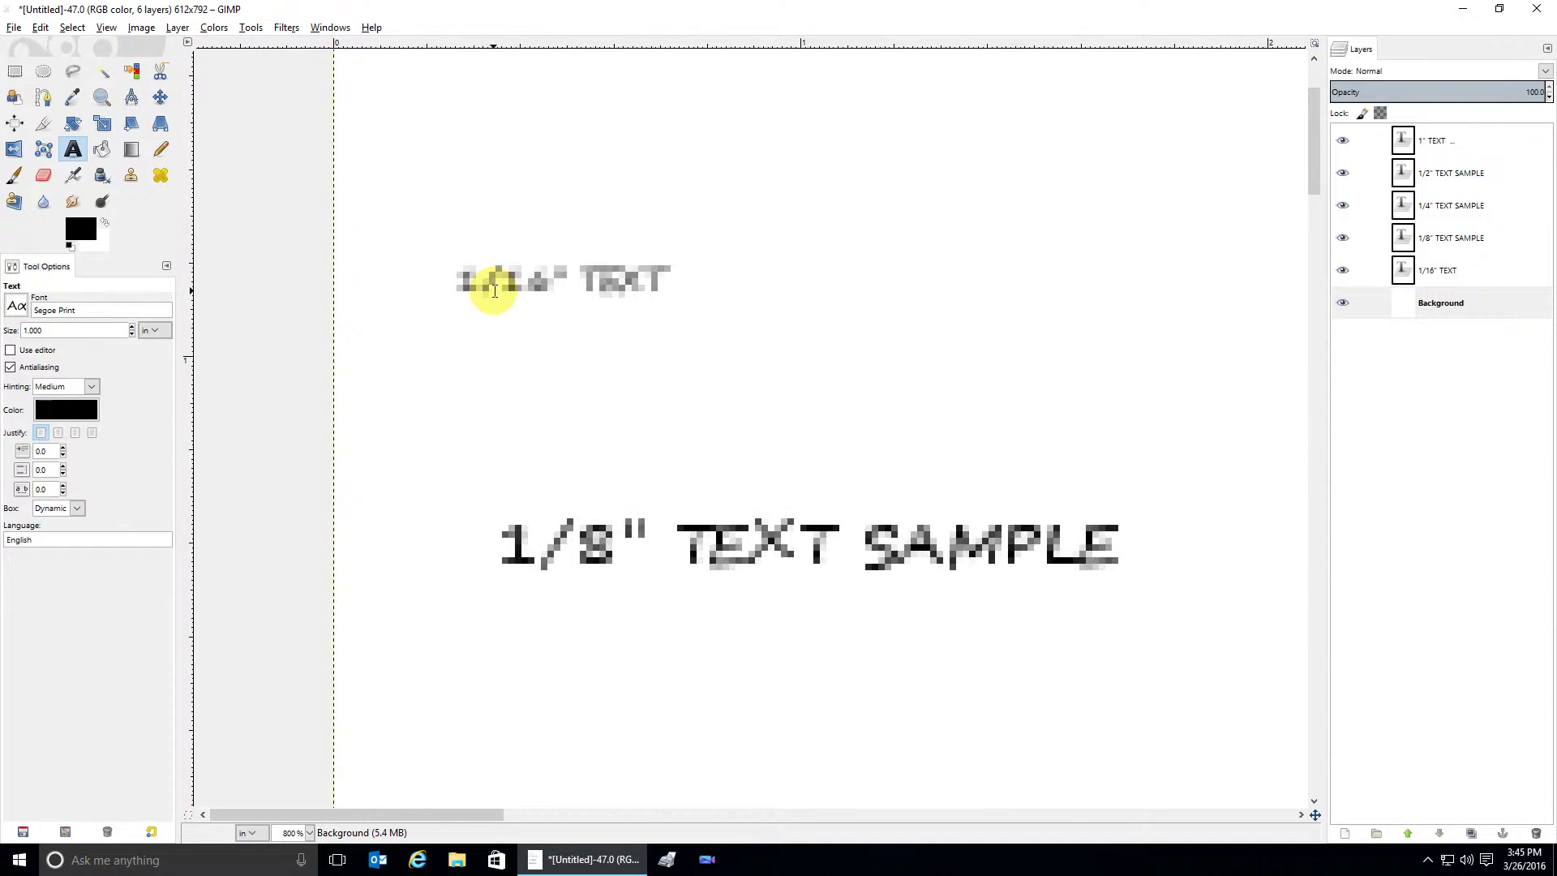
{"action": "scroll", "coordinate": [585, 292], "scroll_direction": "down", "scroll_amount": 3}
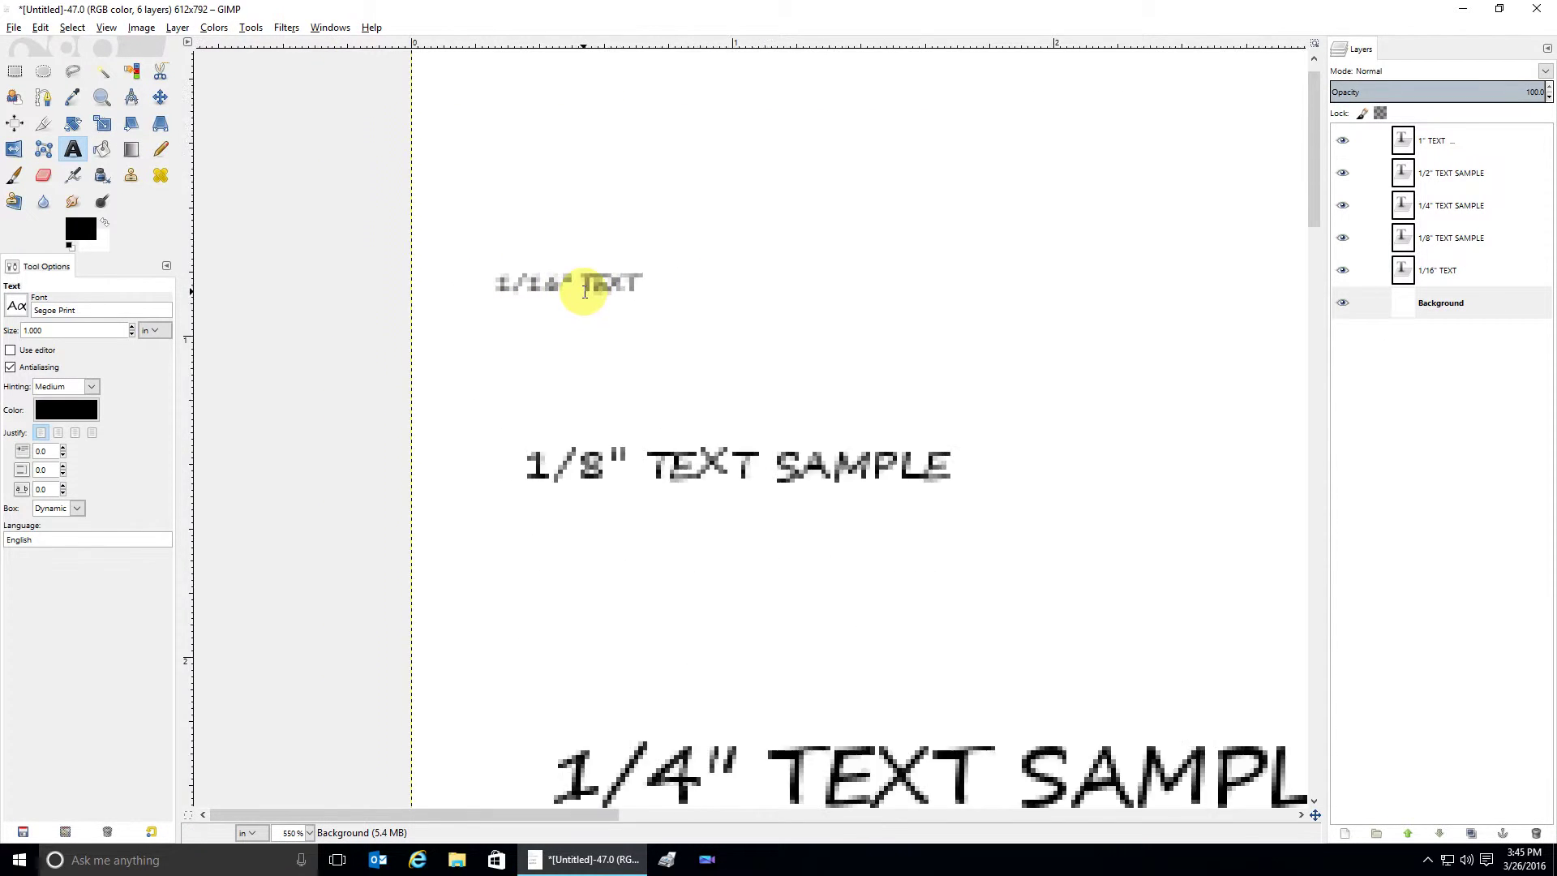
{"action": "scroll", "coordinate": [602, 348], "scroll_direction": "up", "scroll_amount": 2}
{"action": "scroll", "coordinate": [687, 400], "scroll_direction": "down", "scroll_amount": 5}
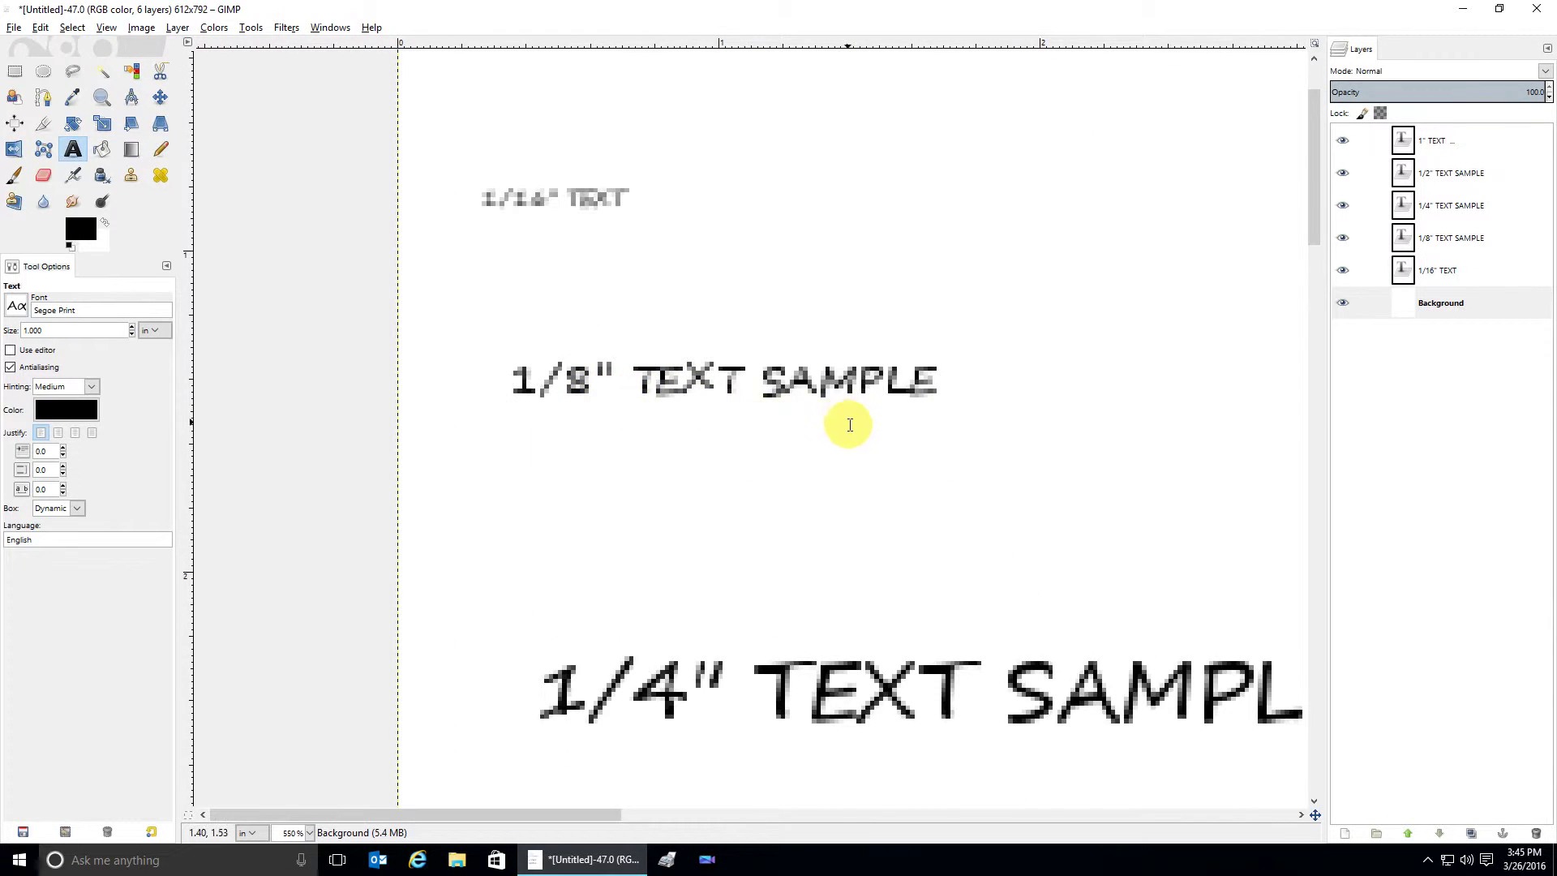
{"action": "scroll", "coordinate": [883, 484], "scroll_direction": "up", "scroll_amount": 2}
{"action": "scroll", "coordinate": [704, 496], "scroll_direction": "up", "scroll_amount": 2}
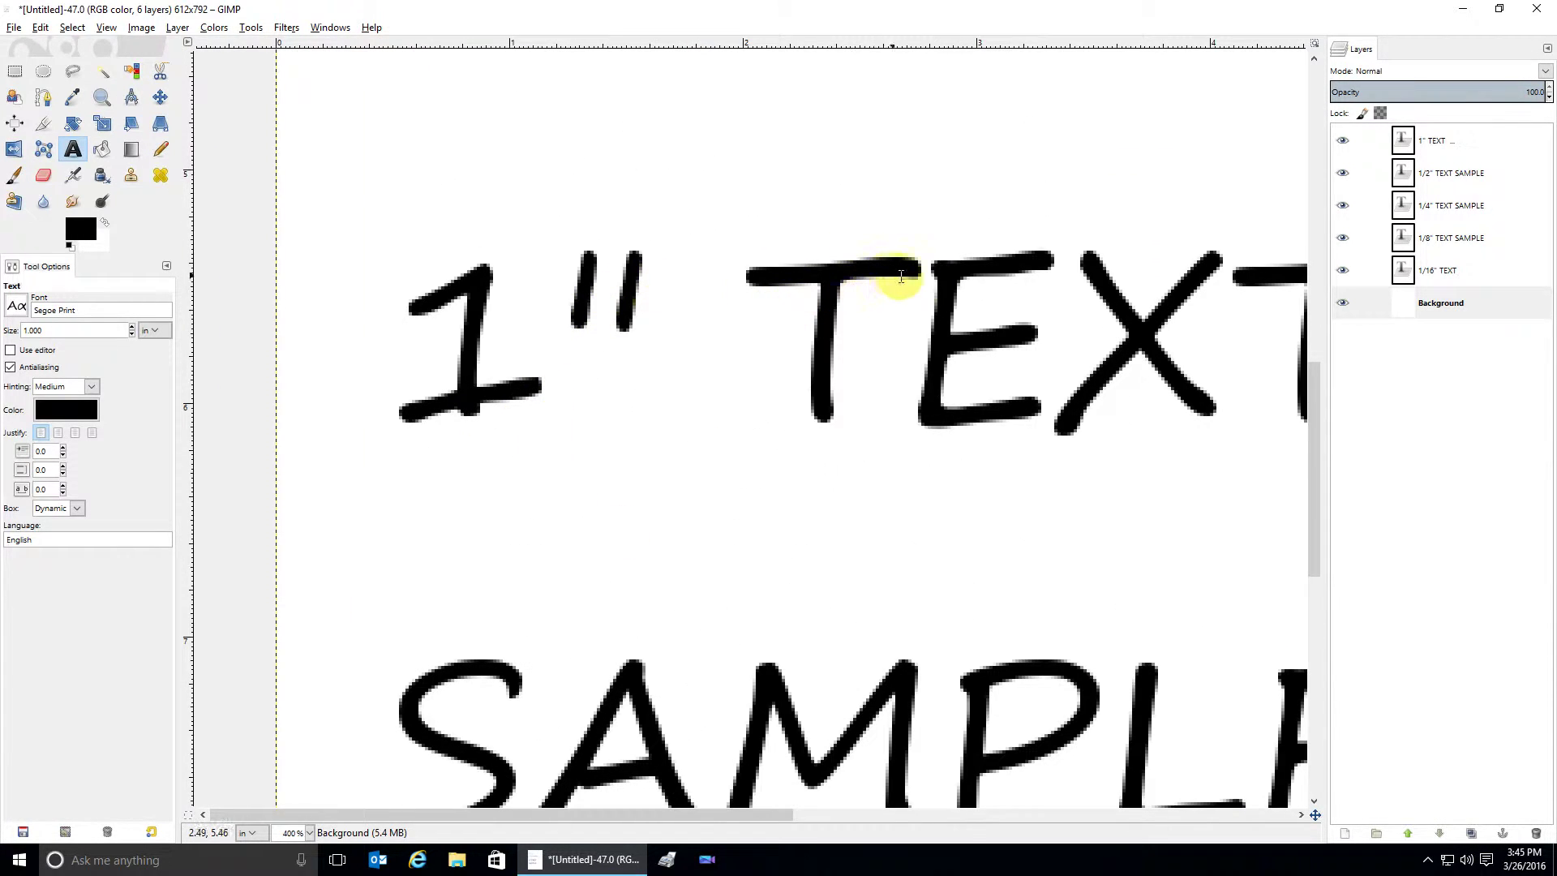
{"action": "scroll", "coordinate": [932, 361], "scroll_direction": "down", "scroll_amount": 4}
{"action": "left_click_drag", "start_coordinate": [730, 371], "coordinate": [713, 319]}
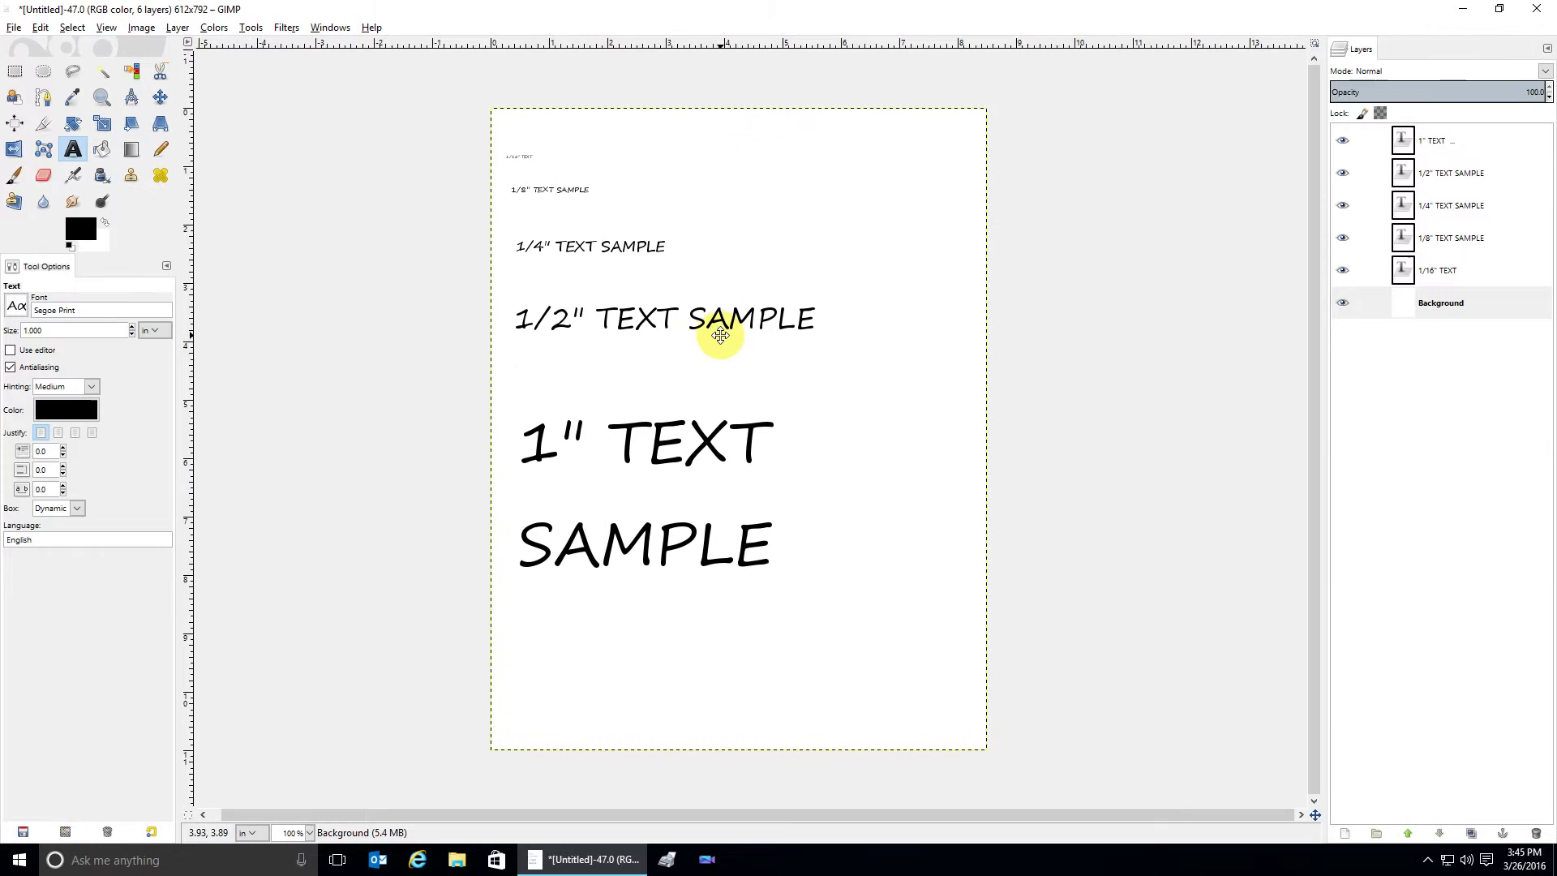
- Create an 8.5 × 11 inch page at 150 ppi, 1275 × 1650 pixels
{"action": "left_click", "coordinate": [14, 27]}
{"action": "left_click", "coordinate": [36, 49]}
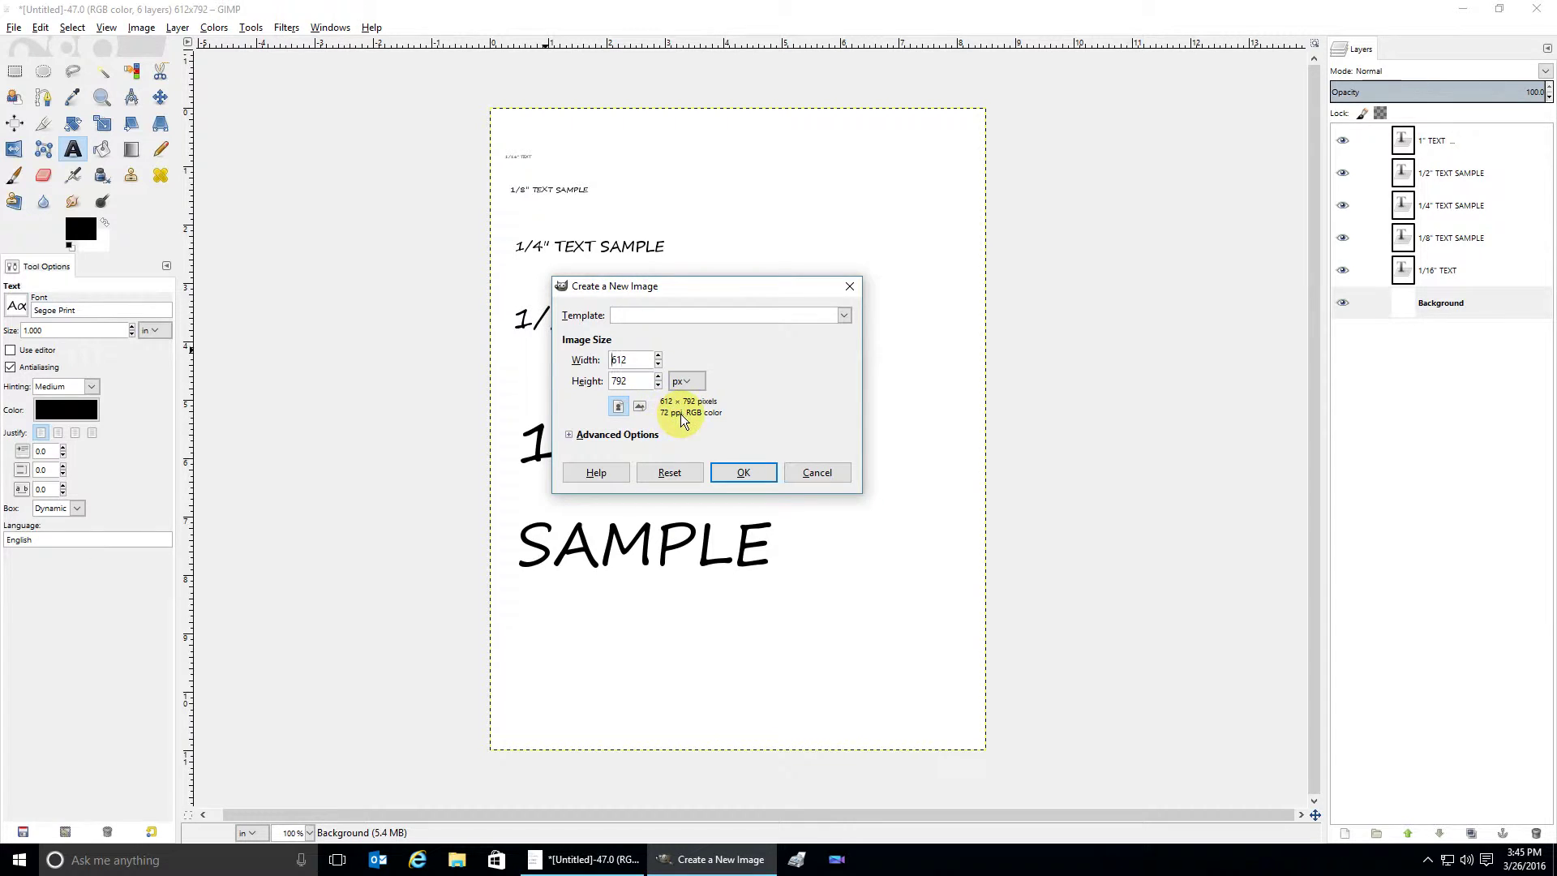
{"action": "left_click", "coordinate": [568, 434]}
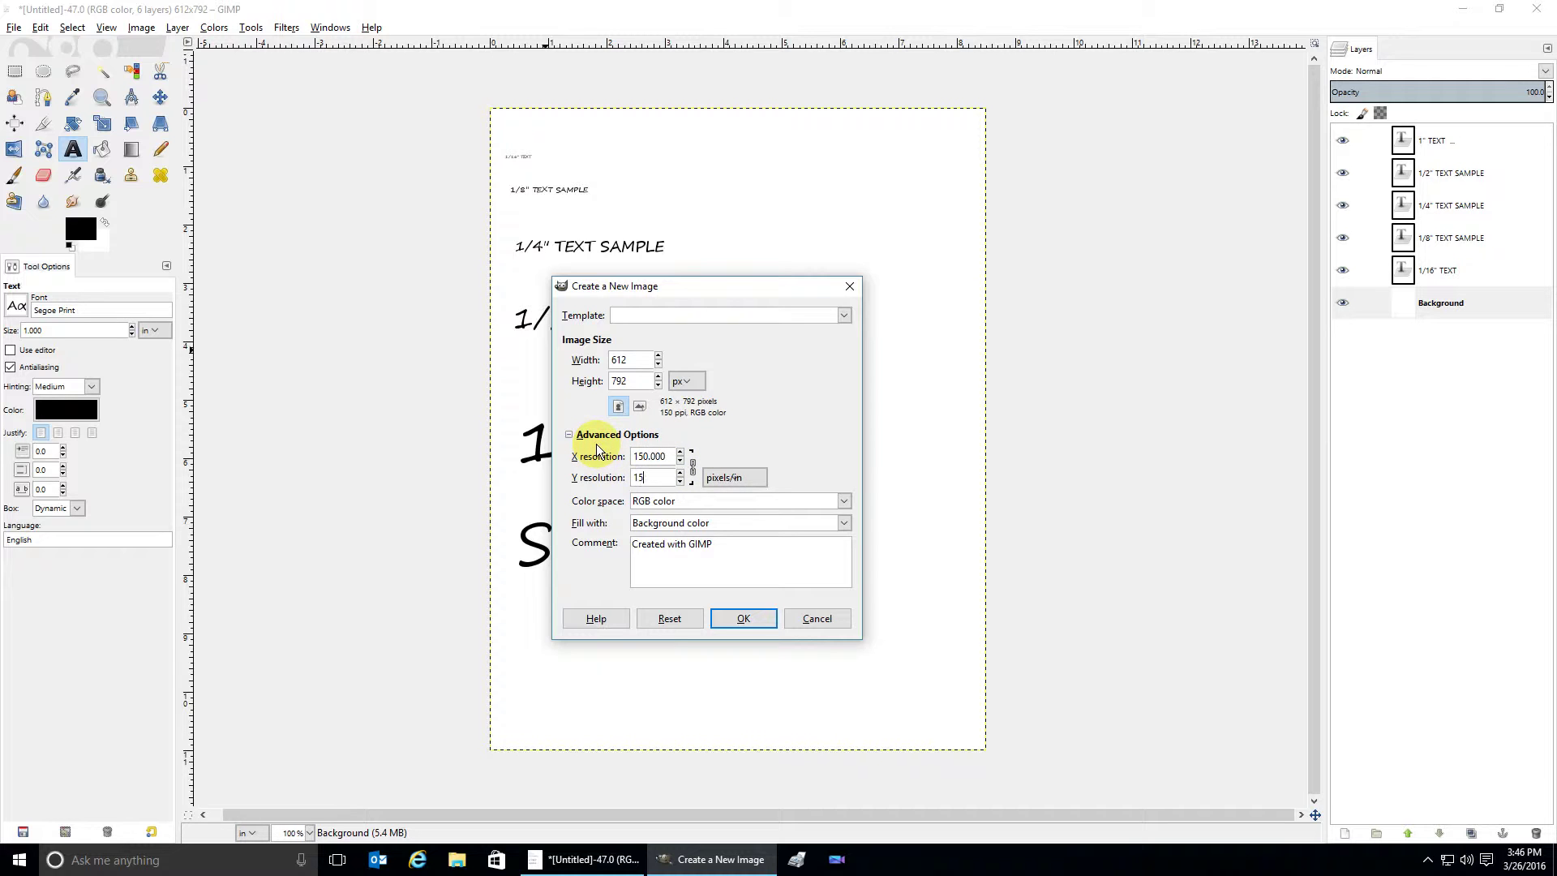
{"action": "left_click", "coordinate": [678, 382]}
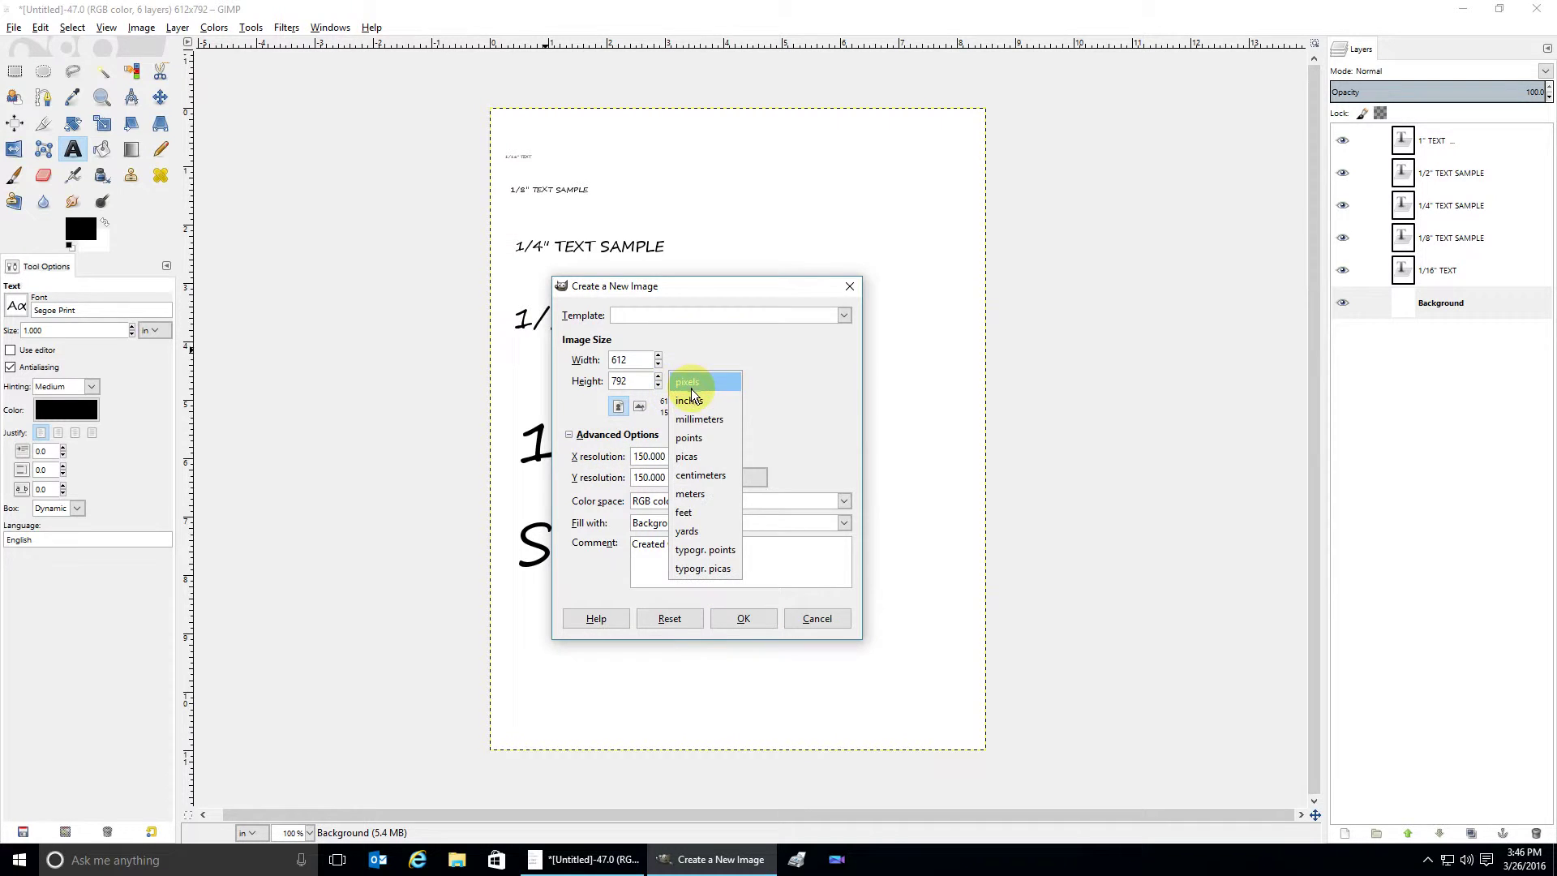
{"action": "left_click", "coordinate": [686, 397]}
{"action": "left_click_drag", "start_coordinate": [637, 360], "coordinate": [561, 371]}
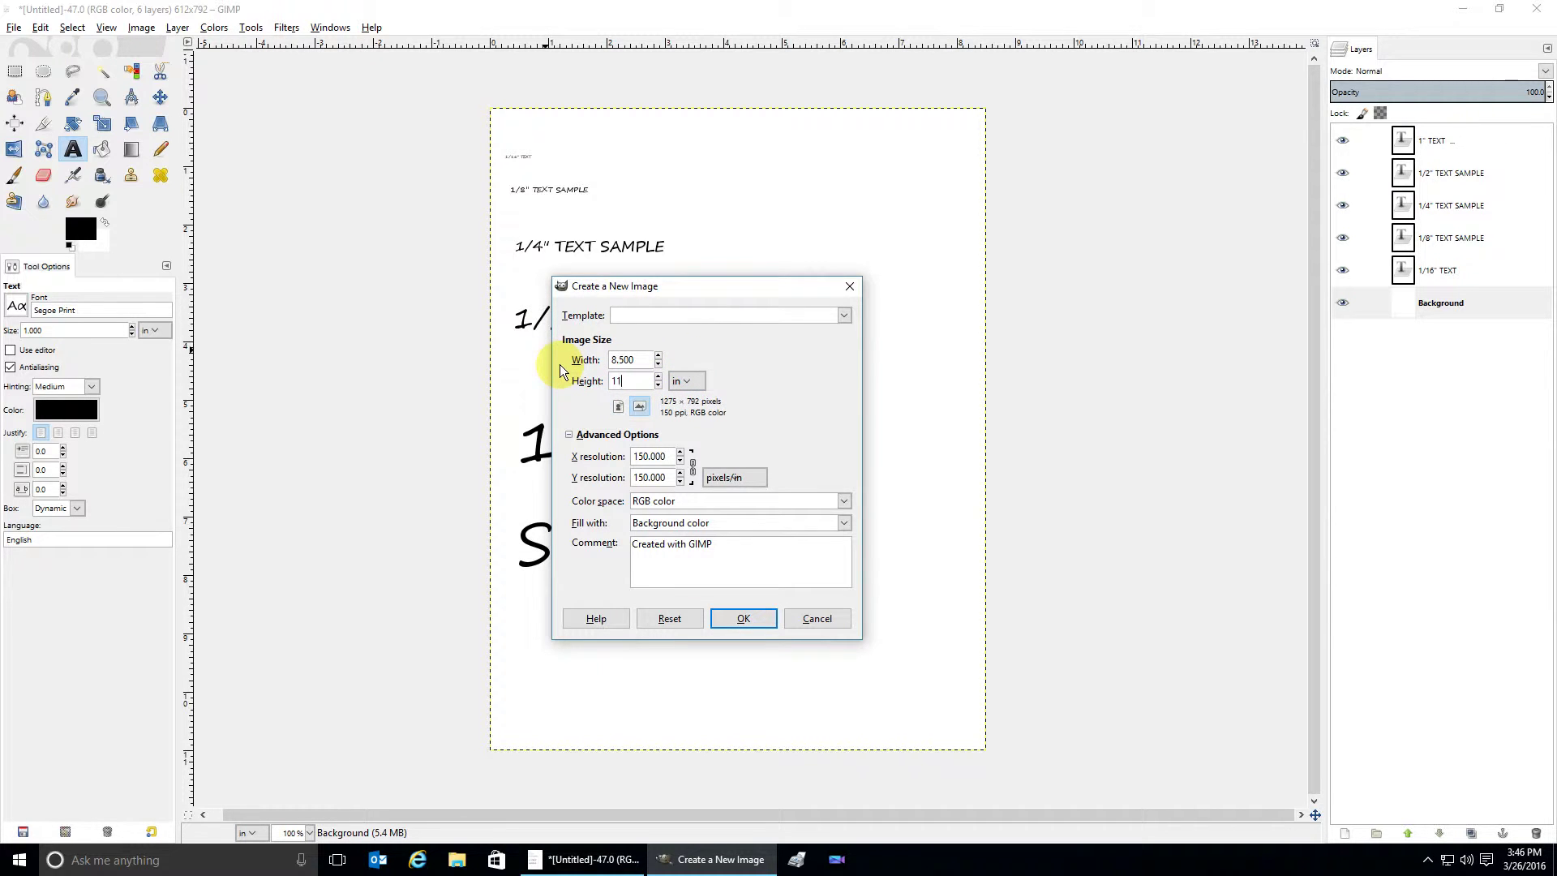
{"action": "type", "text": "11"}
{"action": "left_click", "coordinate": [661, 457]}
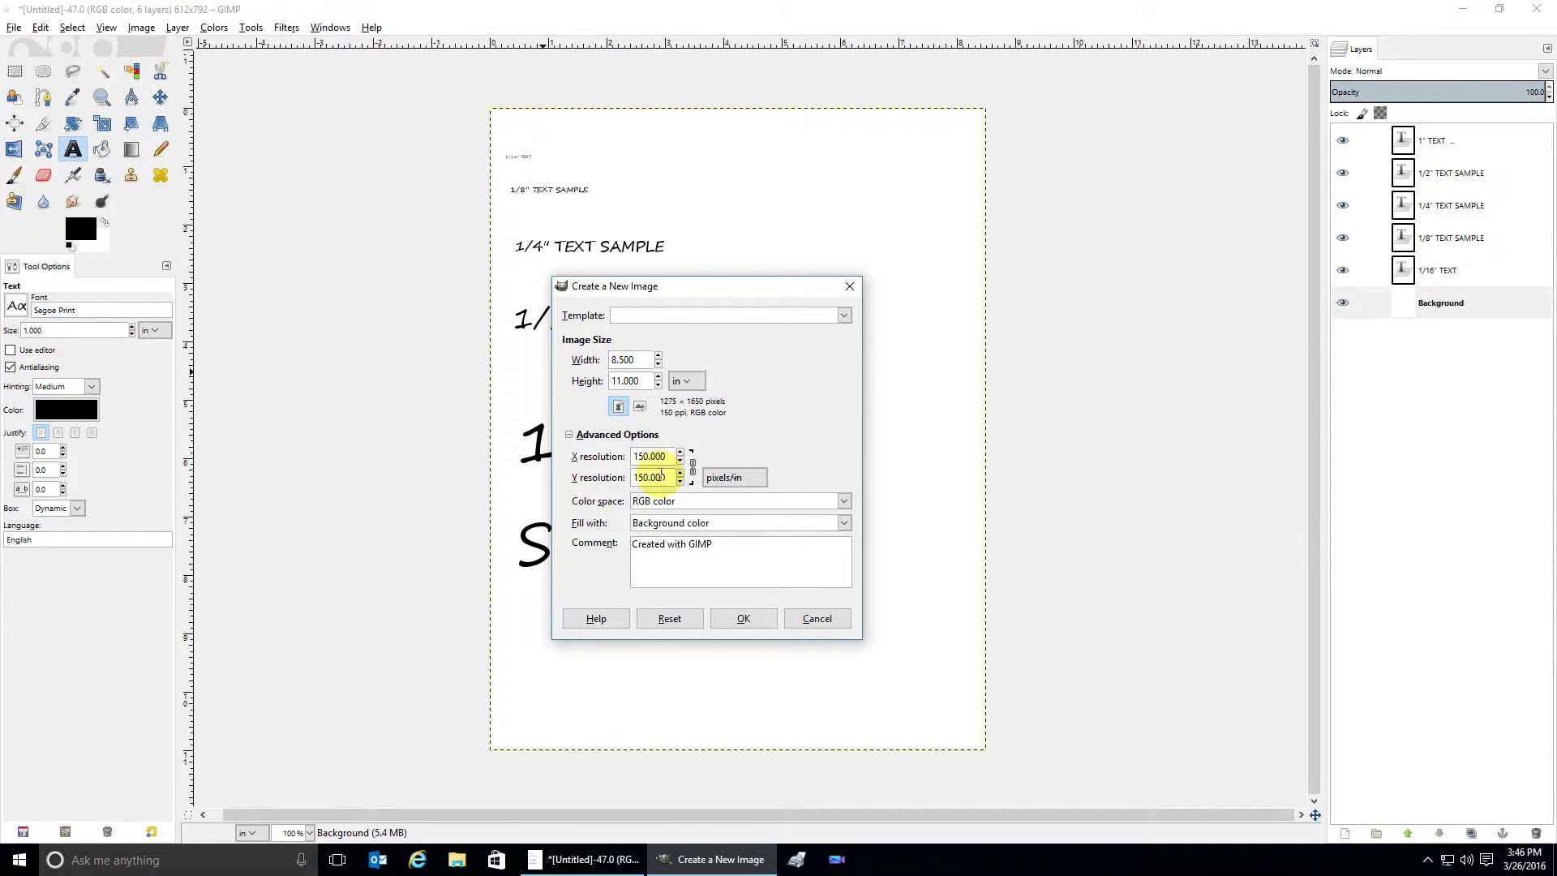
{"action": "left_click", "coordinate": [734, 620]}
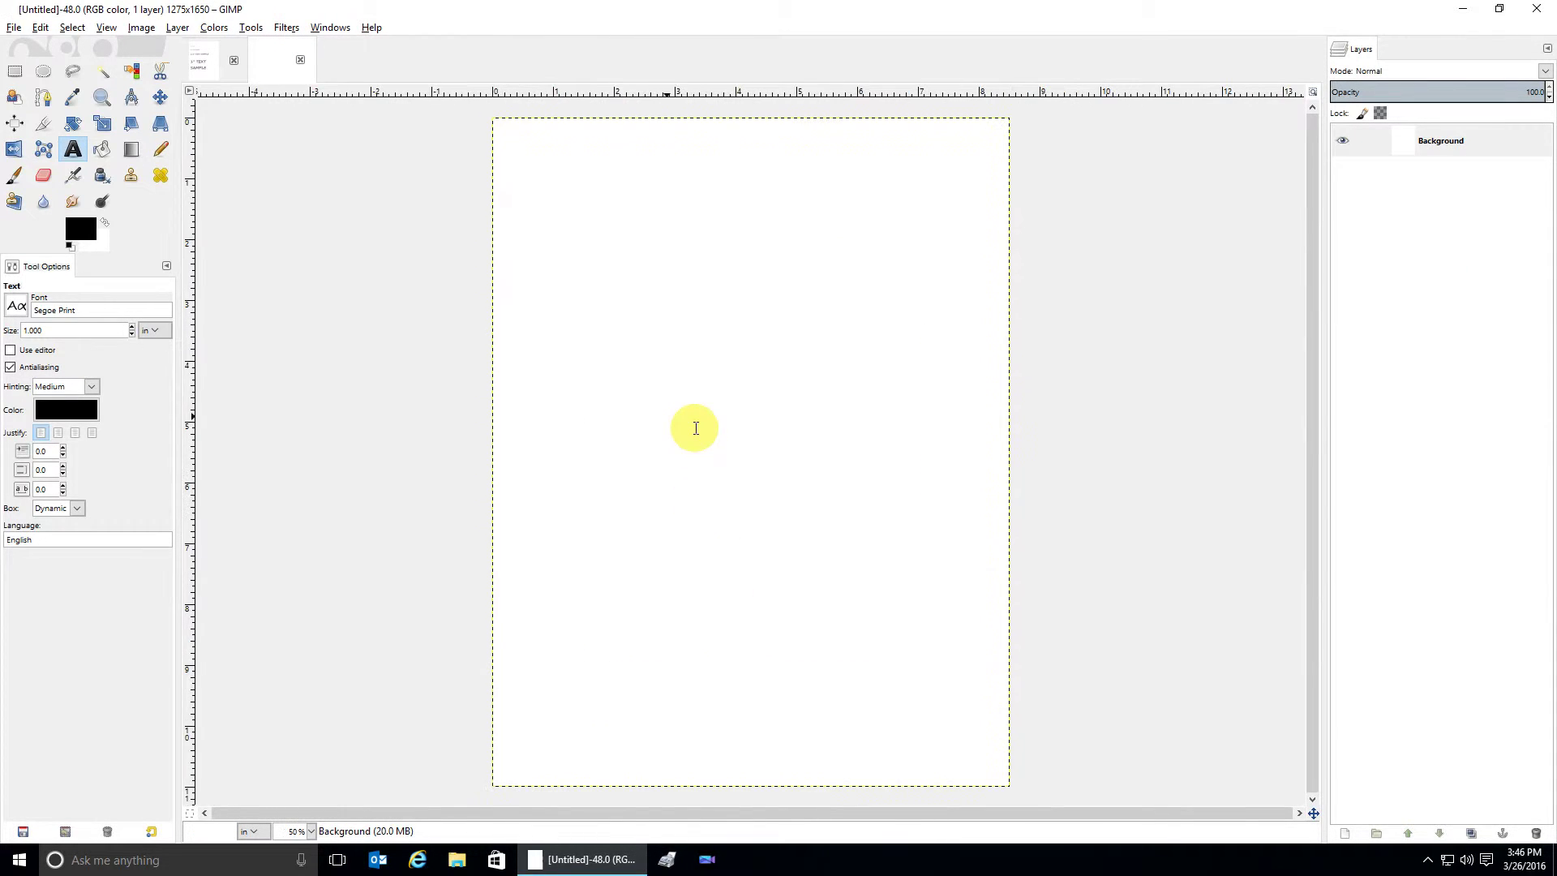
- Add the 1/8", 1/4", 1/2" and two-line 1" text samples to the 150 ppi page, then view it whole
{"action": "left_click", "coordinate": [528, 165]}
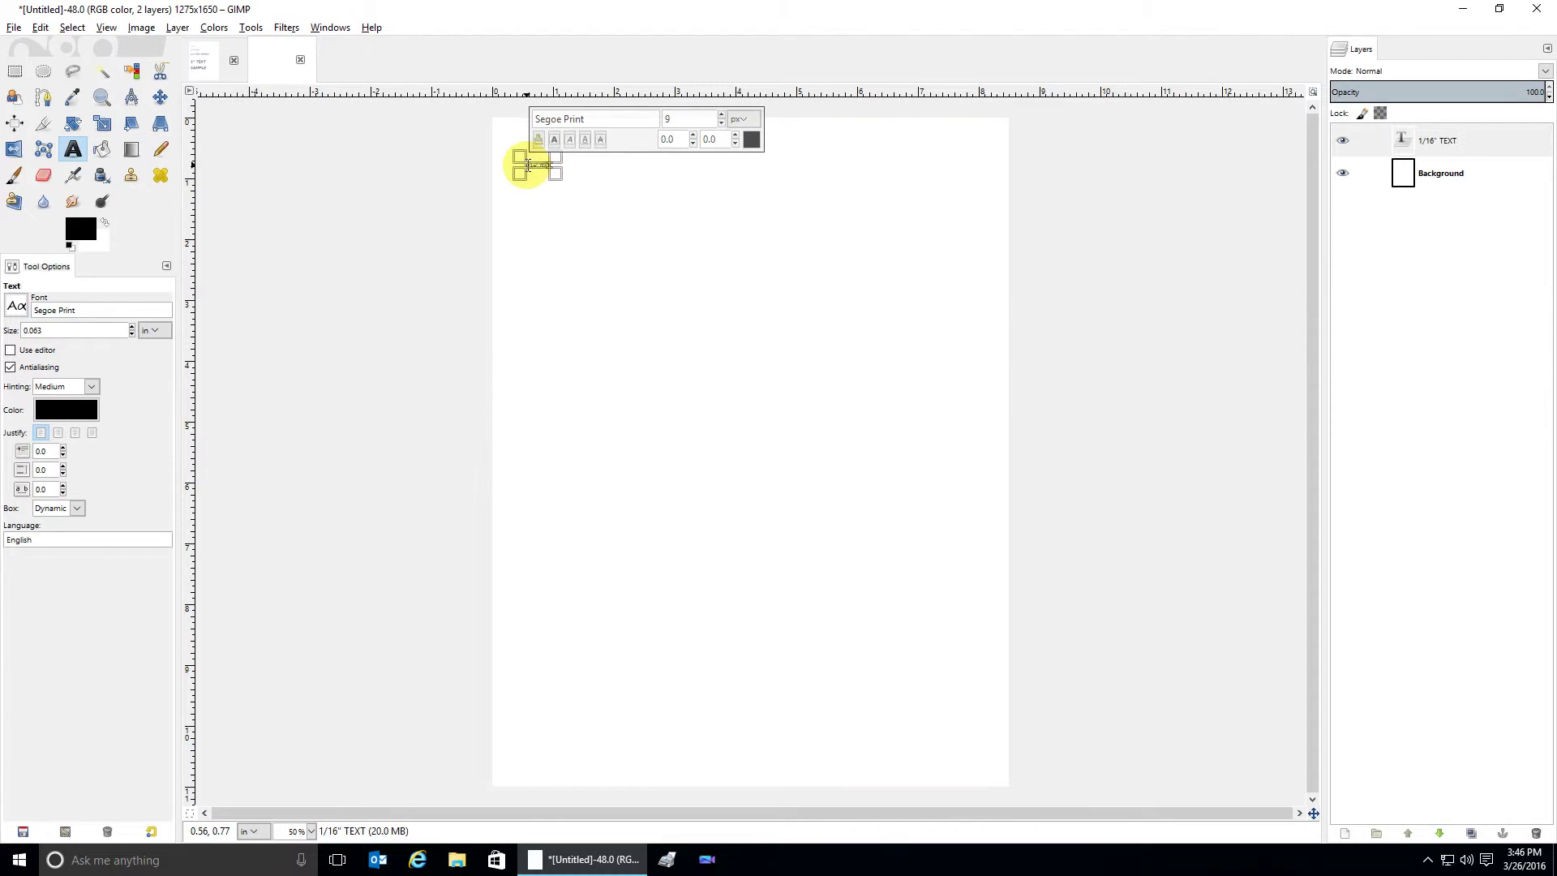
{"action": "left_click", "coordinate": [524, 210]}
{"action": "type", "text": "1/8\" TEXT SAMPLE"}
{"action": "left_click", "coordinate": [525, 258]}
{"action": "type", "text": "1/4\" TE"}
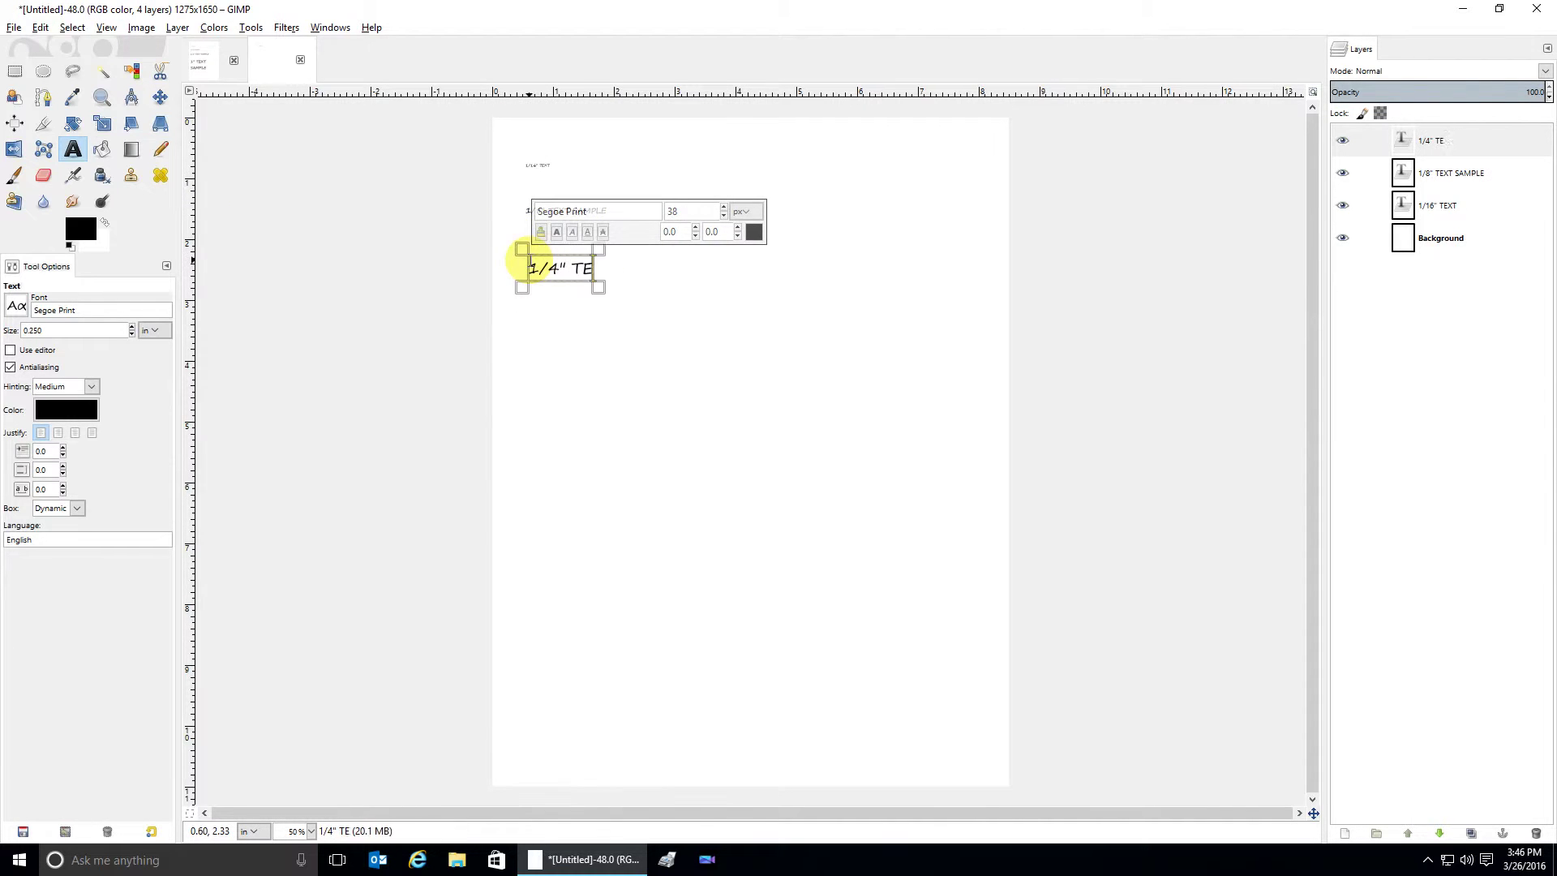
{"action": "left_click", "coordinate": [526, 333]}
{"action": "type", "text": "1/2\" TEXT SAMPLE"}
{"action": "left_click", "coordinate": [542, 449]}
{"action": "type", "text": "1\" TEXT"}
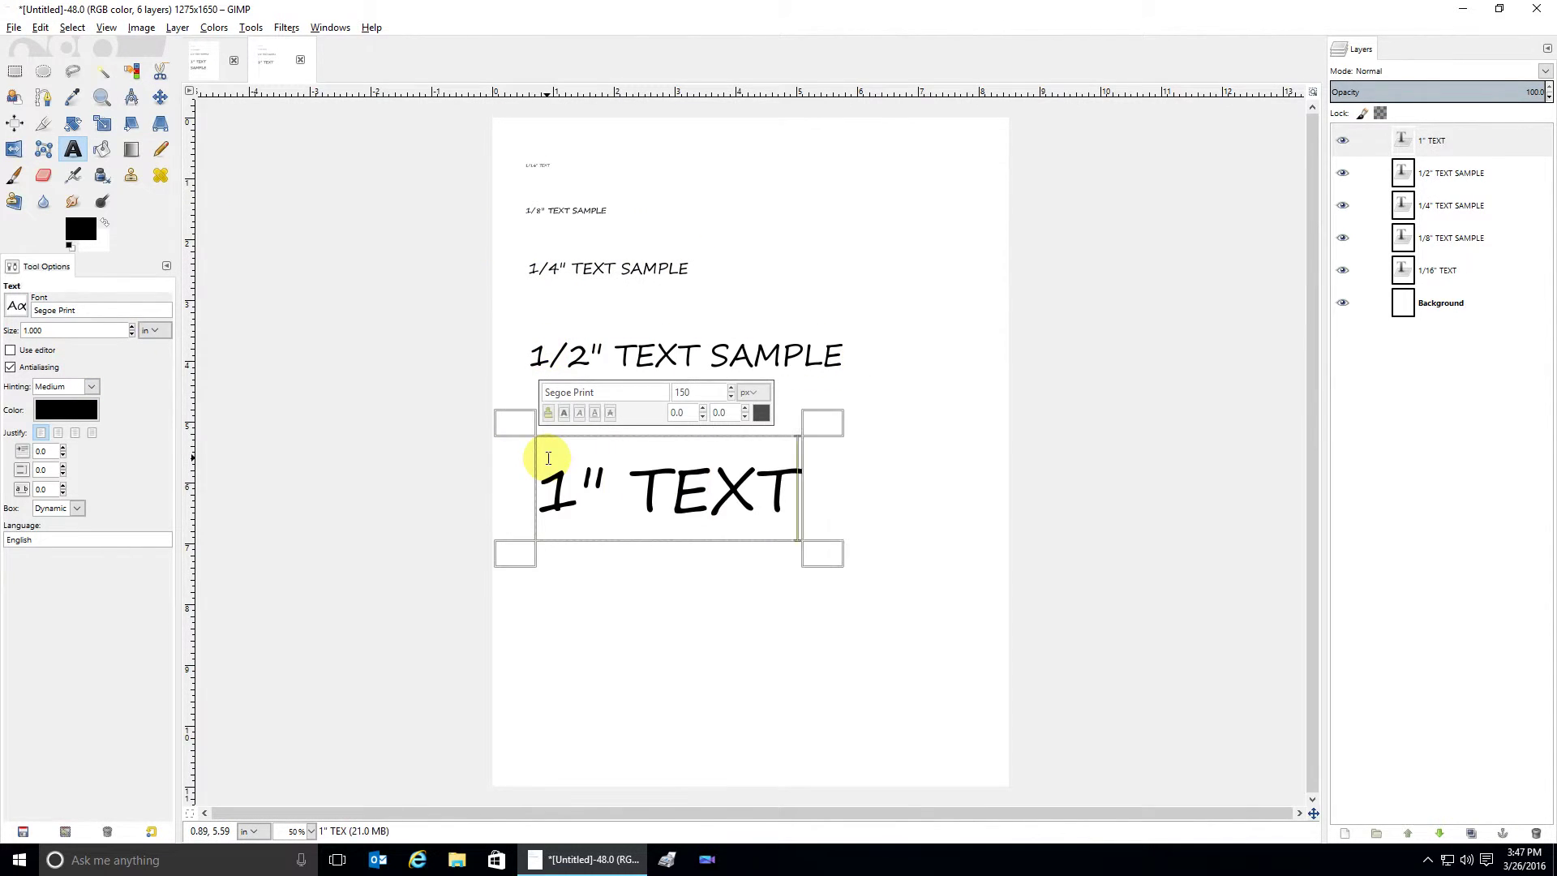
{"action": "key", "text": "Return"}
{"action": "type", "text": "SAMPLE"}
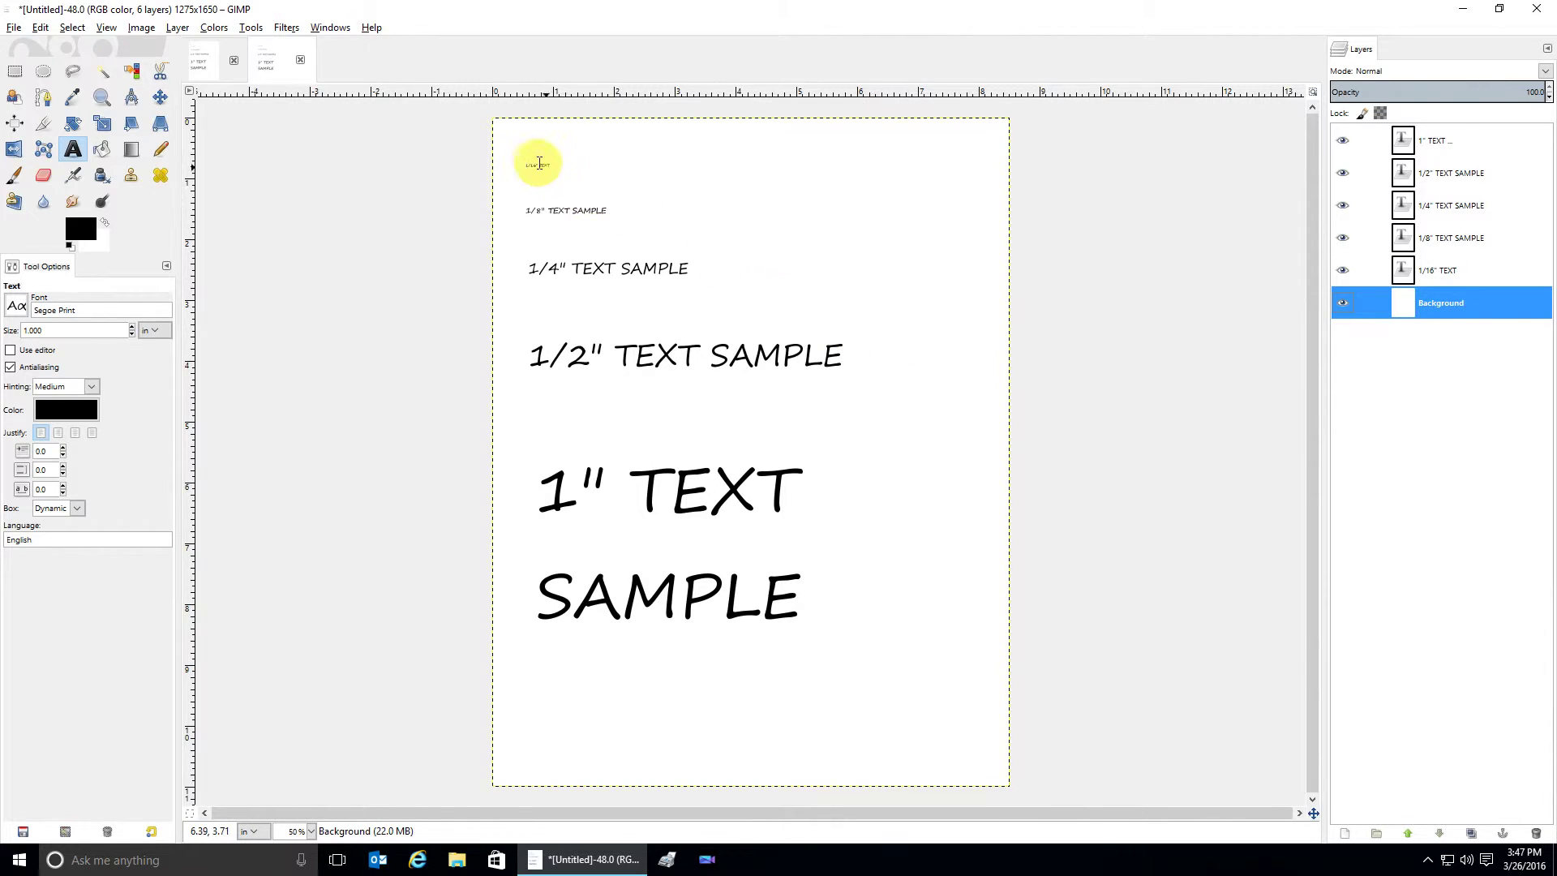
{"action": "type", "text": "1"}
{"action": "key", "text": "shift+2"}
{"action": "left_click", "coordinate": [219, 61]}
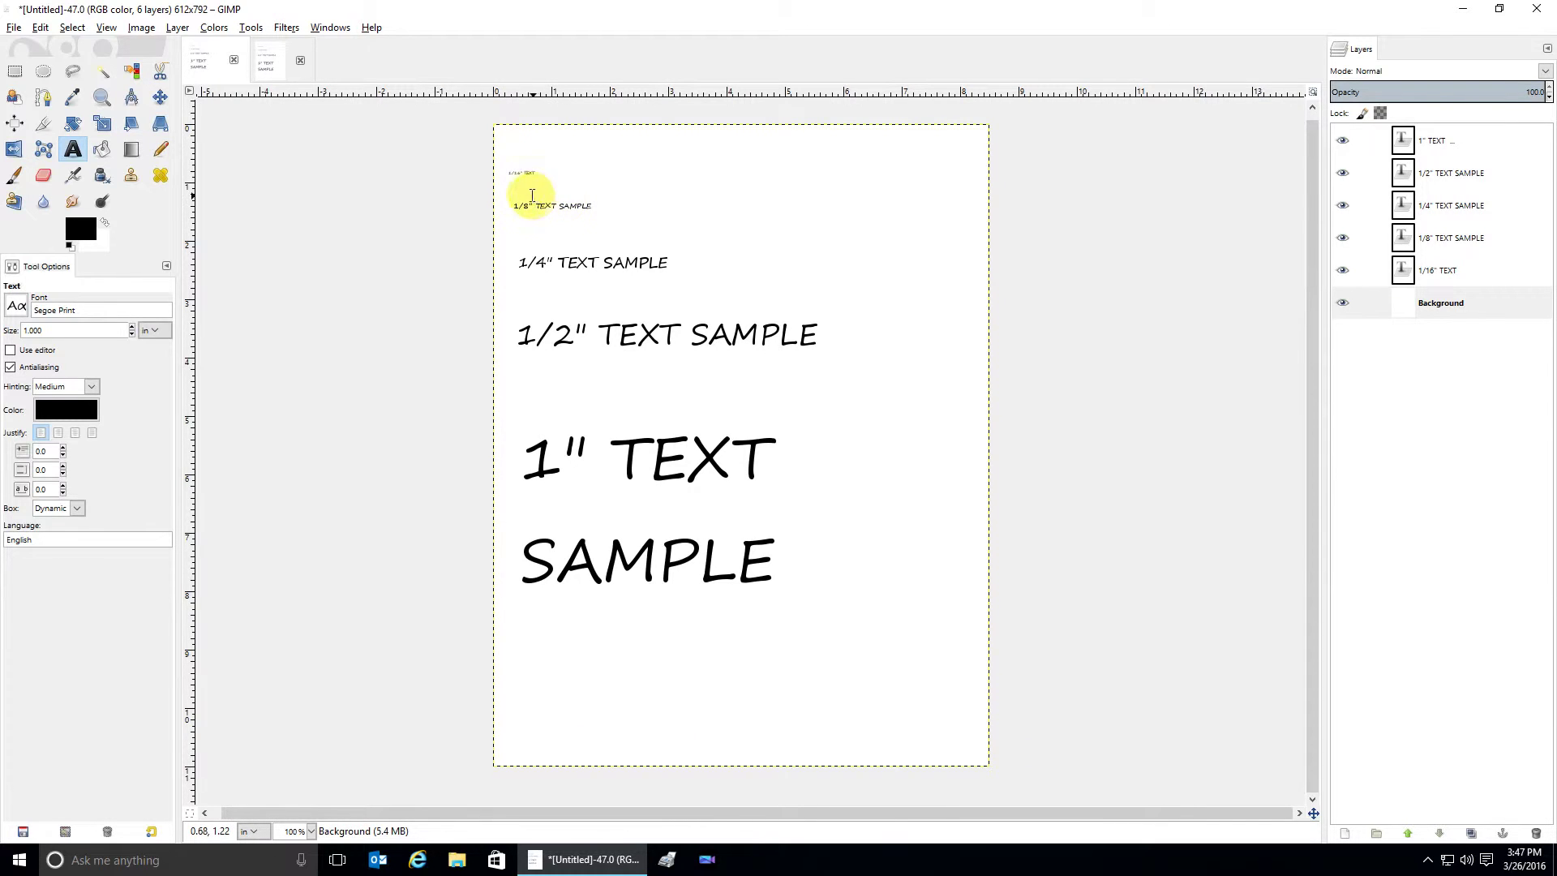
{"action": "scroll", "coordinate": [531, 179], "scroll_direction": "up", "scroll_amount": 5, "text": "ctrl"}
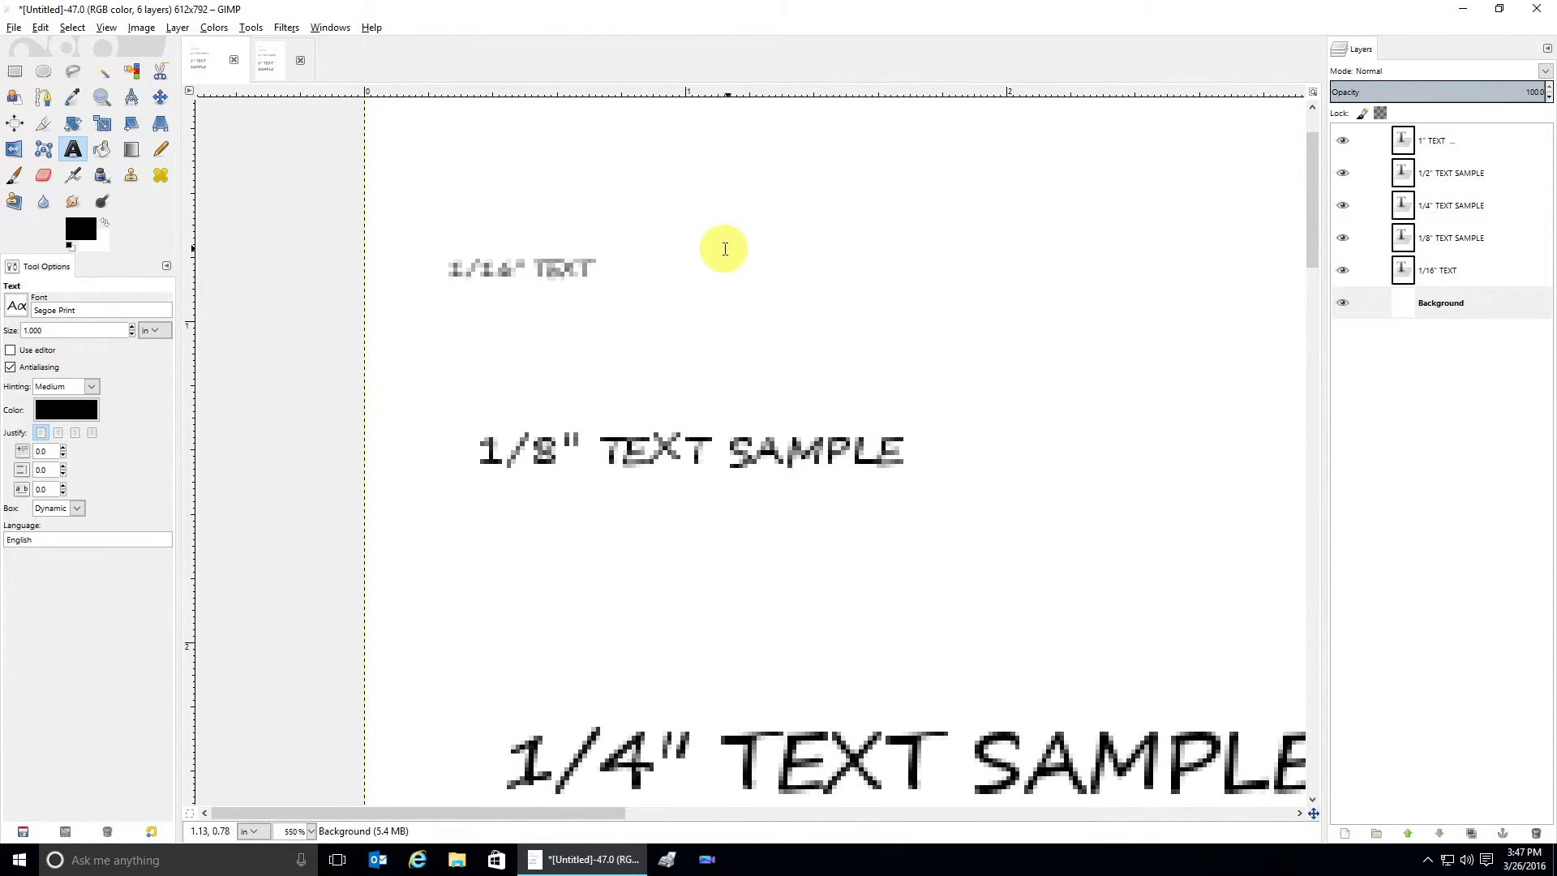
{"action": "left_click", "coordinate": [273, 65]}
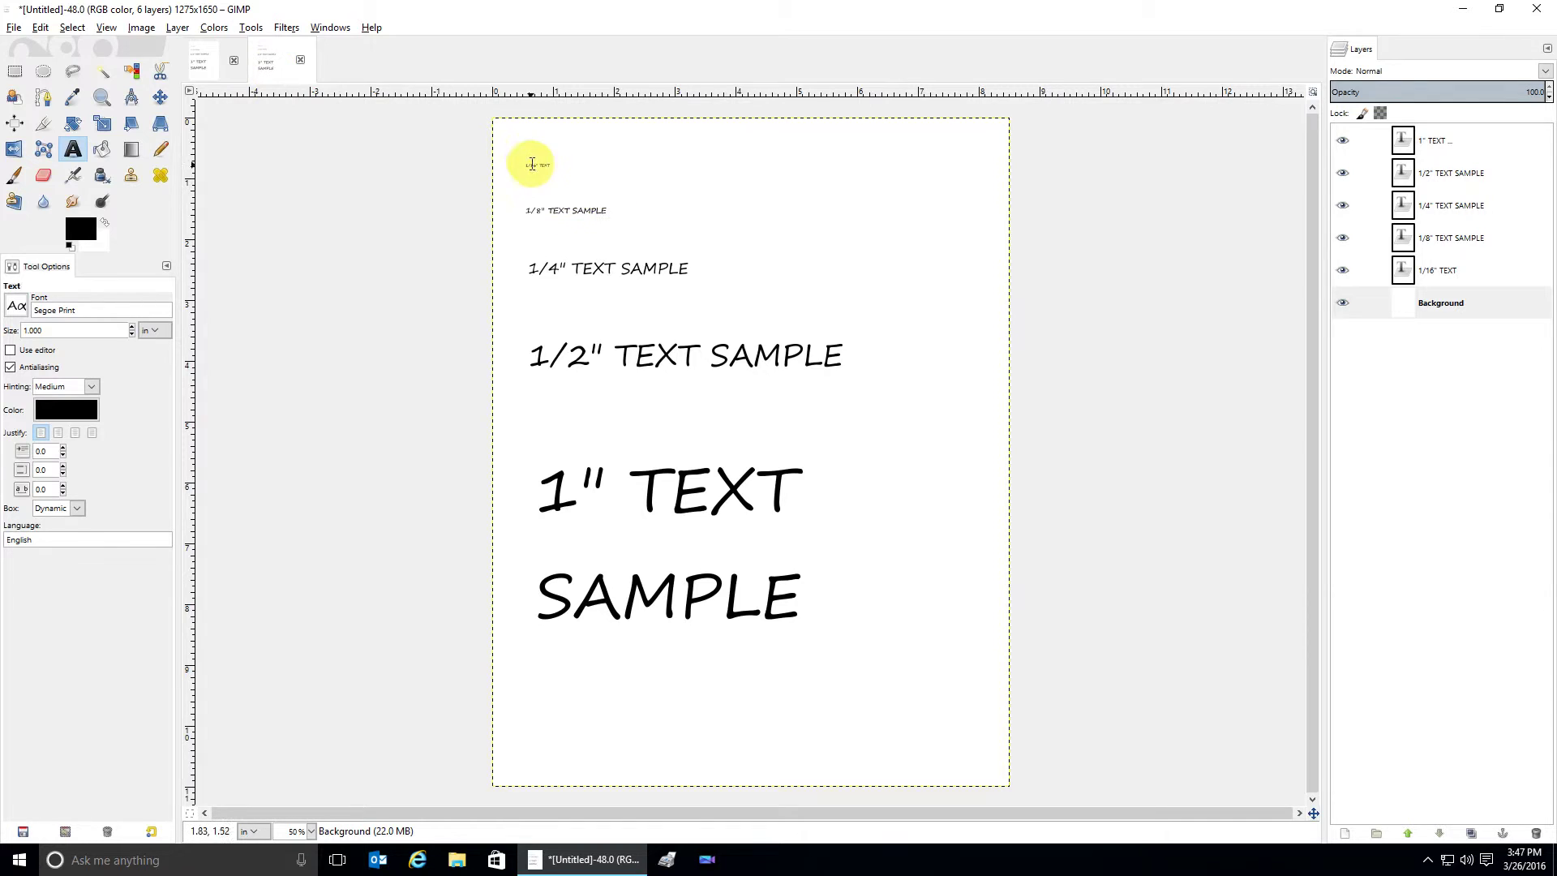
{"action": "scroll", "coordinate": [341, 162], "scroll_direction": "up", "scroll_amount": 6, "text": "ctrl"}
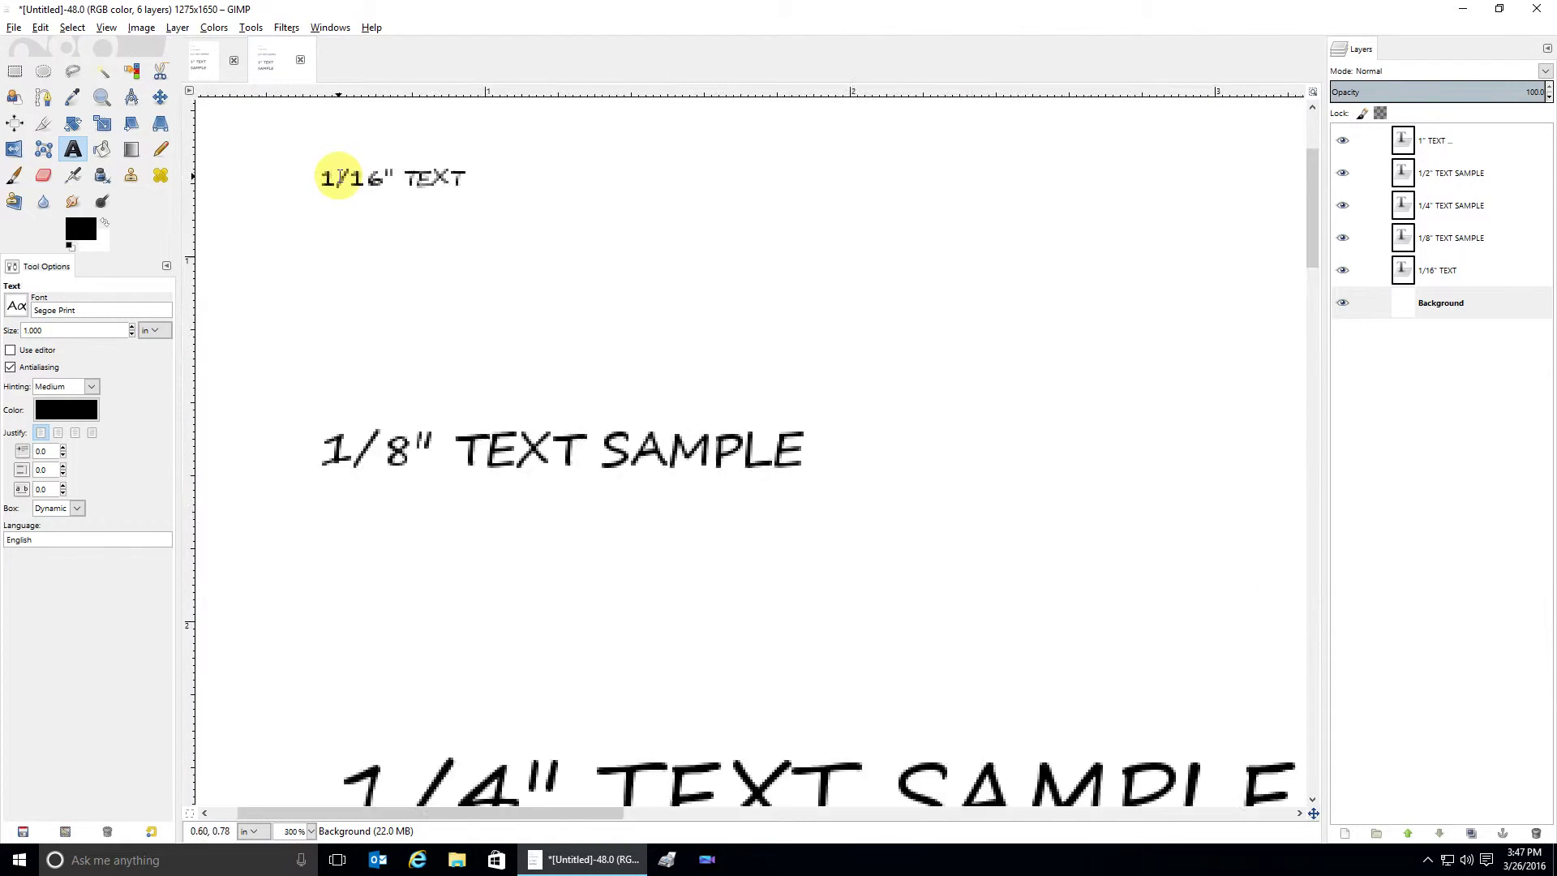
{"action": "scroll", "coordinate": [501, 278], "scroll_direction": "up", "scroll_amount": 2}
{"action": "scroll", "coordinate": [501, 278], "scroll_direction": "left", "scroll_amount": 2}
{"action": "scroll", "coordinate": [521, 288], "scroll_direction": "down", "scroll_amount": 1, "text": "ctrl"}
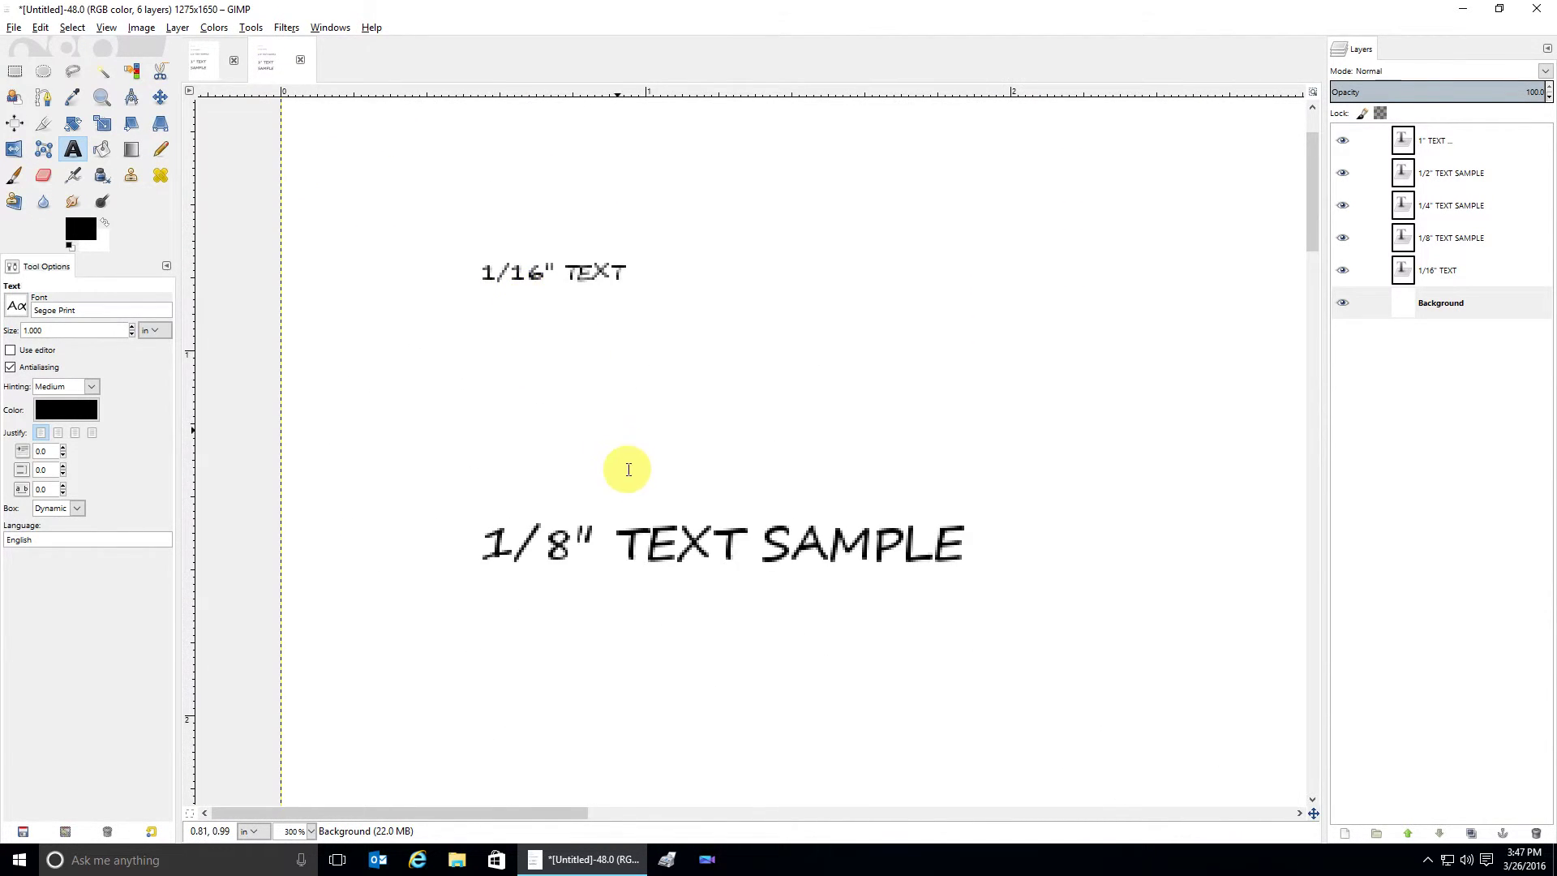
{"action": "scroll", "coordinate": [831, 474], "scroll_direction": "down", "scroll_amount": 2, "text": "ctrl"}
{"action": "scroll", "coordinate": [873, 531], "scroll_direction": "down", "scroll_amount": 10}
{"action": "scroll", "coordinate": [800, 490], "scroll_direction": "right", "scroll_amount": 3}
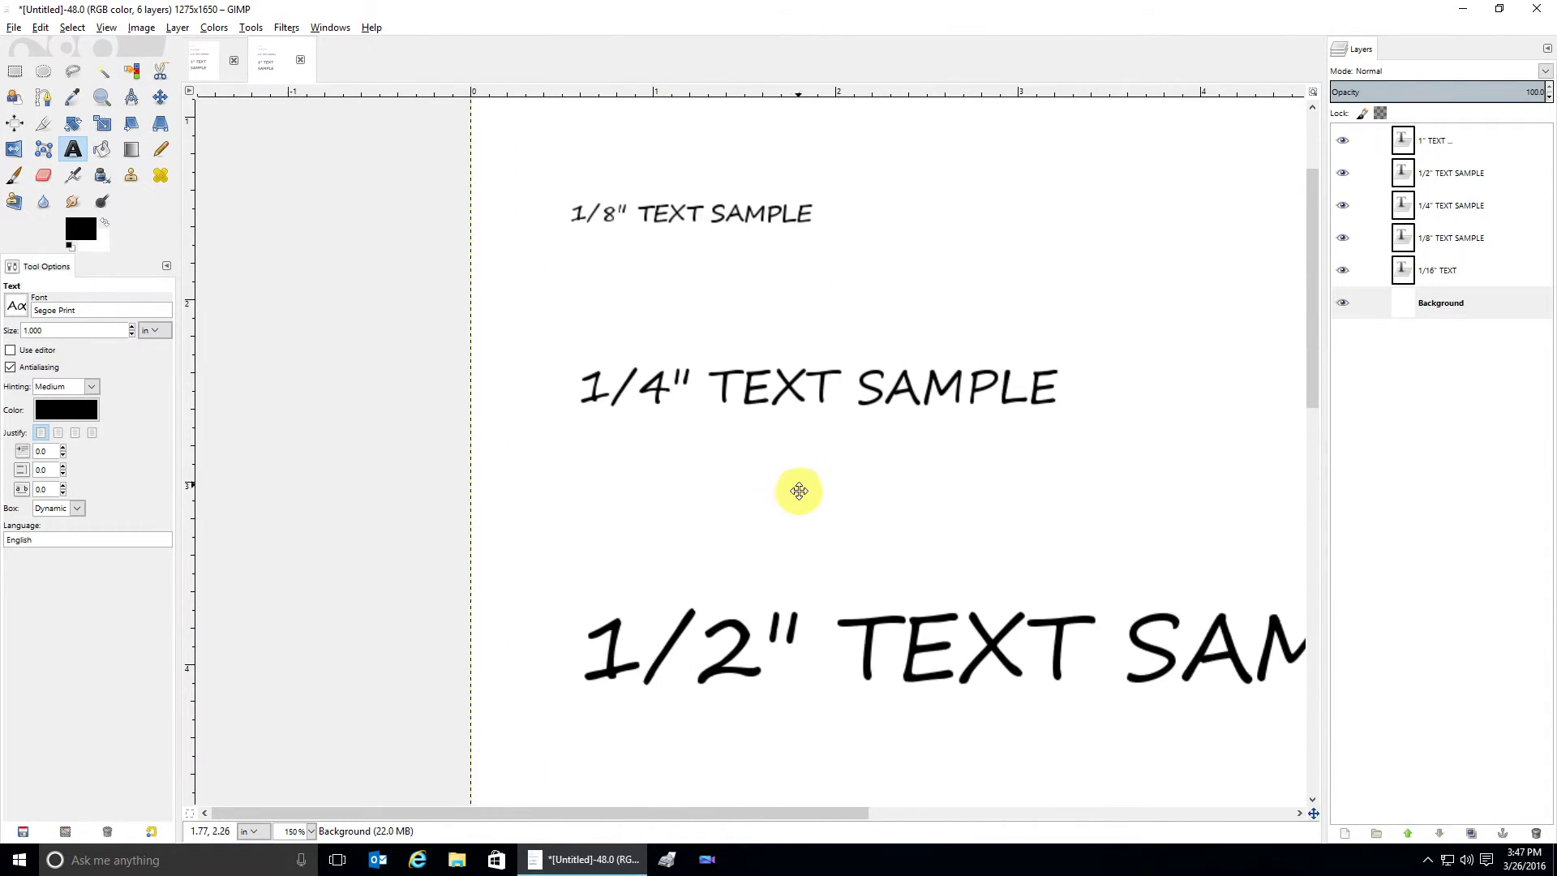
{"action": "scroll", "coordinate": [691, 426], "scroll_direction": "down", "scroll_amount": 1}
{"action": "scroll", "coordinate": [691, 440], "scroll_direction": "up", "scroll_amount": 1, "text": "ctrl"}
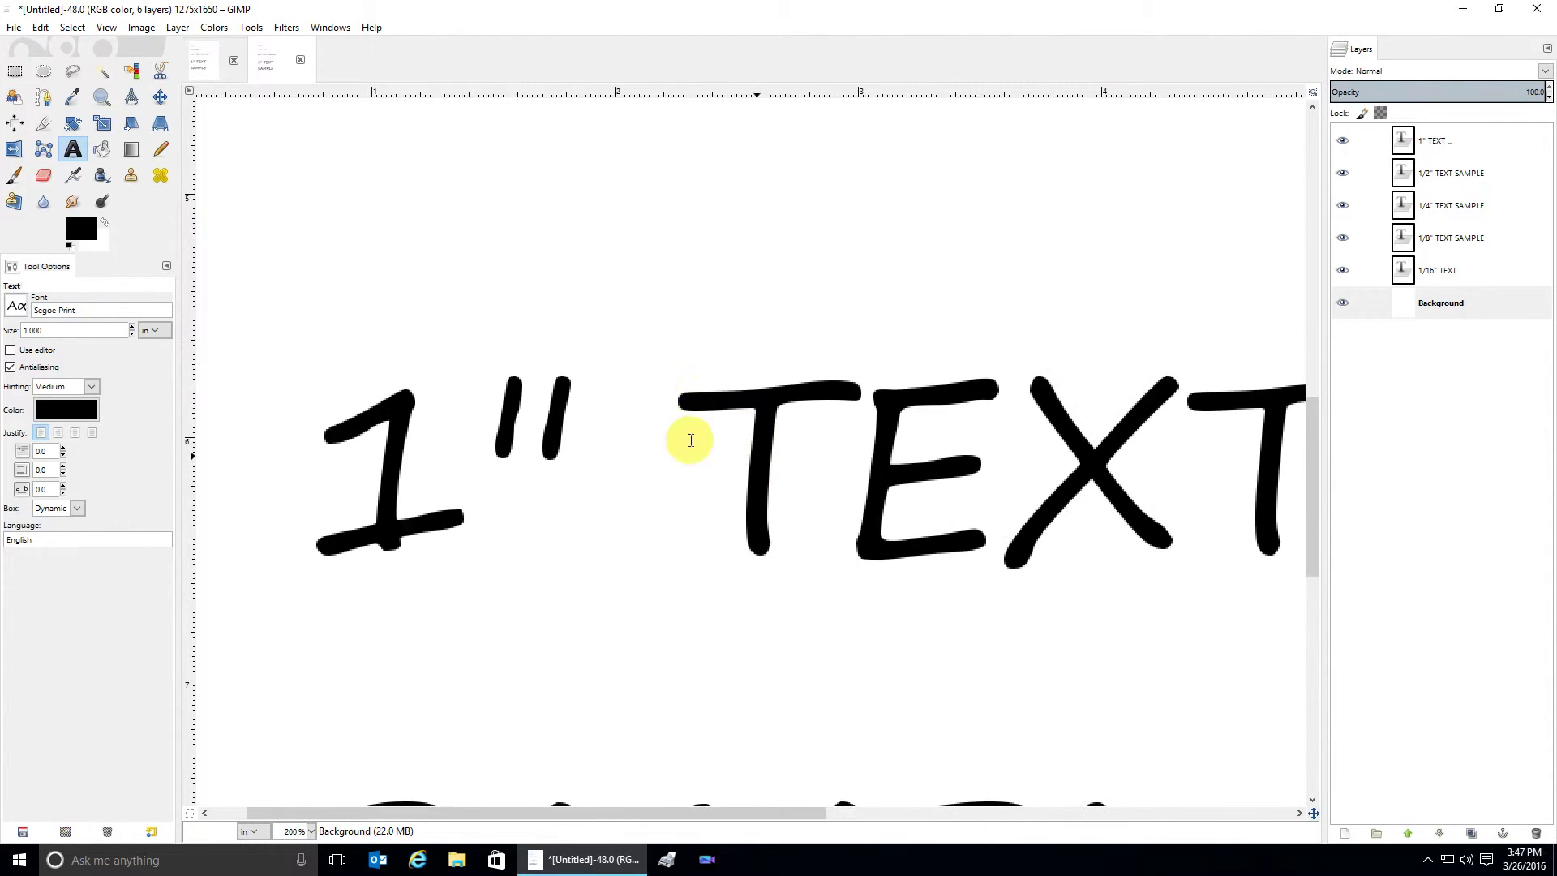
{"action": "scroll", "coordinate": [792, 424], "scroll_direction": "down", "scroll_amount": 4, "text": "ctrl"}
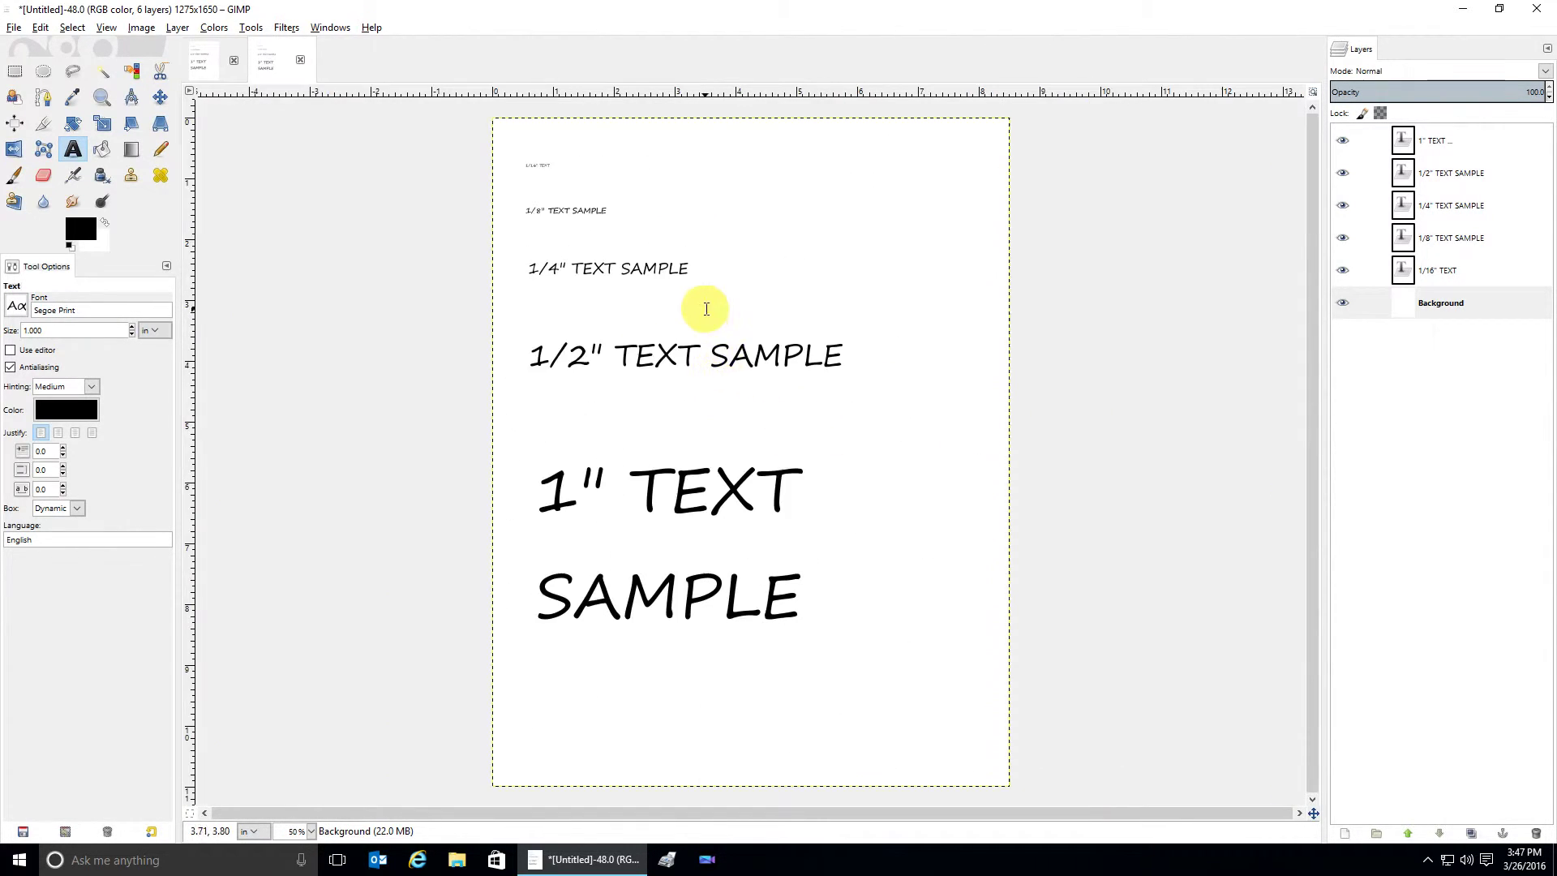
{"action": "scroll", "coordinate": [706, 324], "scroll_direction": "down", "scroll_amount": 2}
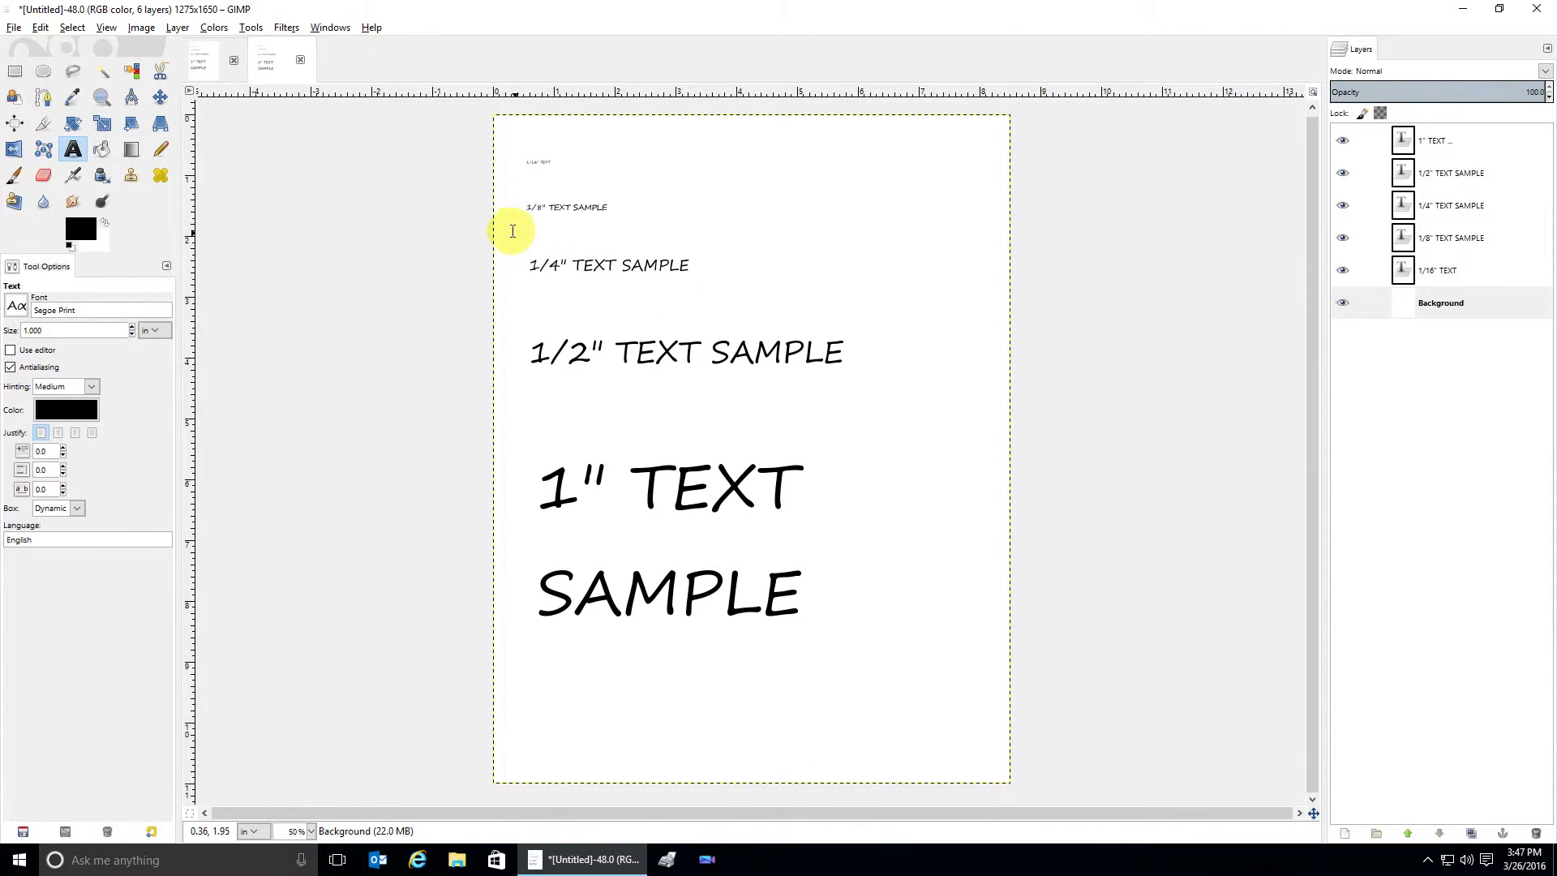
- Create an 8.5 × 11 inch page with 300 ppi resolution, 2550 × 3300 pixels
{"action": "left_click", "coordinate": [14, 26]}
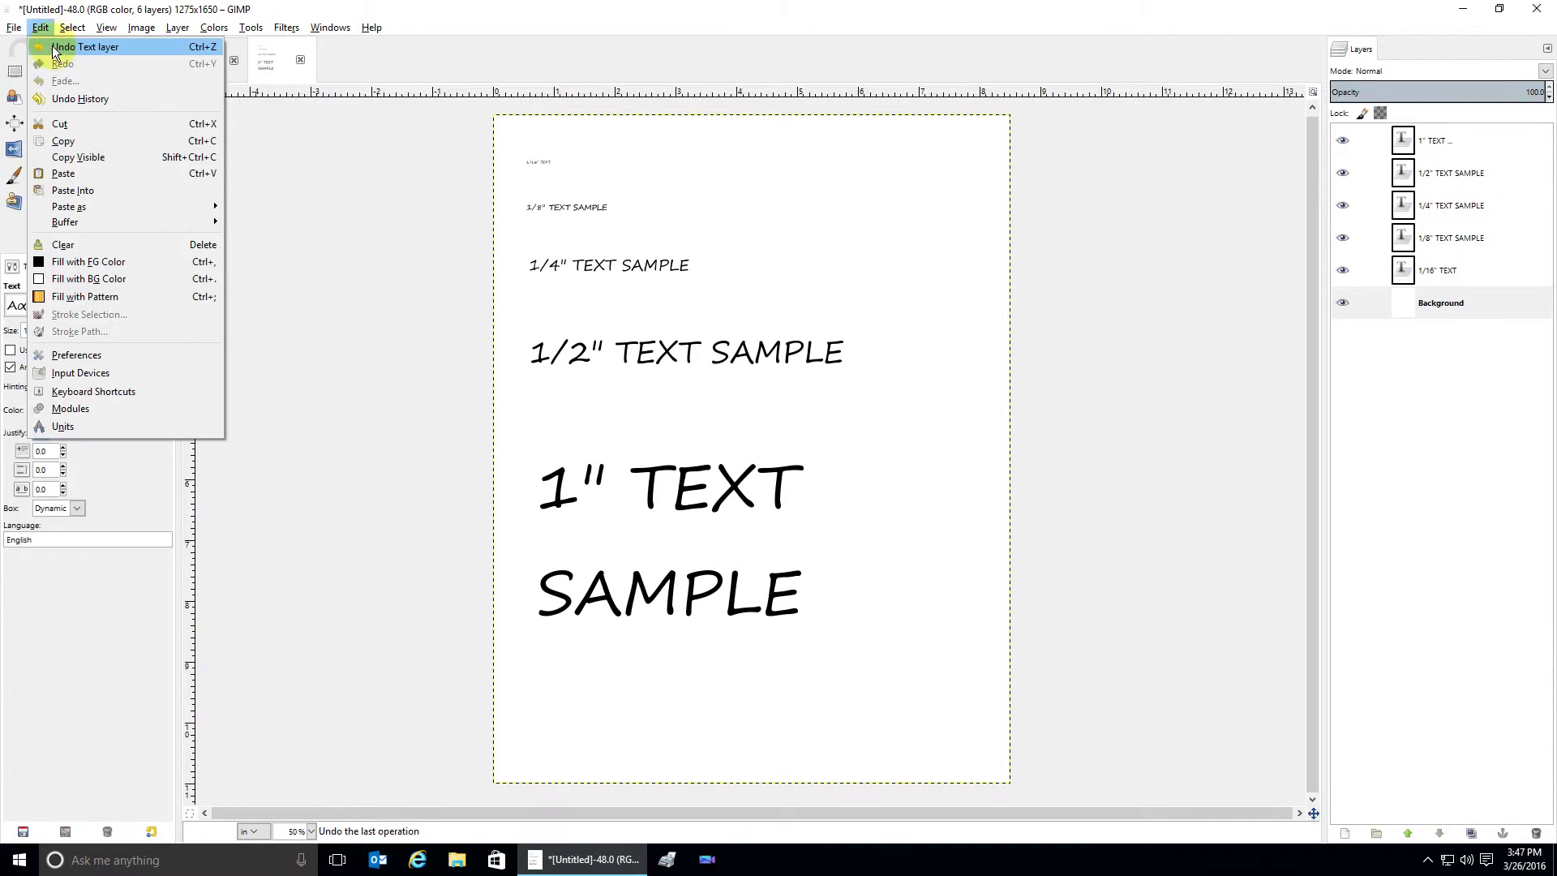
{"action": "left_click", "coordinate": [32, 42]}
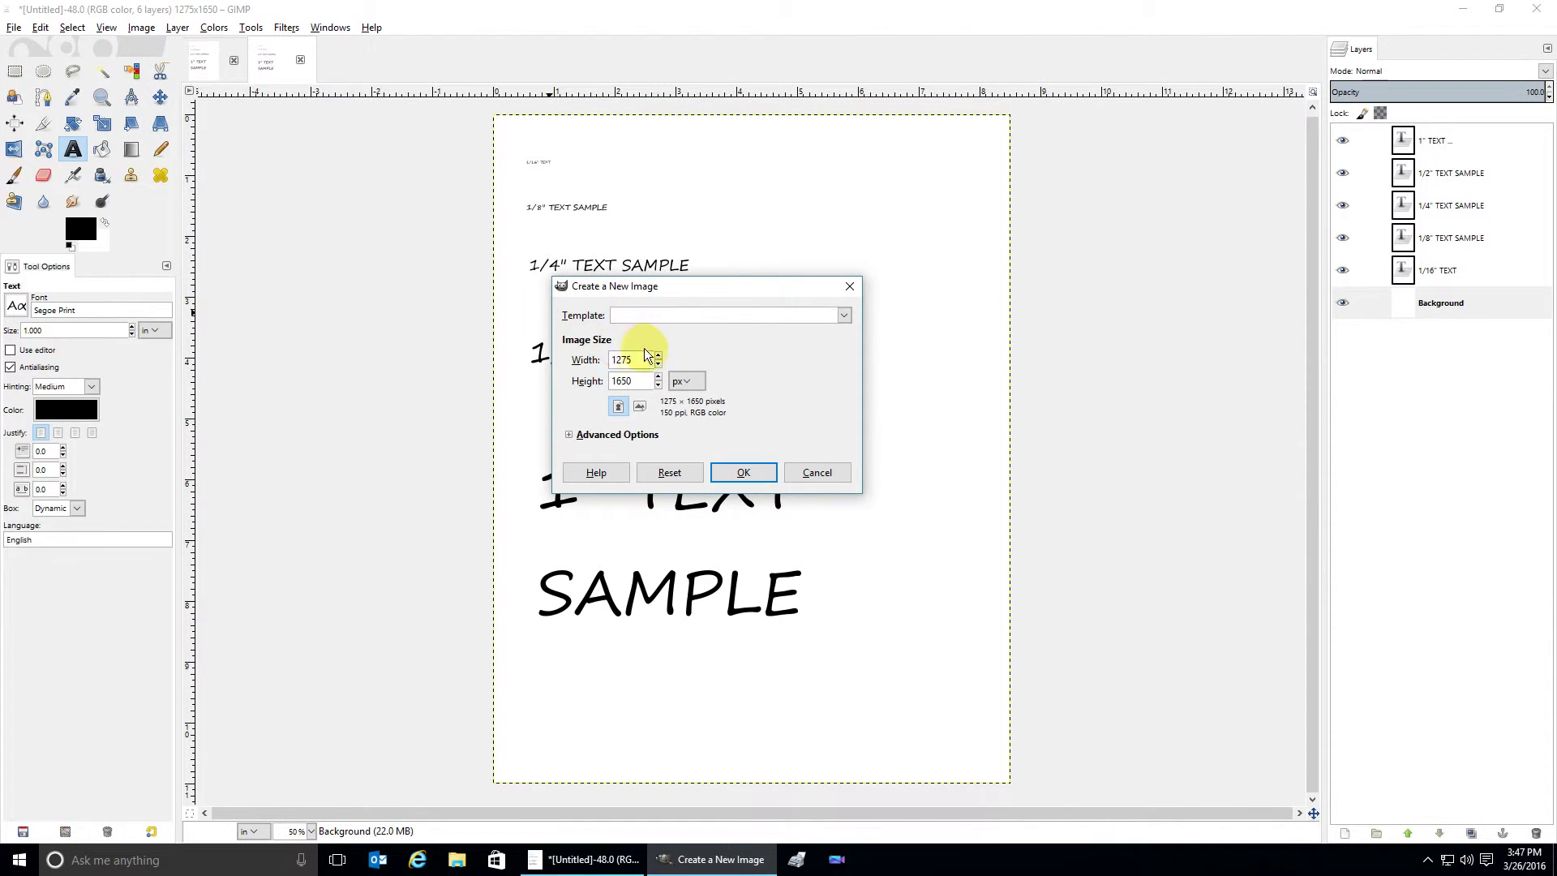
{"action": "left_click", "coordinate": [684, 380]}
{"action": "left_click", "coordinate": [685, 399]}
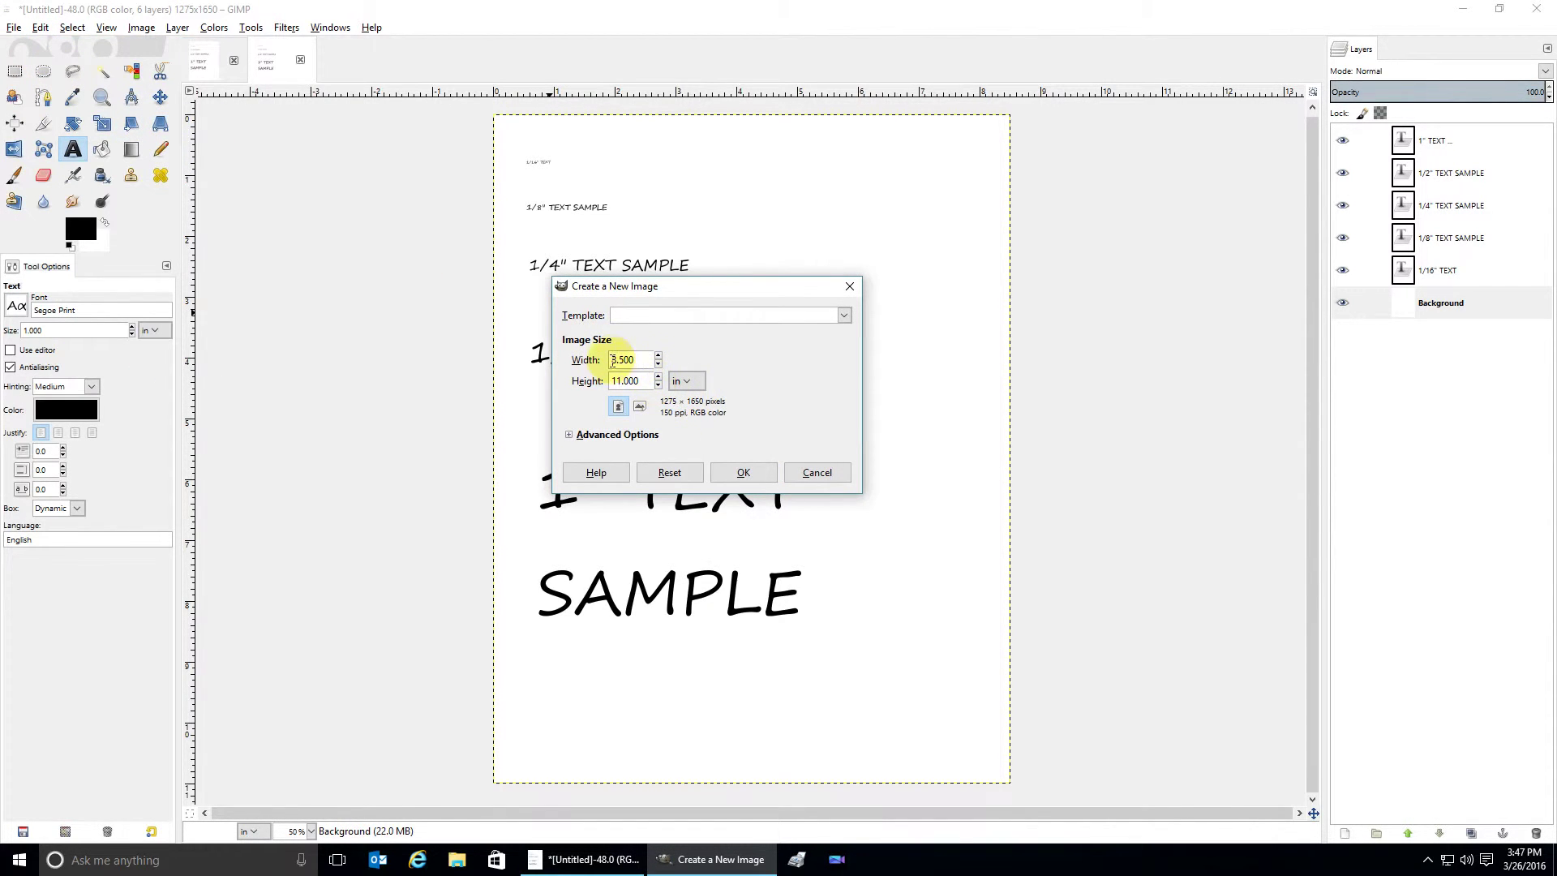
{"action": "left_click", "coordinate": [569, 435]}
{"action": "key", "text": "Tab"}
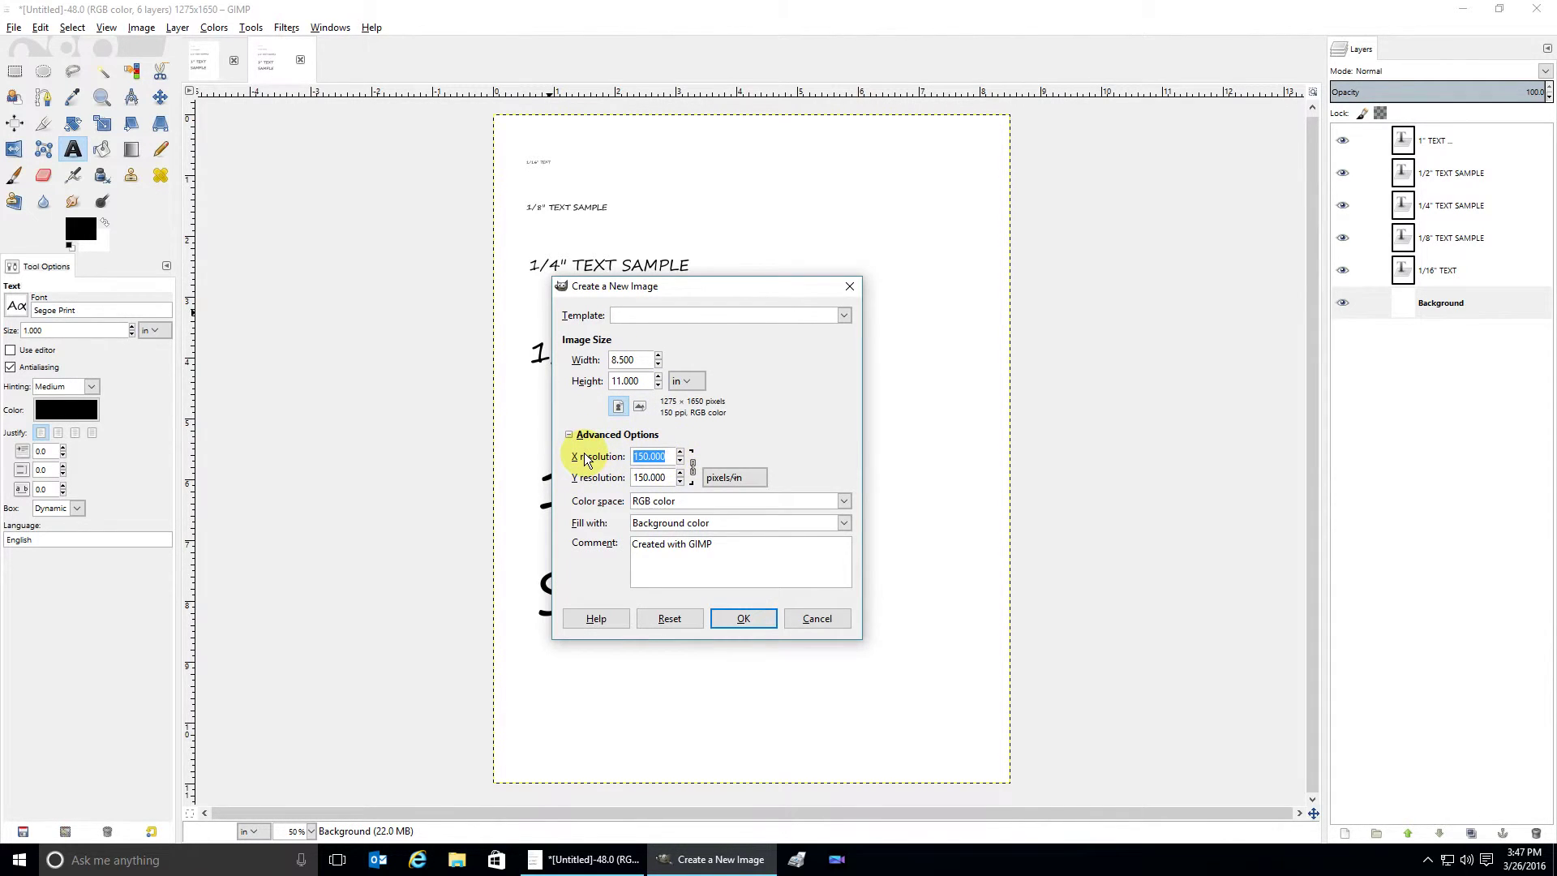
{"action": "type", "text": "300"}
{"action": "key", "text": "Tab"}
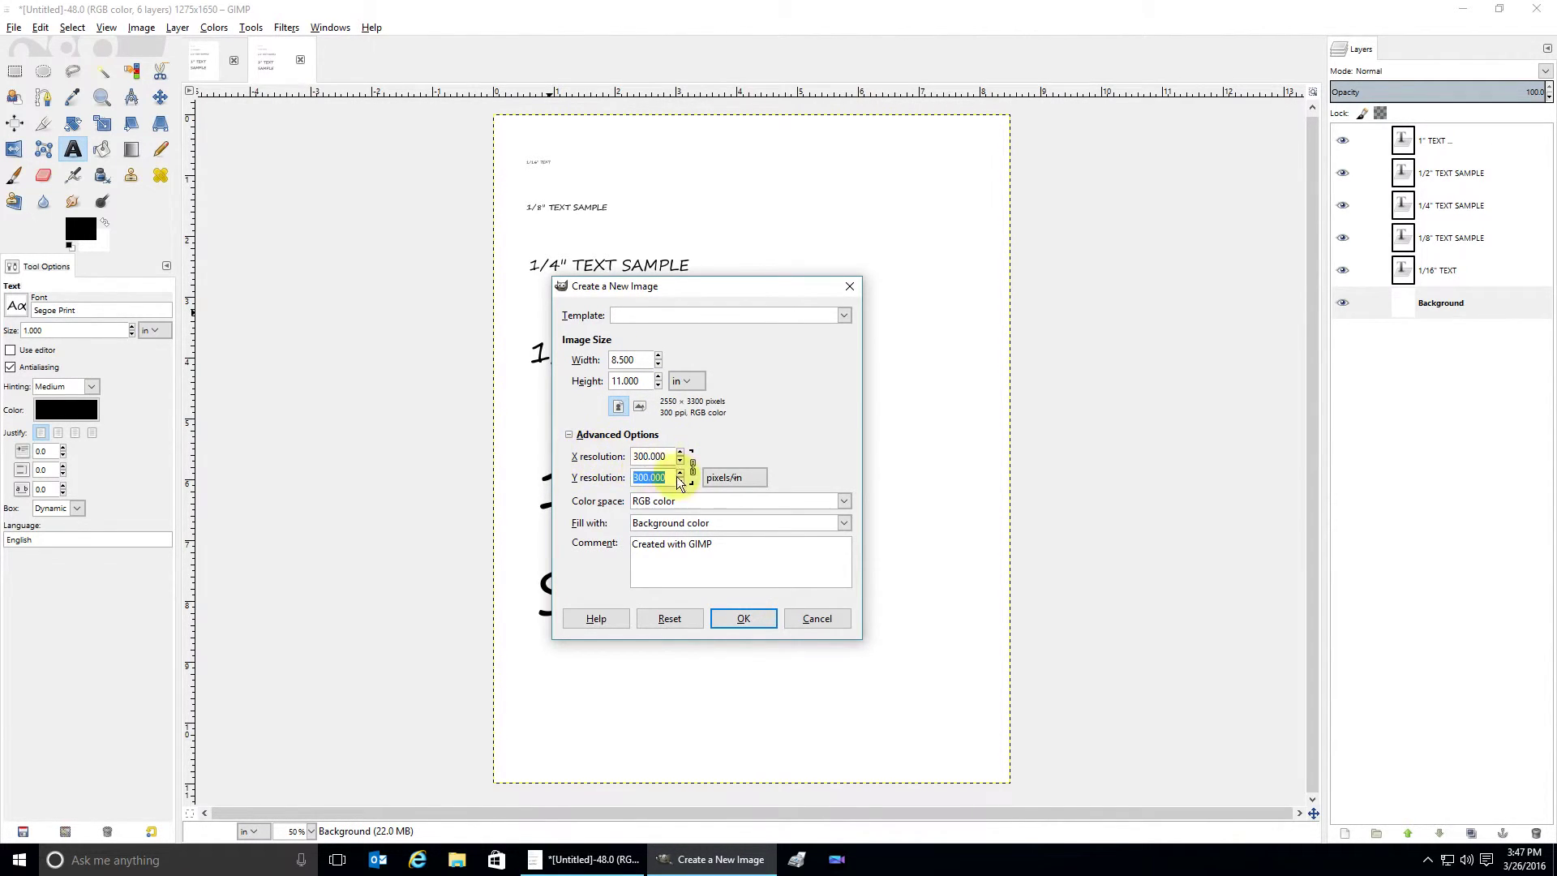
{"action": "left_click", "coordinate": [734, 618]}
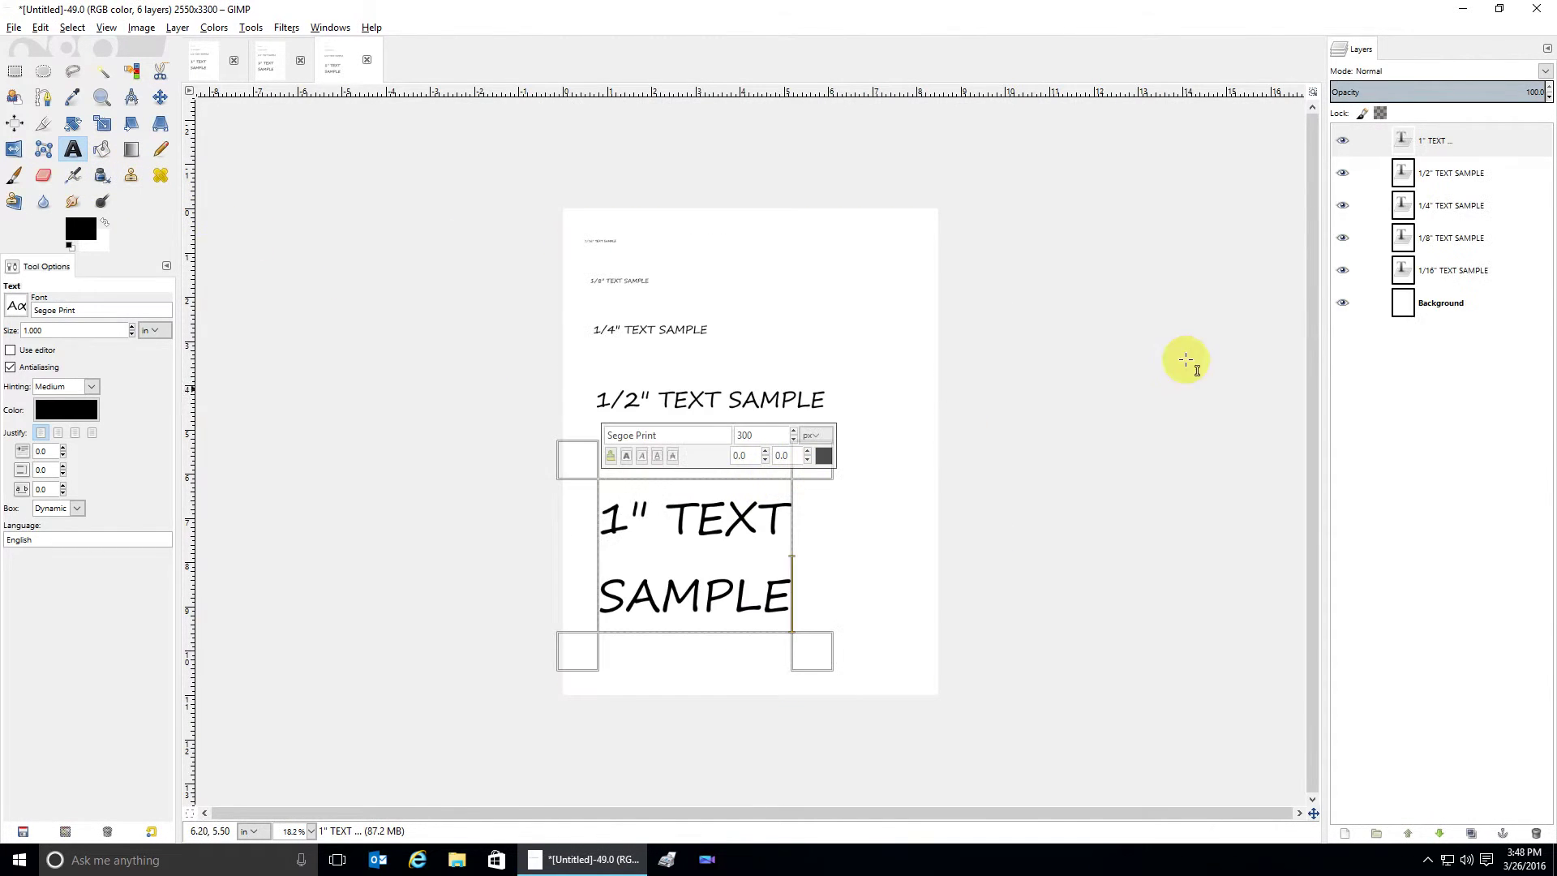
- Commit the text on the 300 ppi page, then zoom in on the 1/16" sample and back out
{"action": "left_click", "coordinate": [1458, 309]}
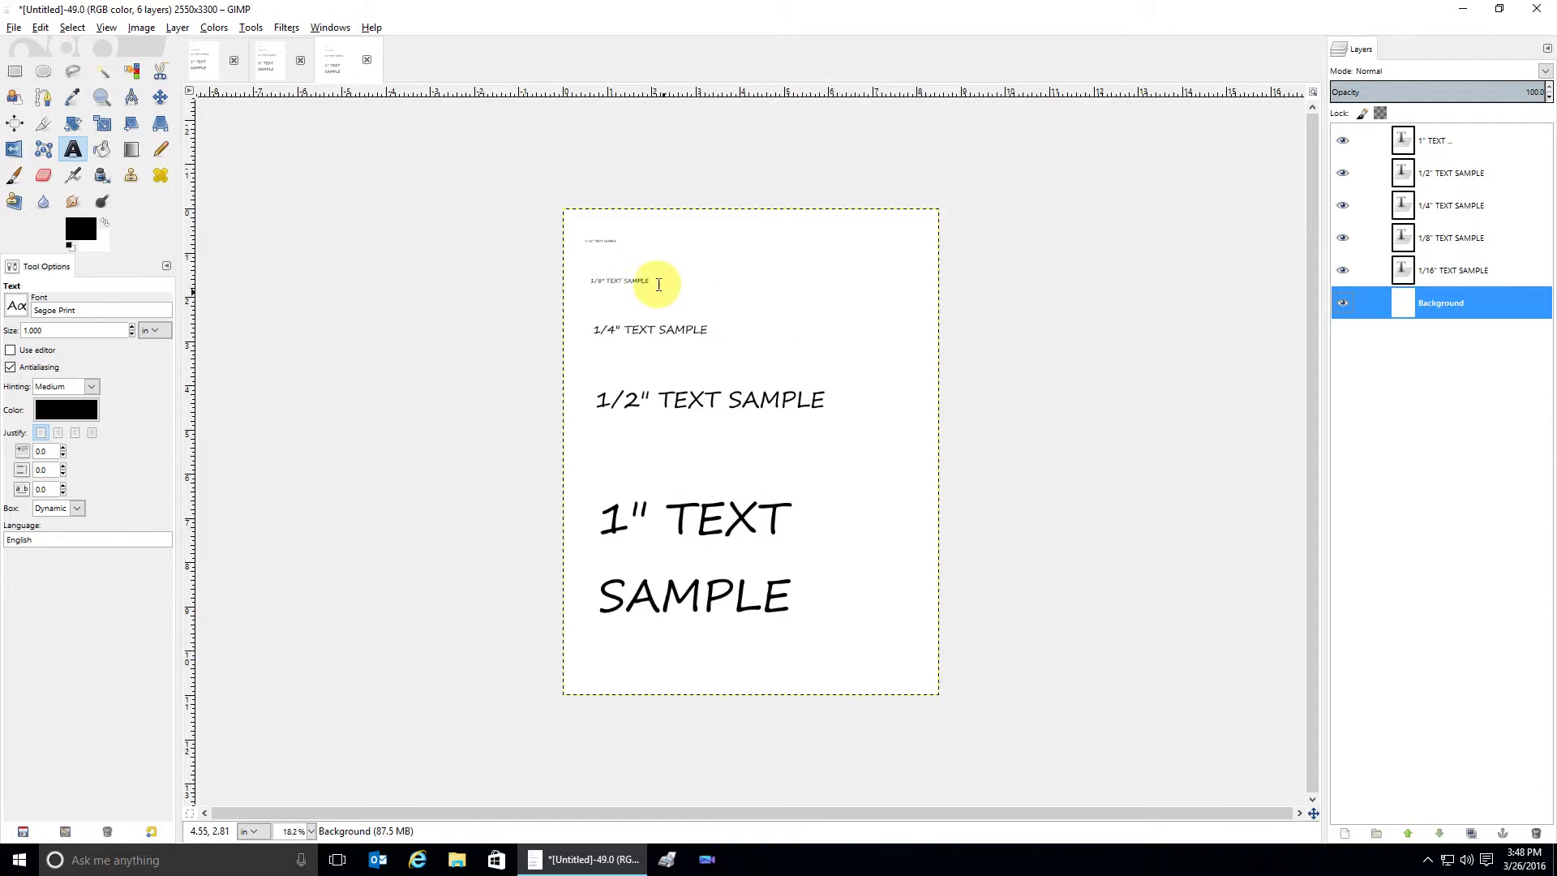
{"action": "scroll", "coordinate": [592, 236], "scroll_direction": "up", "scroll_amount": 3}
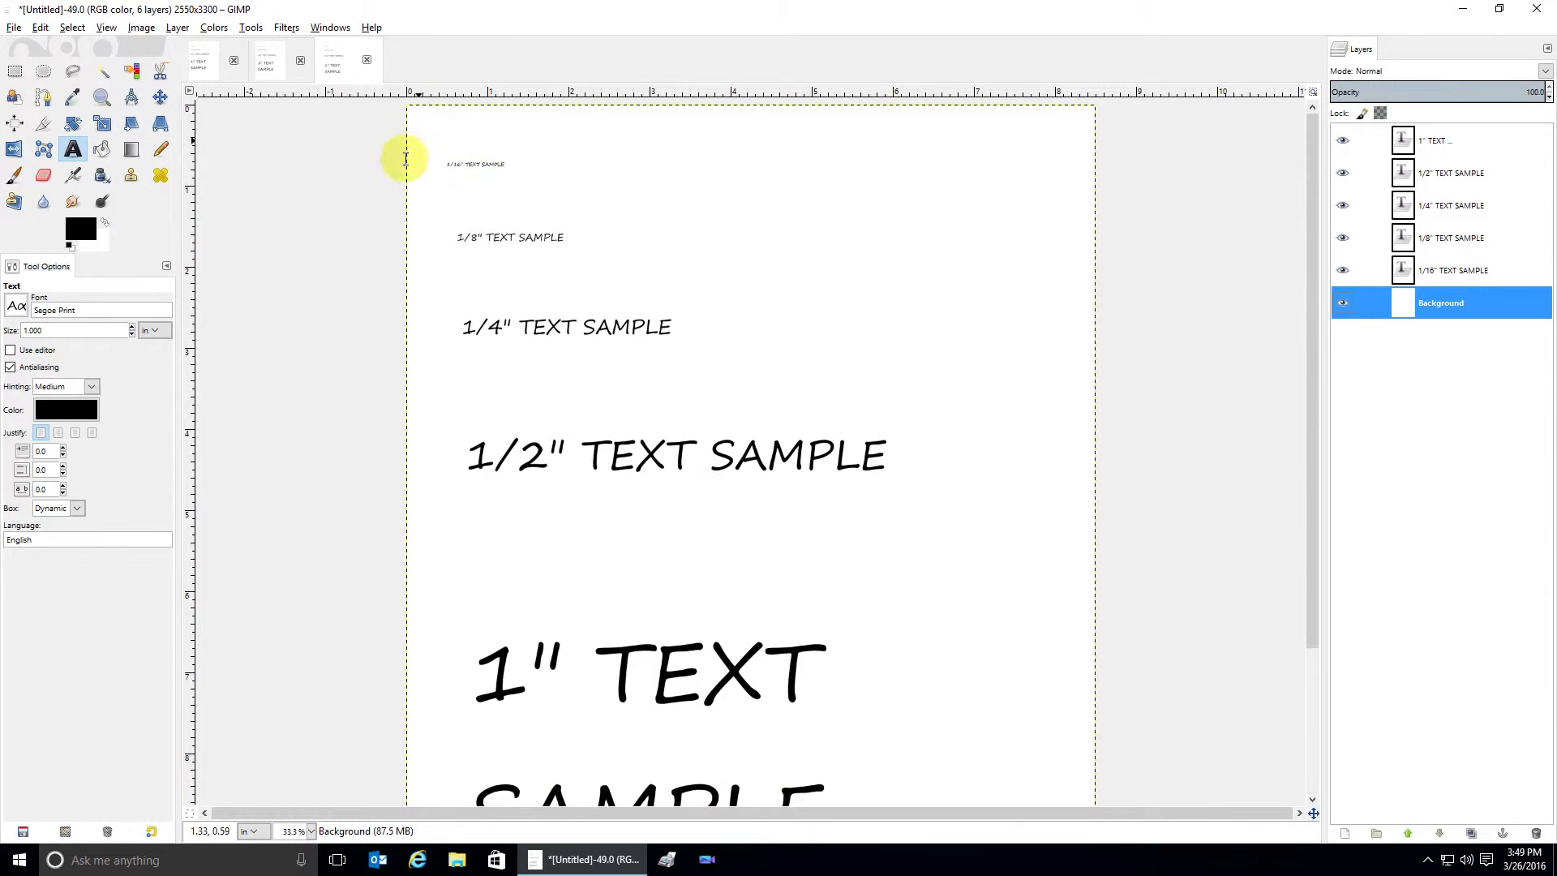
{"action": "scroll", "coordinate": [243, 156], "scroll_direction": "up", "scroll_amount": 3}
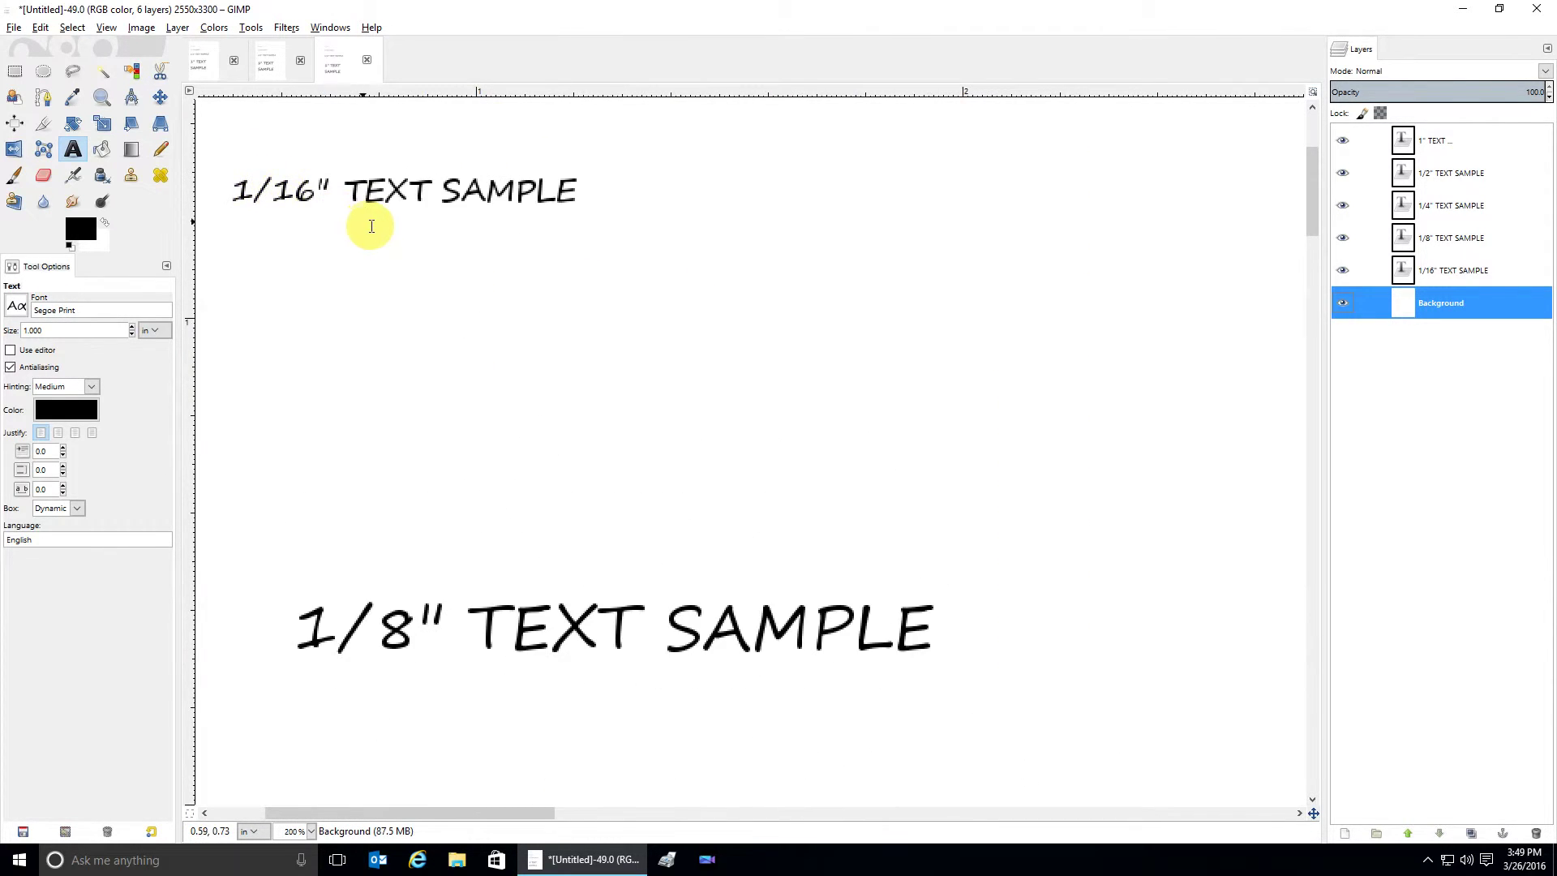
{"action": "scroll", "coordinate": [442, 243], "scroll_direction": "up", "scroll_amount": 2}
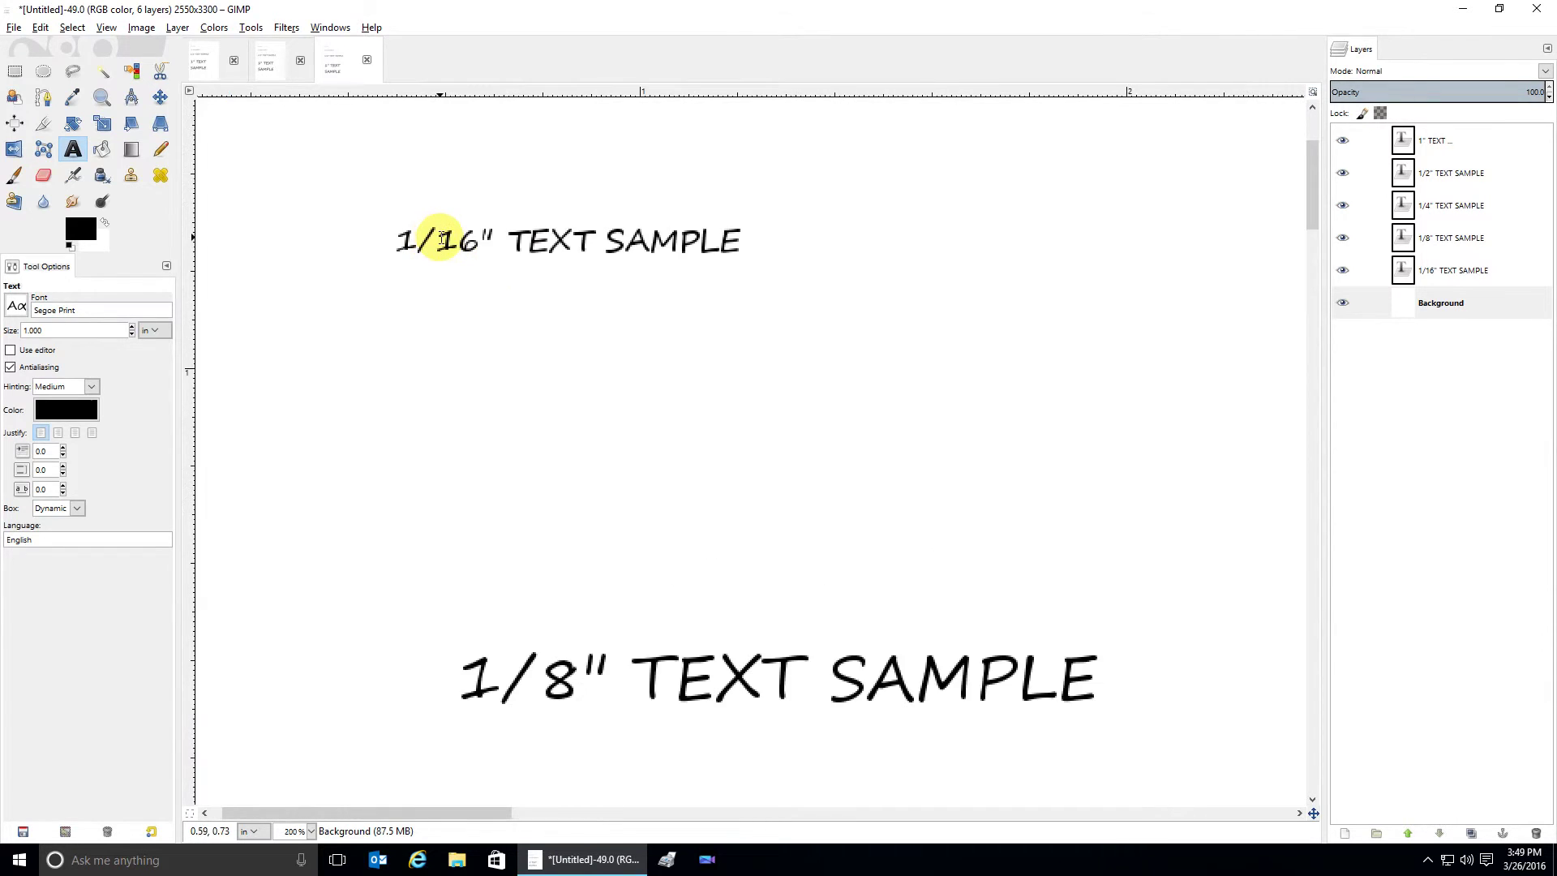
{"action": "scroll", "coordinate": [459, 260], "scroll_direction": "down", "scroll_amount": 3}
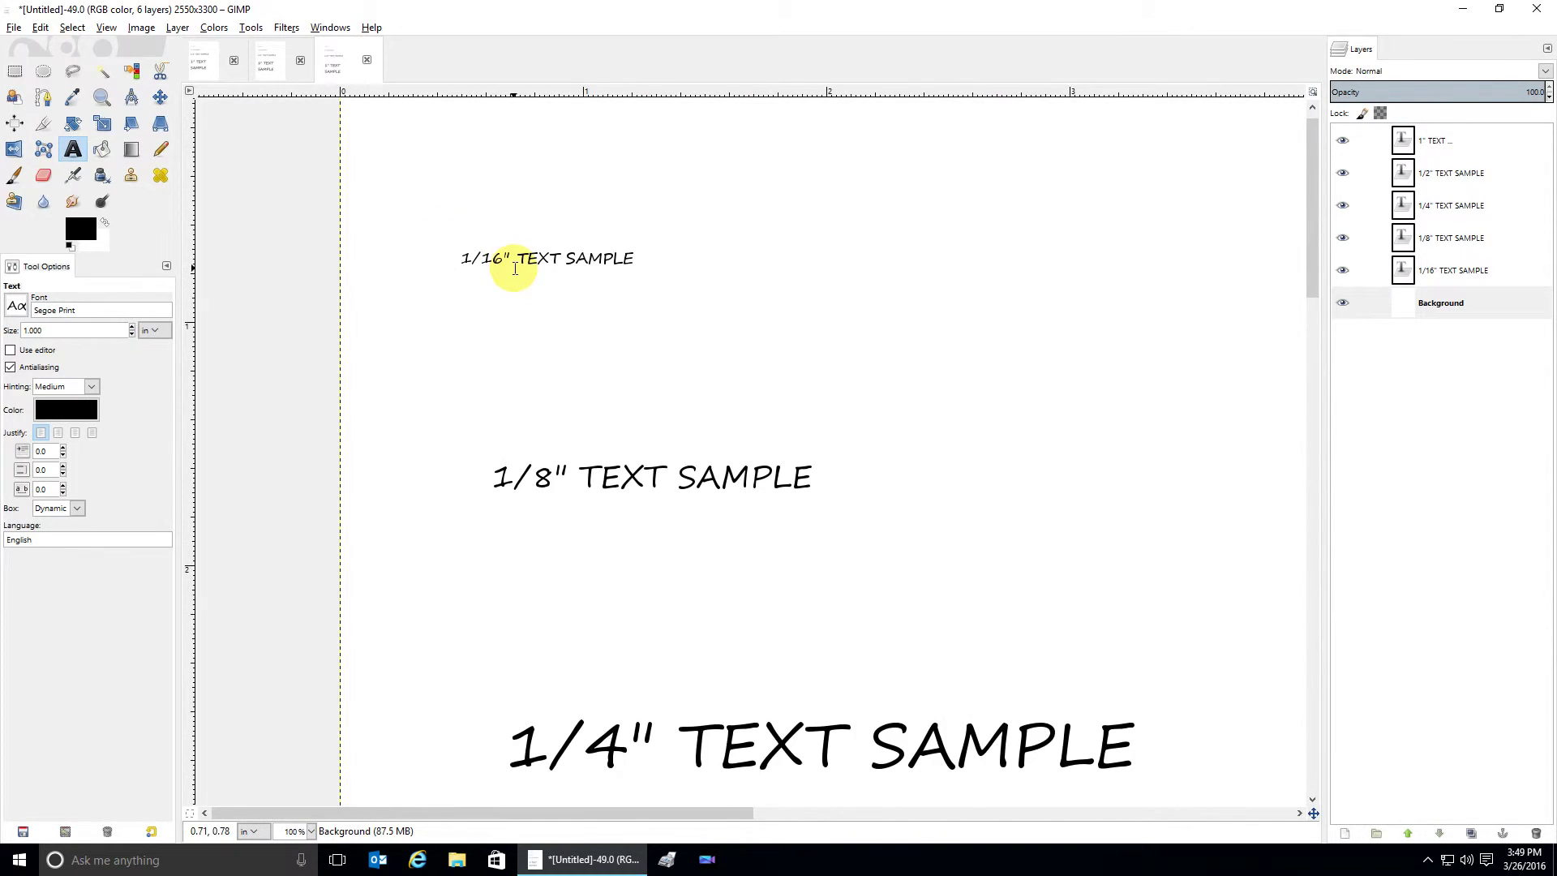
{"action": "scroll", "coordinate": [514, 266], "scroll_direction": "down", "scroll_amount": 2}
{"action": "scroll", "coordinate": [403, 257], "scroll_direction": "down", "scroll_amount": 1}
{"action": "scroll", "coordinate": [409, 257], "scroll_direction": "up", "scroll_amount": 1}
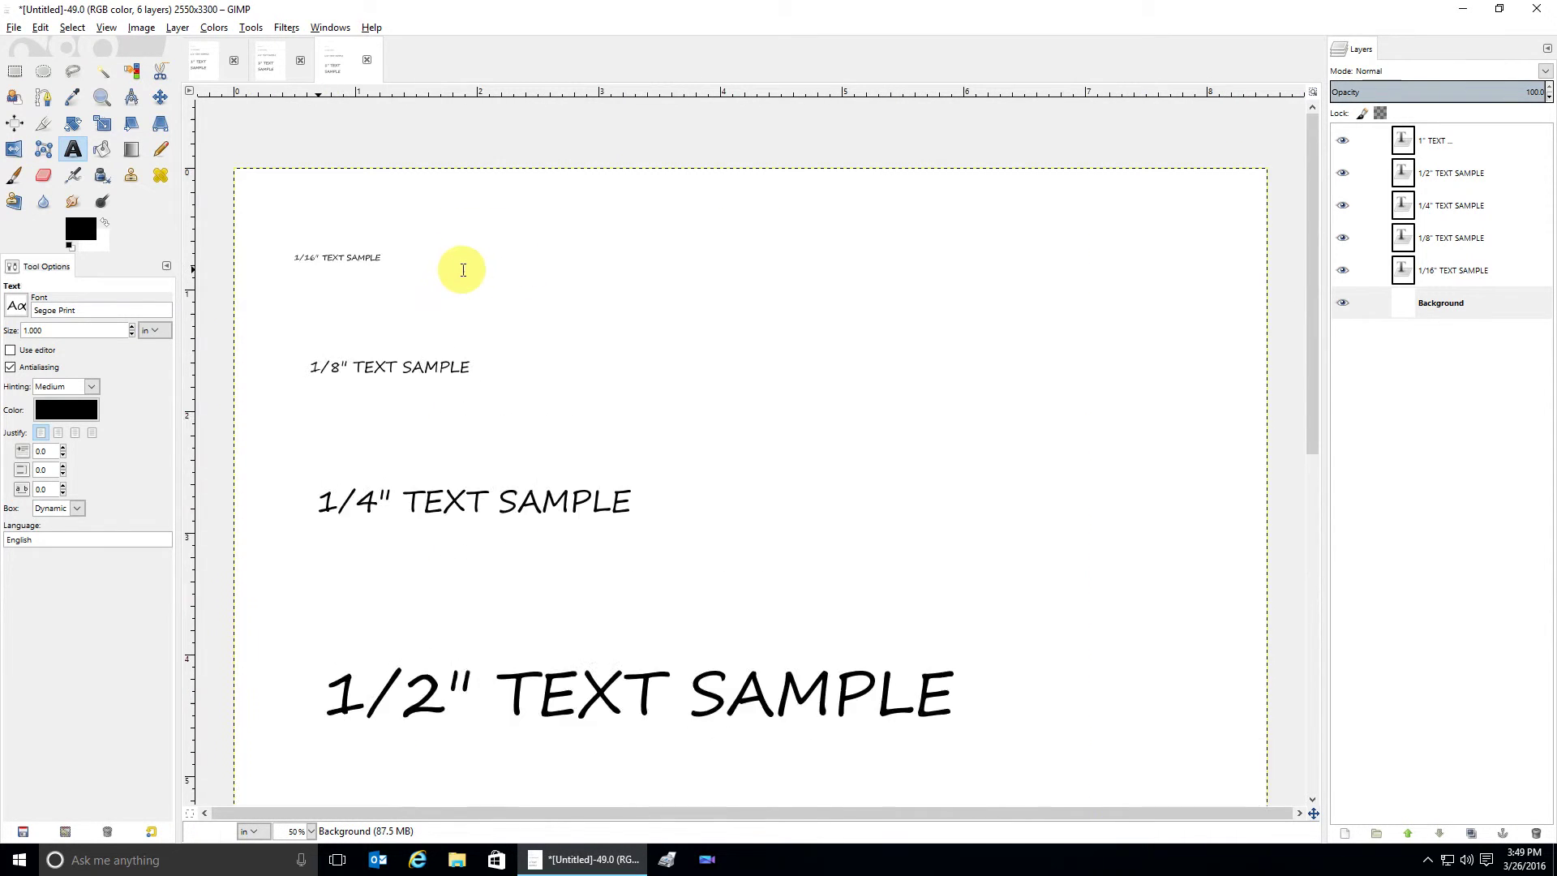
{"action": "scroll", "coordinate": [405, 259], "scroll_direction": "up", "scroll_amount": 1}
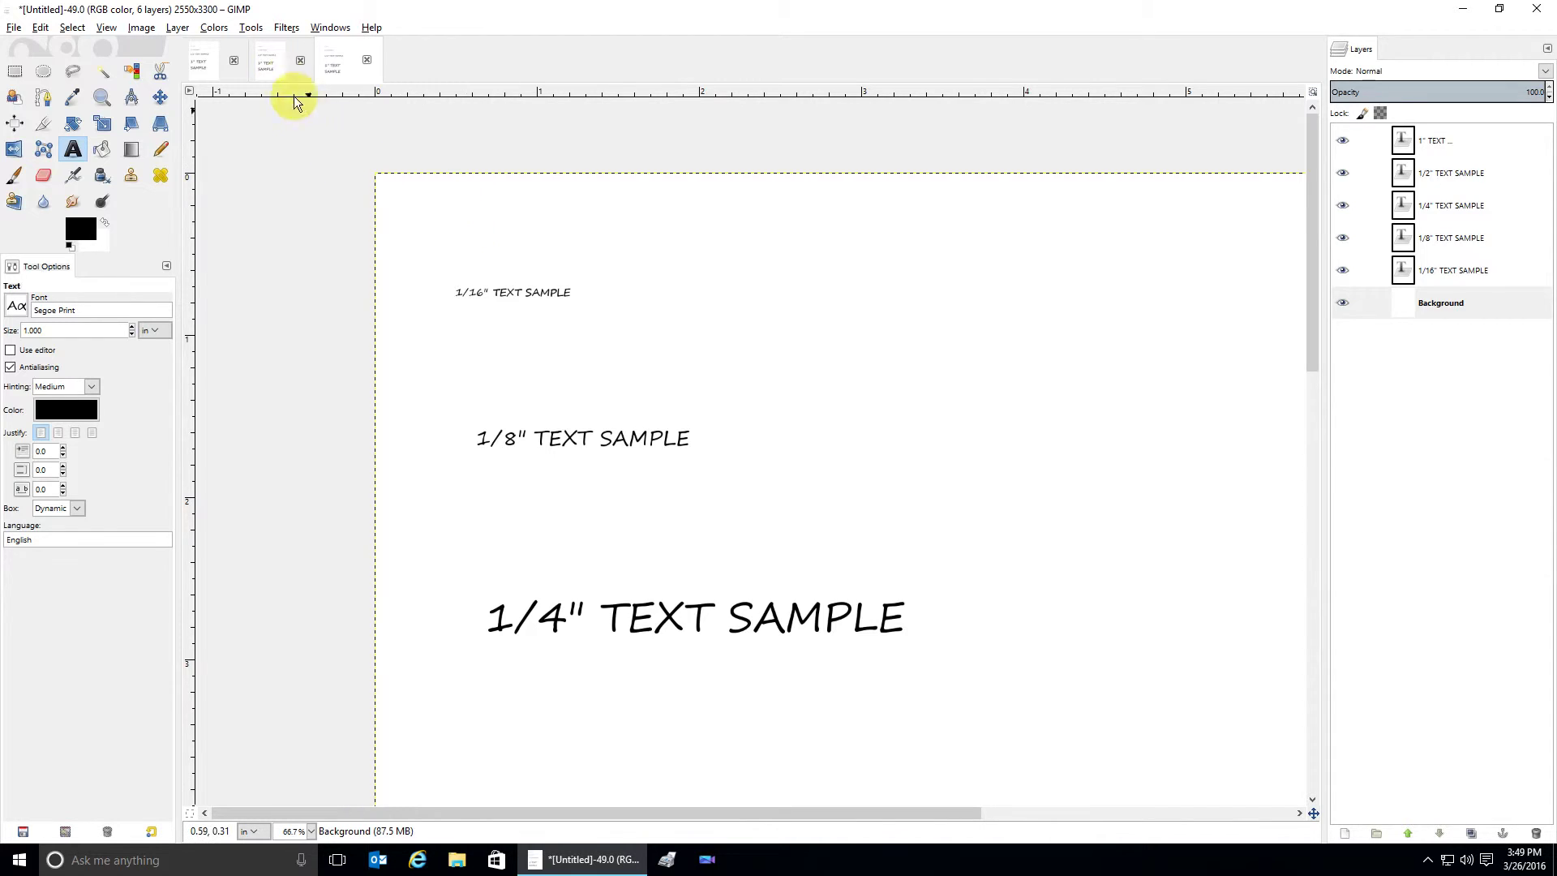
- Complete the 150 ppi page's 1/16" line as 'TEXT SAMPLE', then view the 72 ppi page's top-left corner
{"action": "left_click", "coordinate": [270, 61]}
{"action": "scroll", "coordinate": [514, 152], "scroll_direction": "up", "scroll_amount": 2}
{"action": "scroll", "coordinate": [514, 152], "scroll_direction": "up", "scroll_amount": 3}
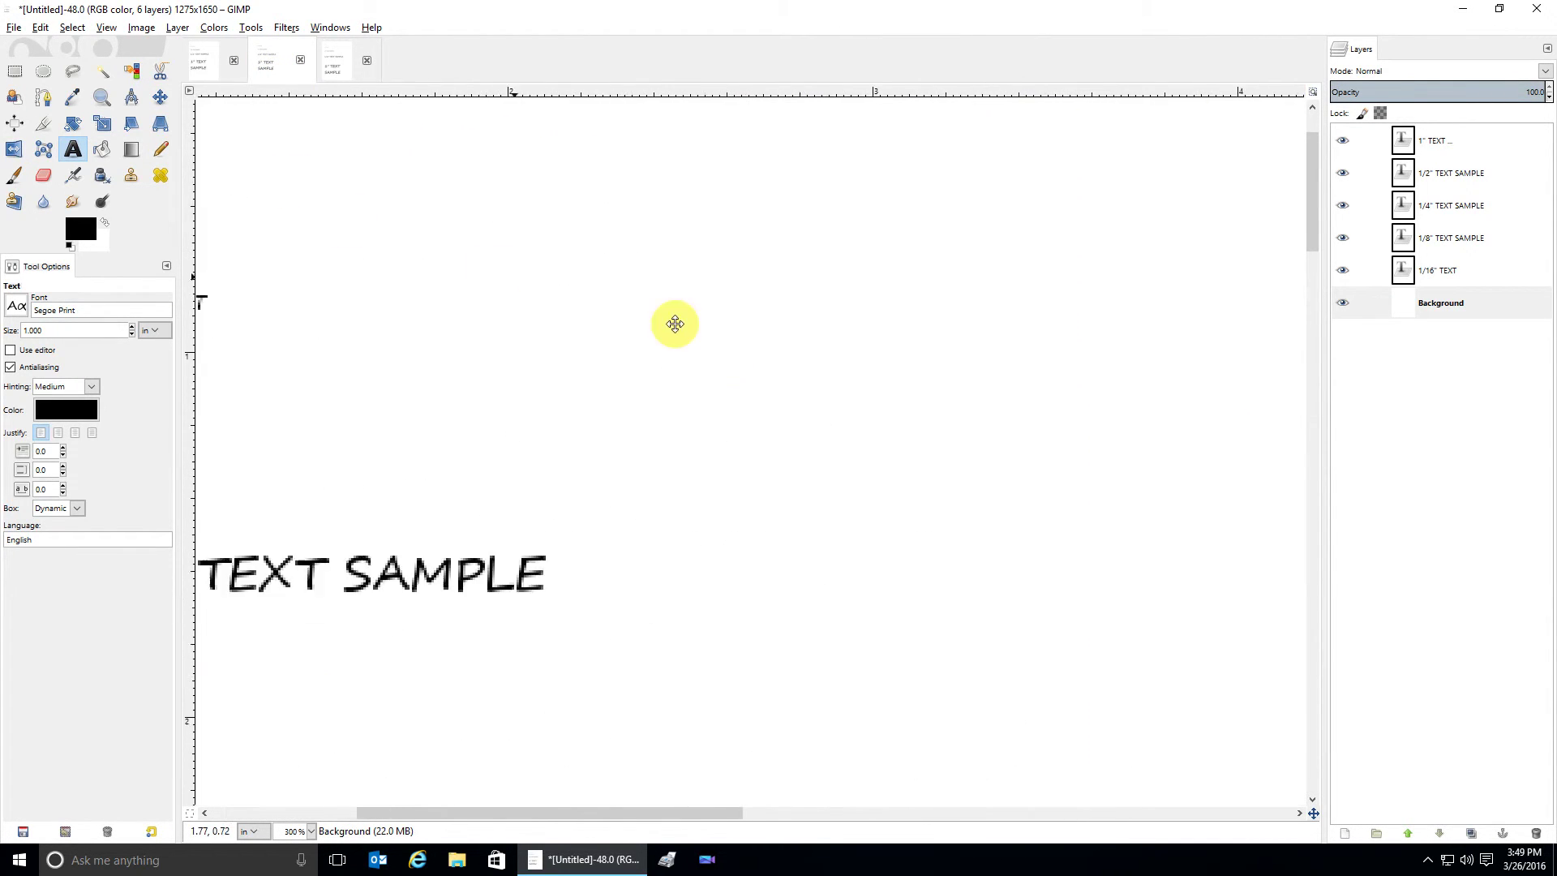
{"action": "left_click", "coordinate": [599, 404]}
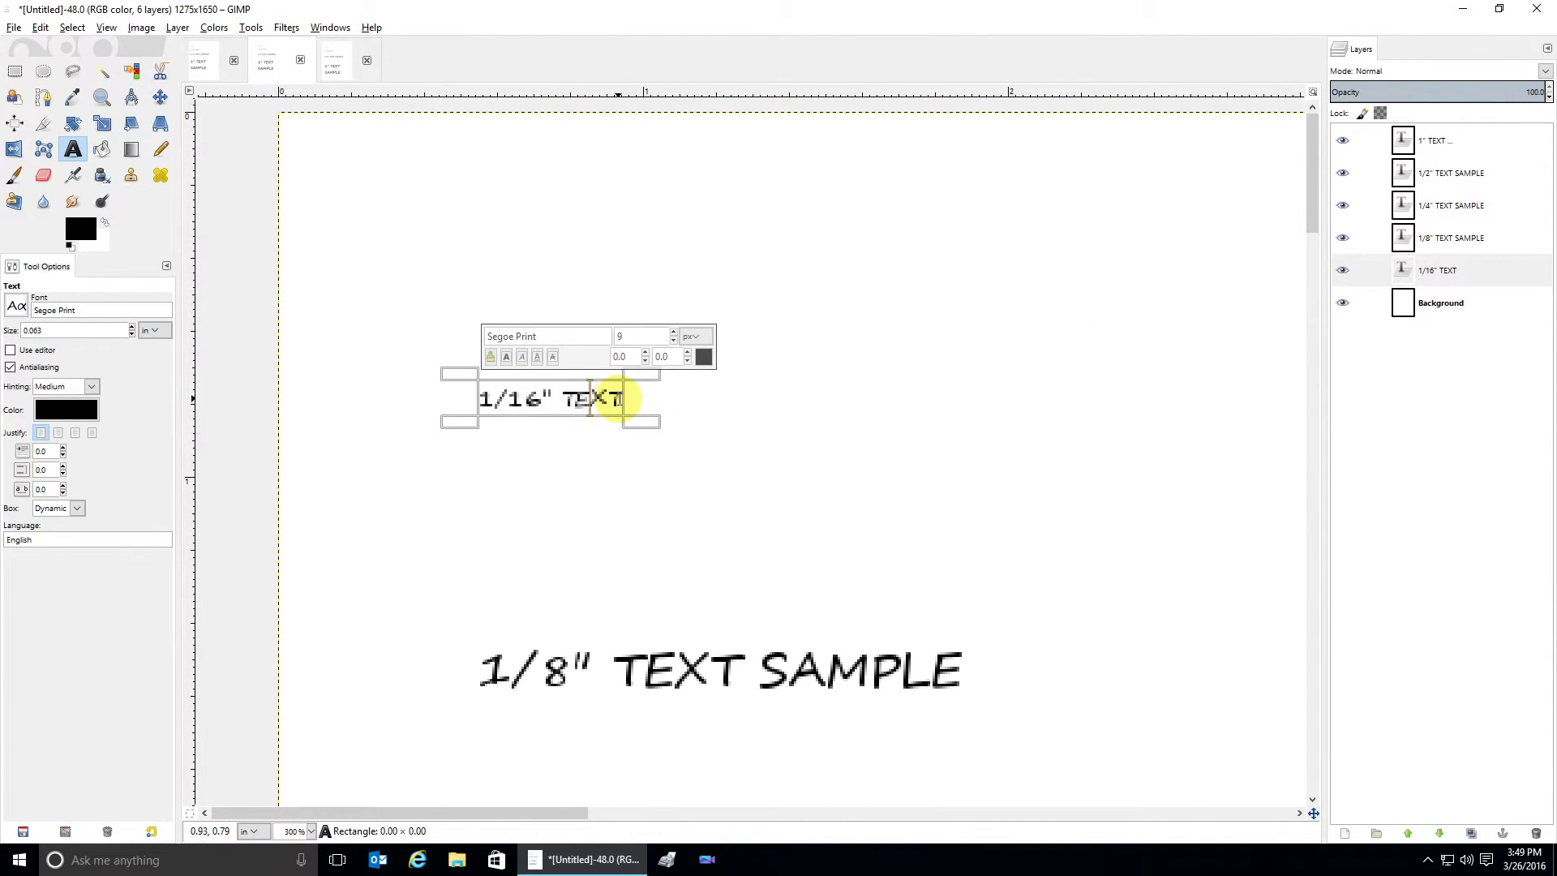
{"action": "type", "text": "SAMPLE"}
{"action": "left_click", "coordinate": [1433, 303]}
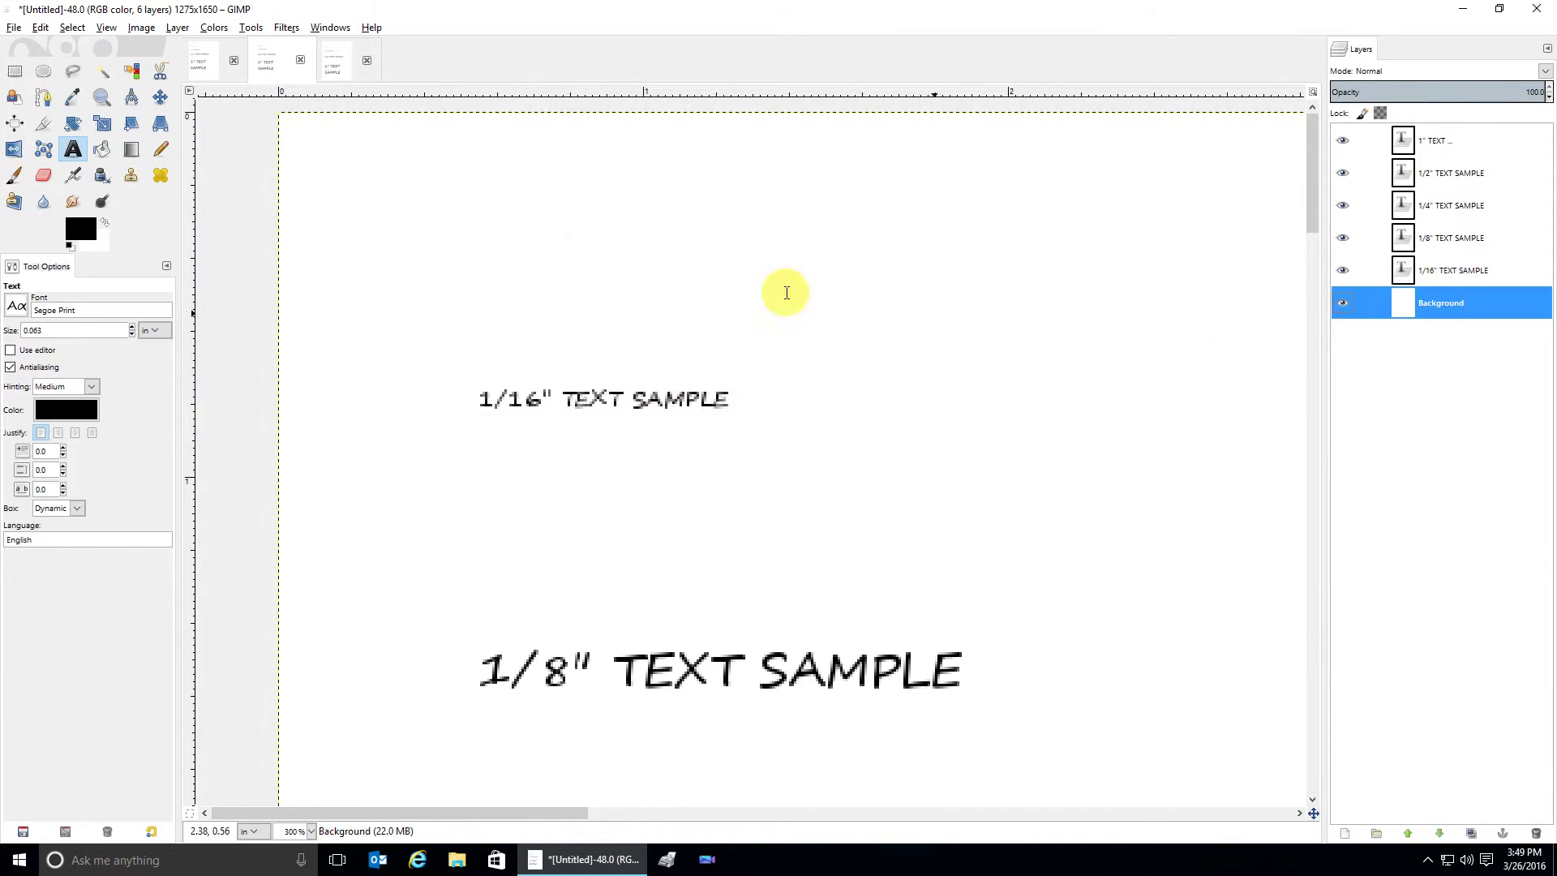
{"action": "left_click", "coordinate": [203, 70]}
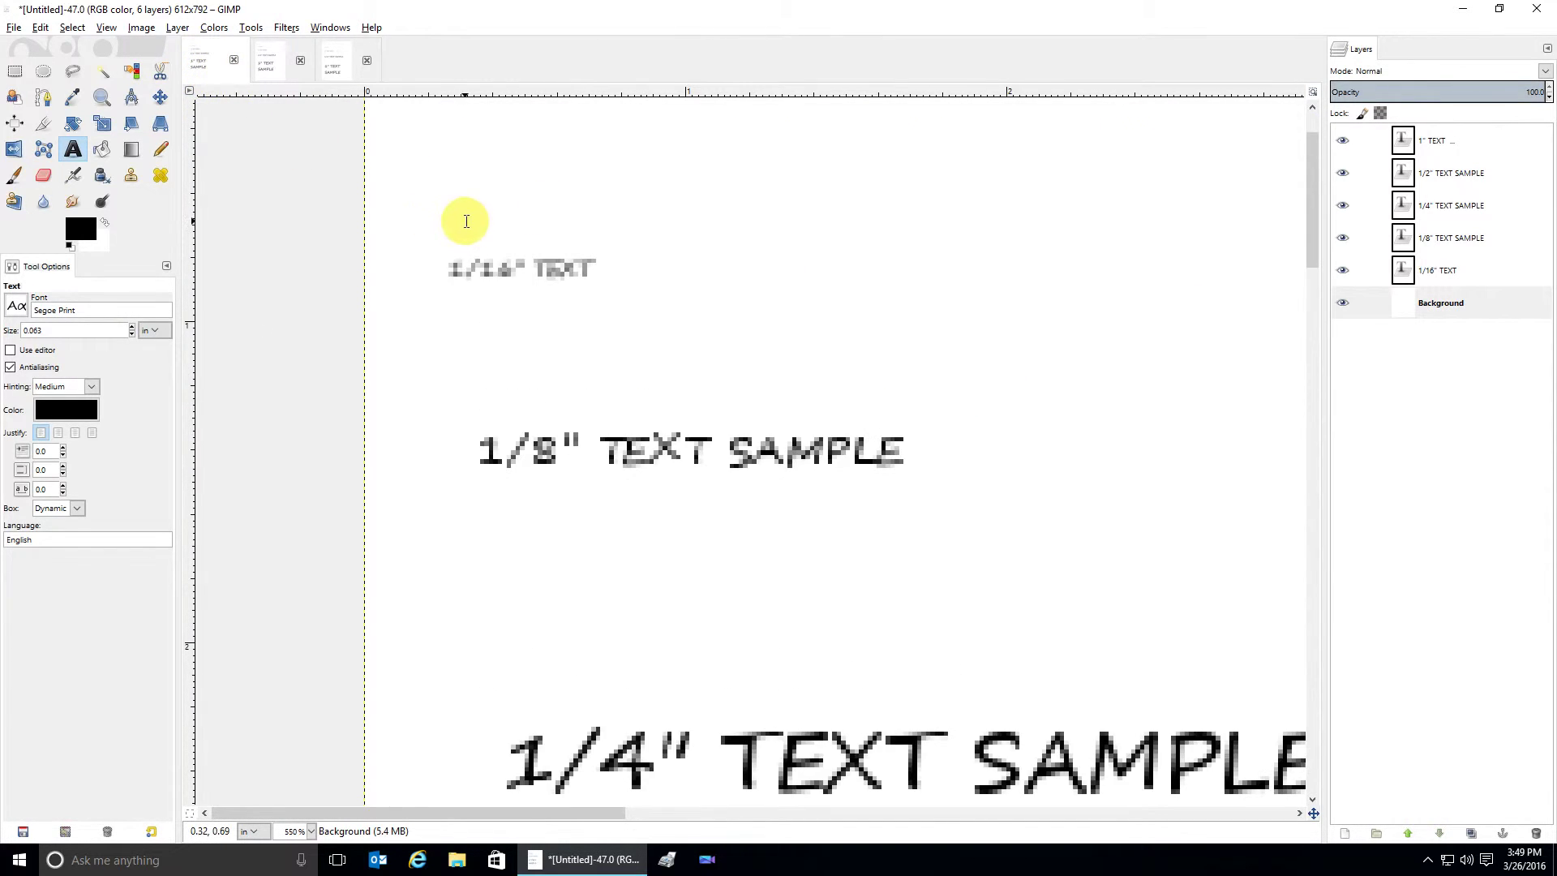
{"action": "left_click_drag", "start_coordinate": [466, 221], "coordinate": [559, 399]}
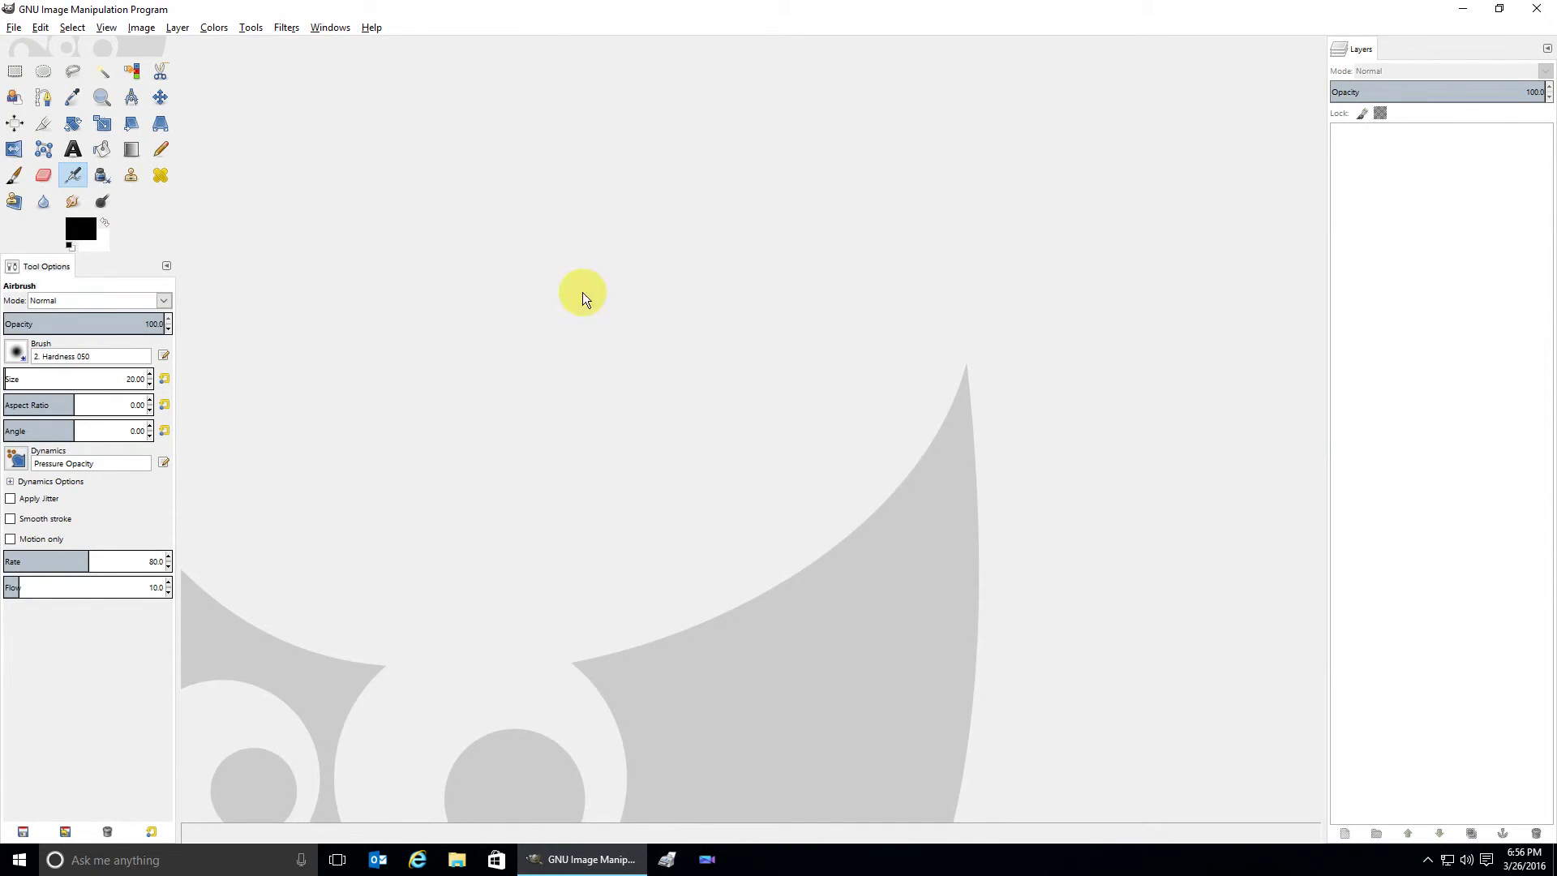
- Create a new blank image sized 1920 × 1080 pixels
{"action": "left_click", "coordinate": [13, 28]}
{"action": "left_click", "coordinate": [26, 45]}
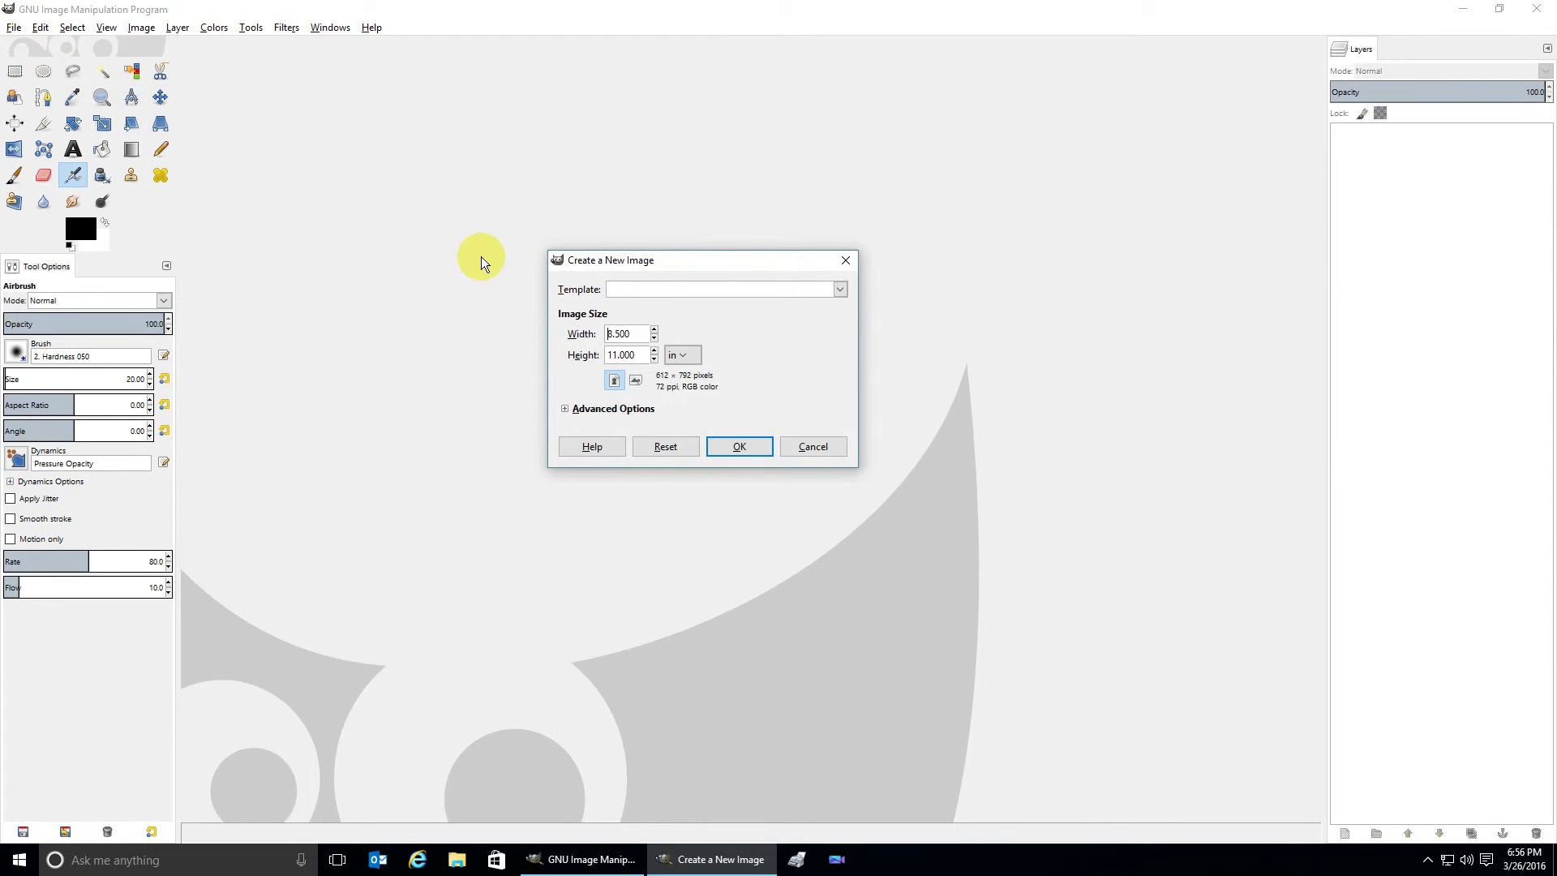
{"action": "left_click", "coordinate": [692, 356]}
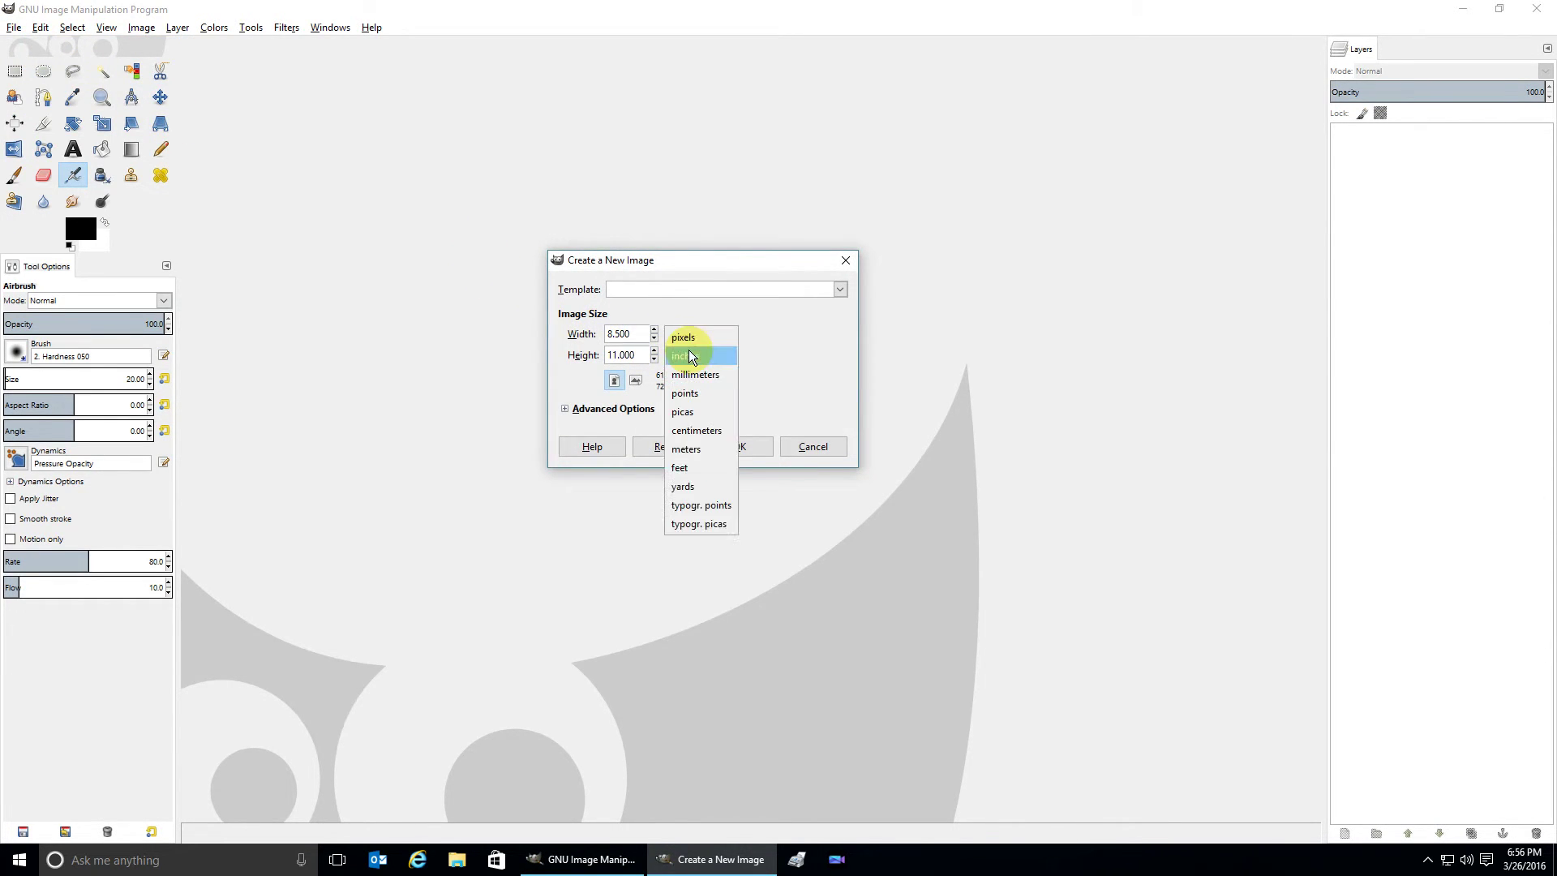
{"action": "left_click", "coordinate": [691, 335]}
{"action": "double_click", "coordinate": [629, 333]}
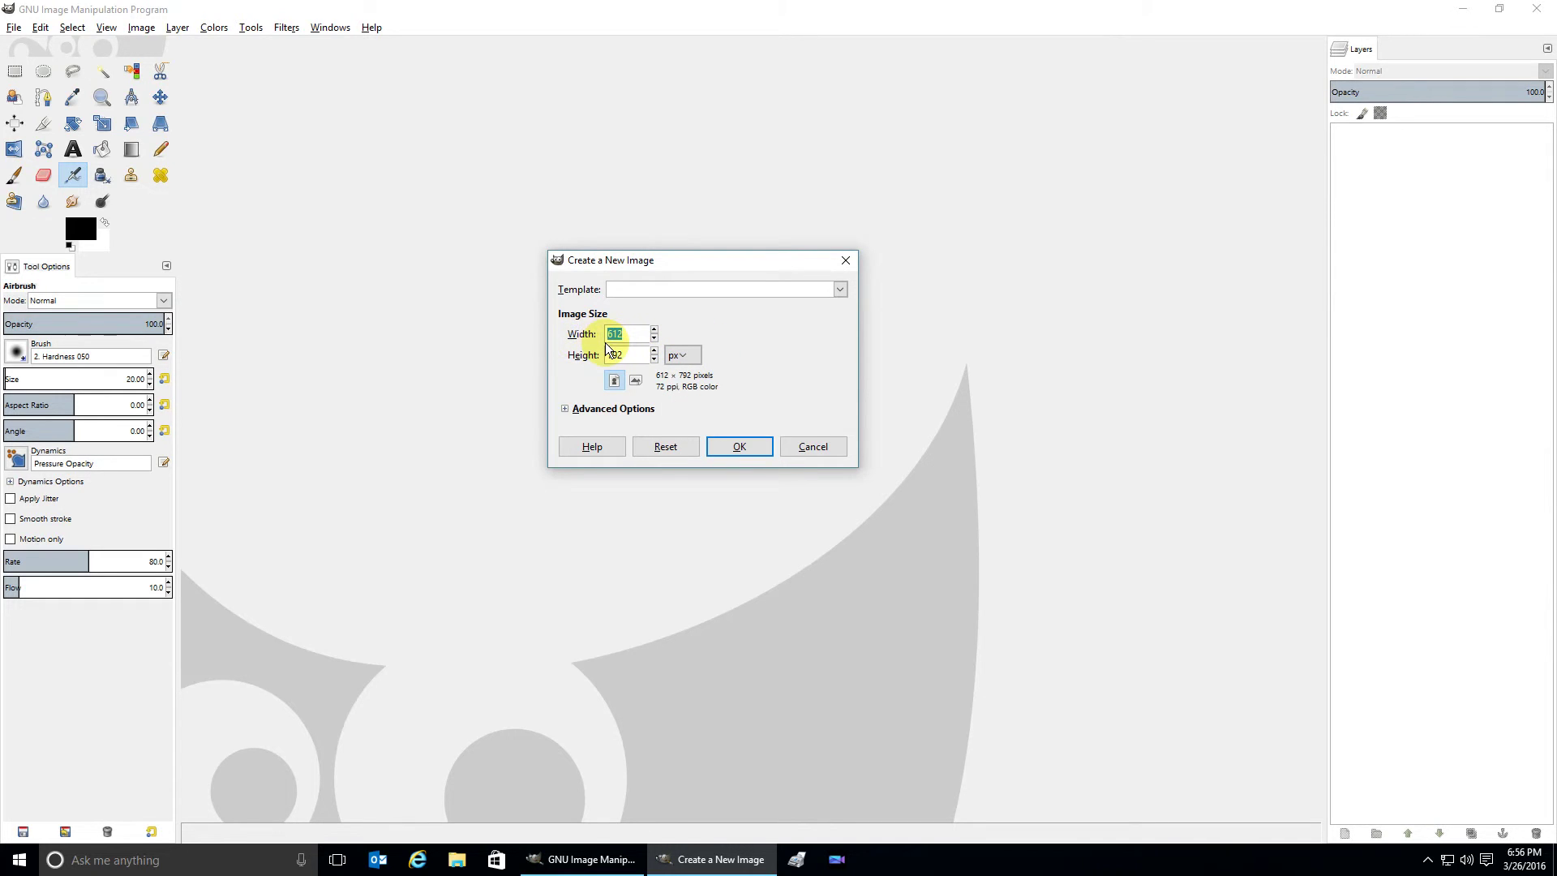
{"action": "type", "text": "1920"}
{"action": "left_click", "coordinate": [737, 445]}
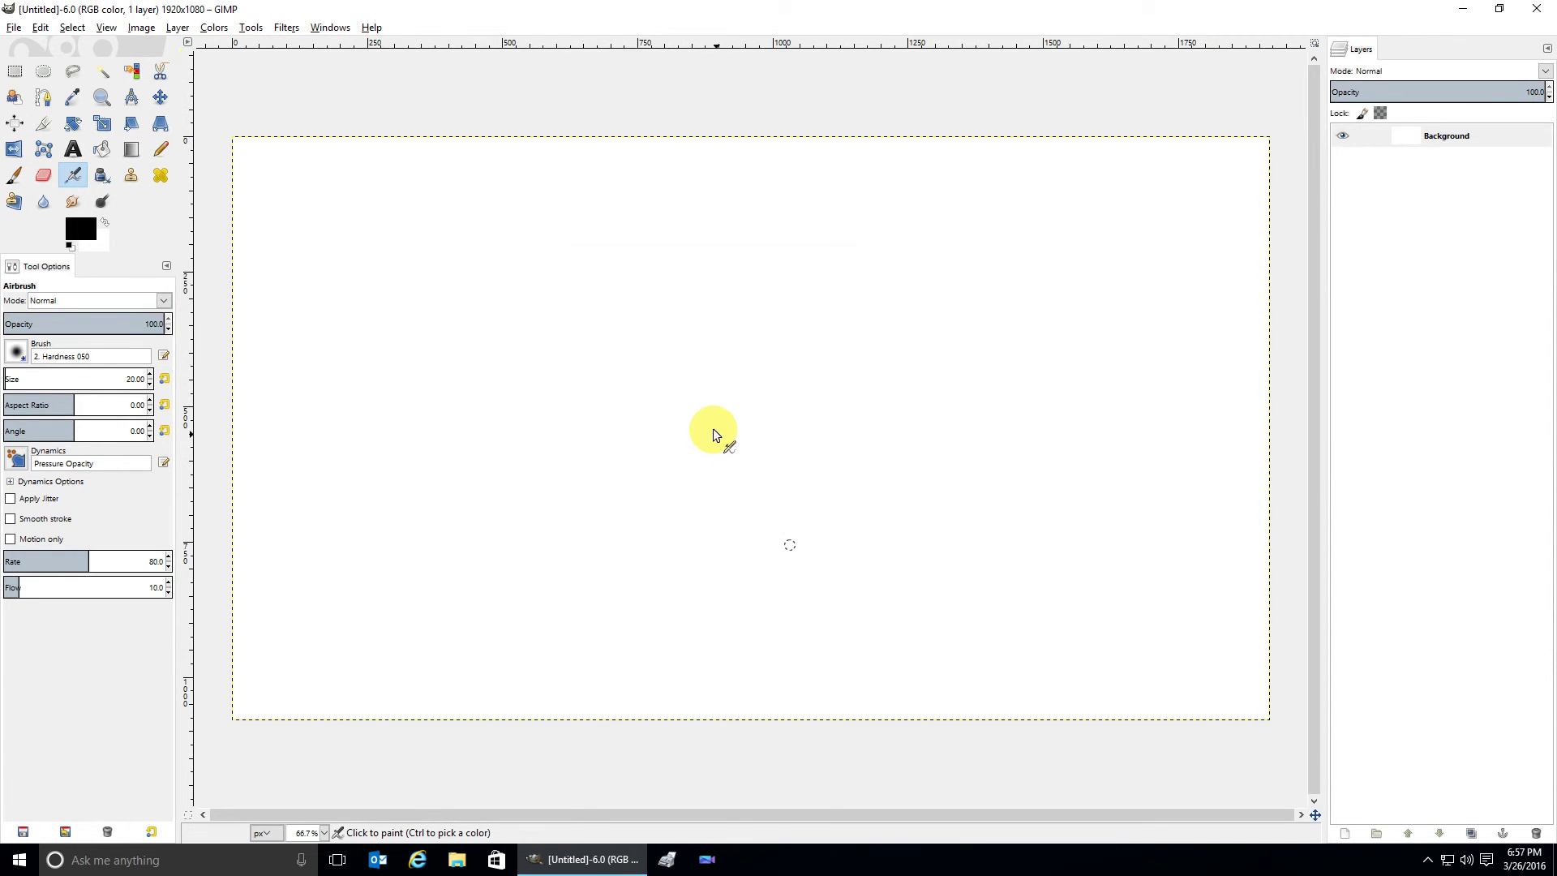
- Create a new 8.5 × 11 inch page at 300 ppi (2550 × 3300 px) and zoom in slightly
{"action": "left_click", "coordinate": [13, 26]}
{"action": "left_click", "coordinate": [32, 46]}
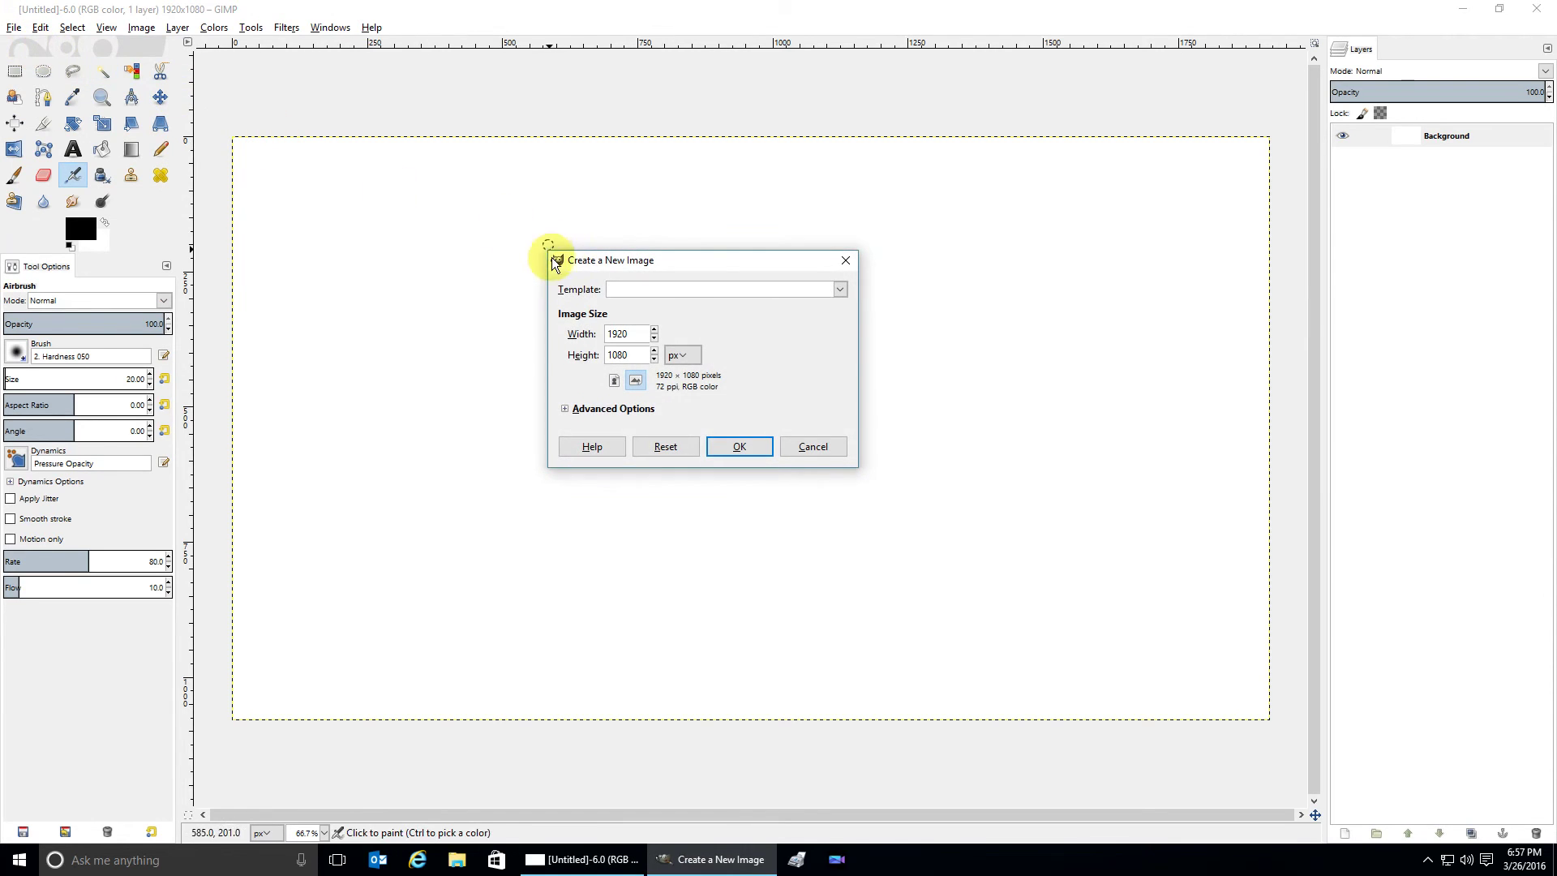
{"action": "left_click", "coordinate": [679, 356]}
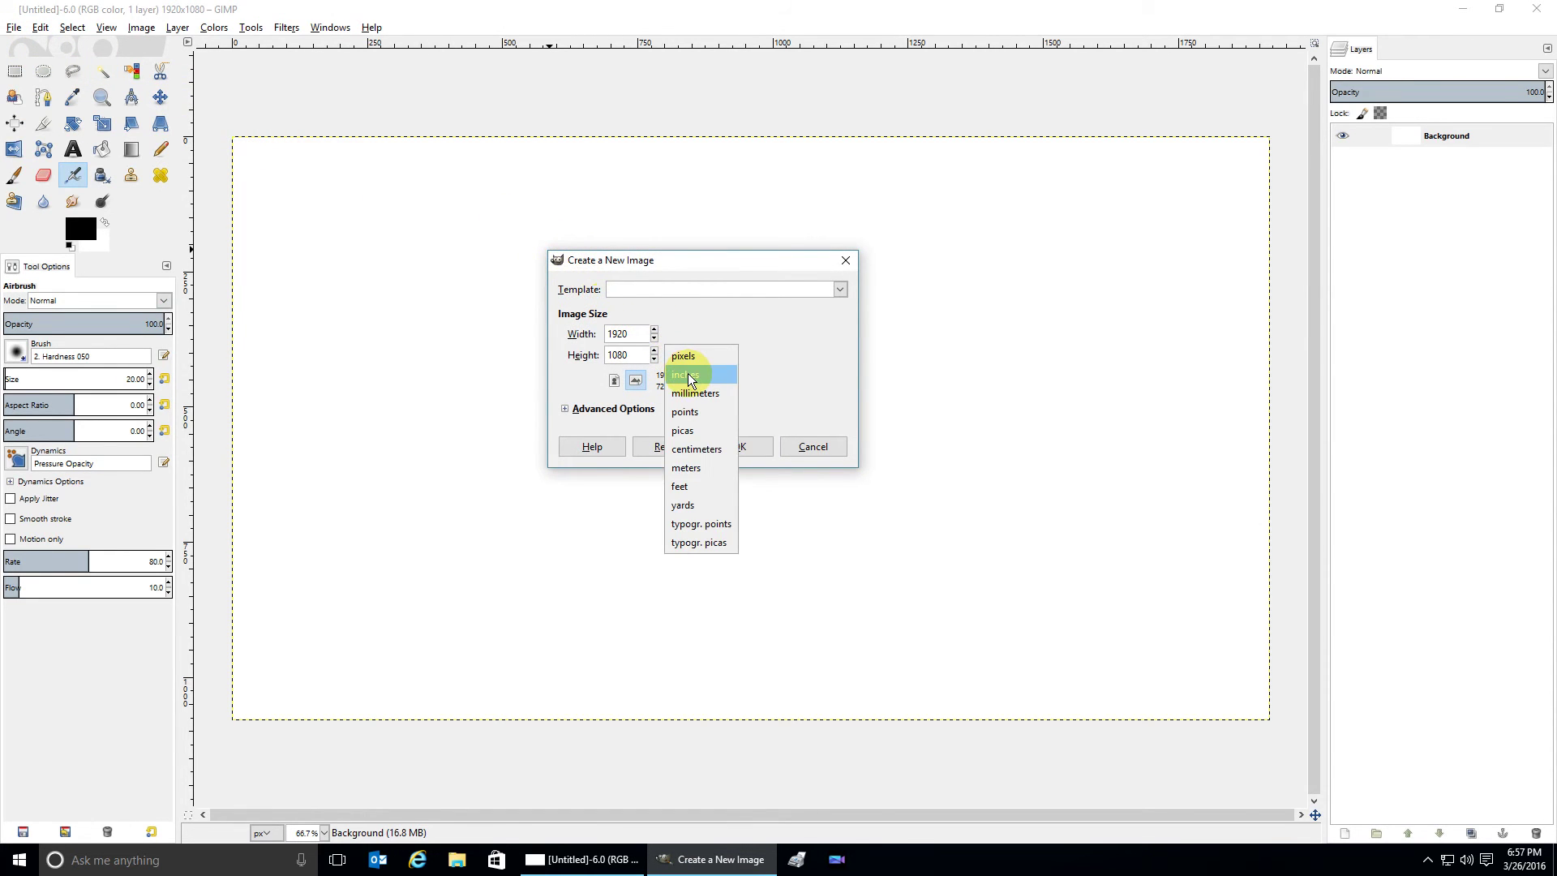
{"action": "left_click", "coordinate": [690, 375]}
{"action": "left_click_drag", "start_coordinate": [643, 334], "coordinate": [578, 338]}
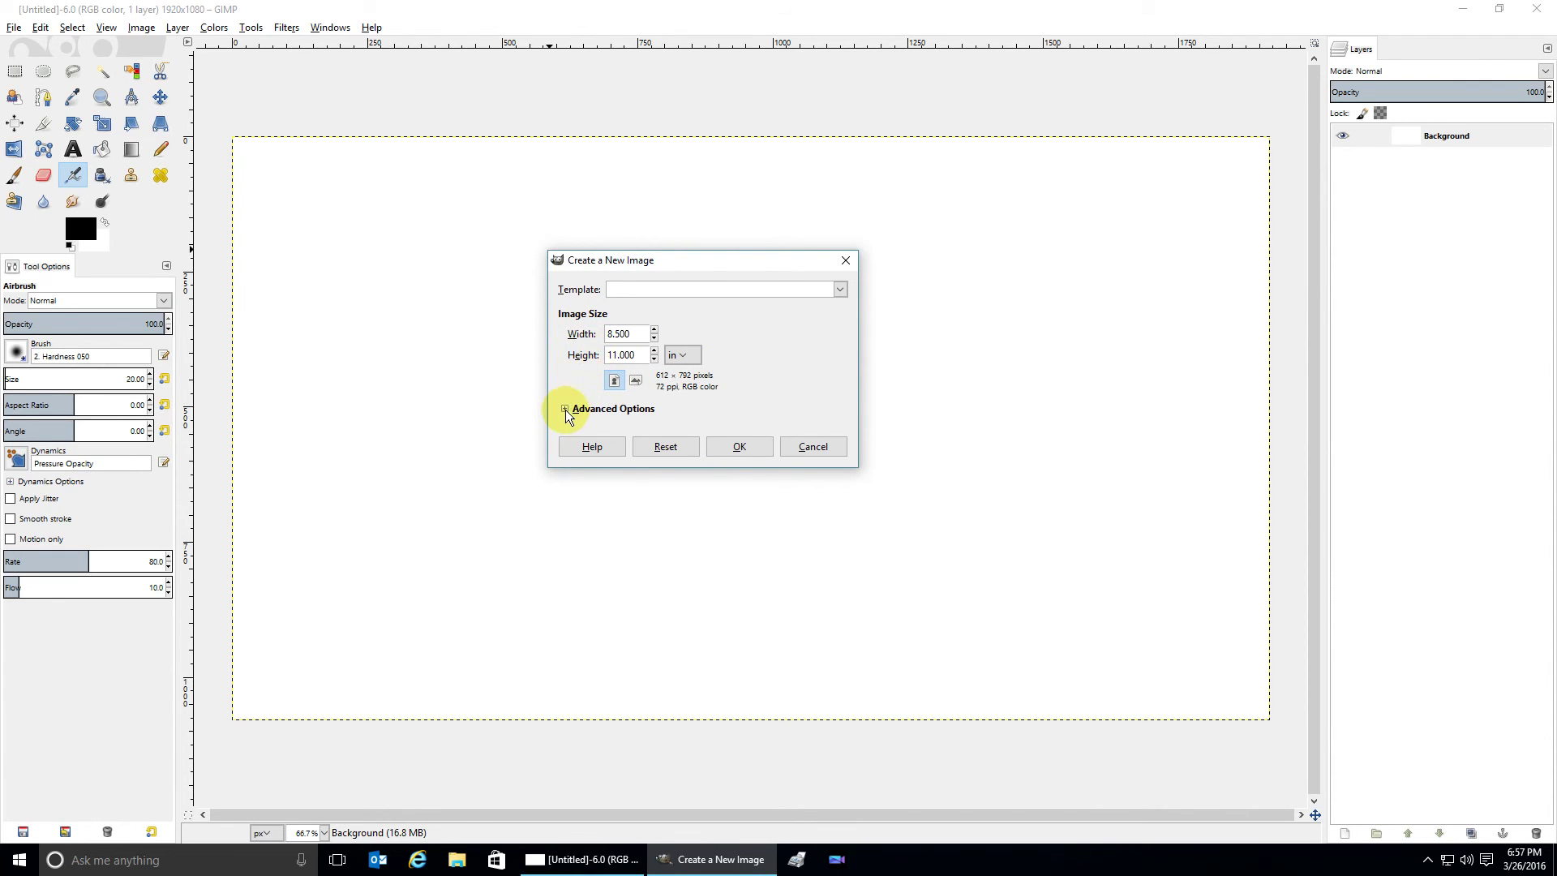
{"action": "left_click", "coordinate": [566, 409]}
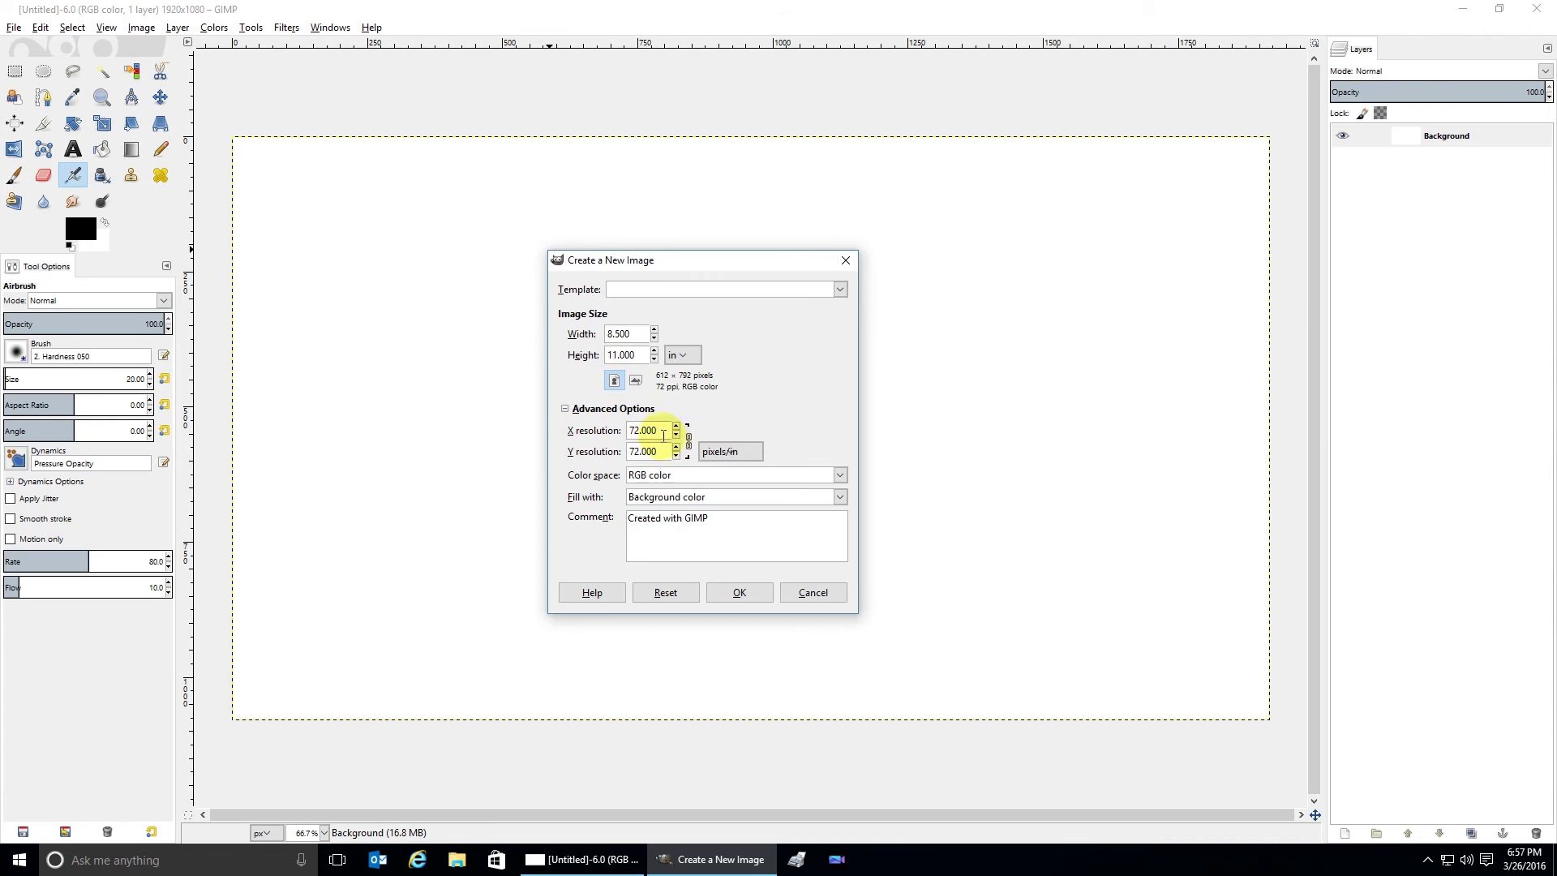
{"action": "double_click", "coordinate": [659, 431]}
{"action": "type", "text": "300"}
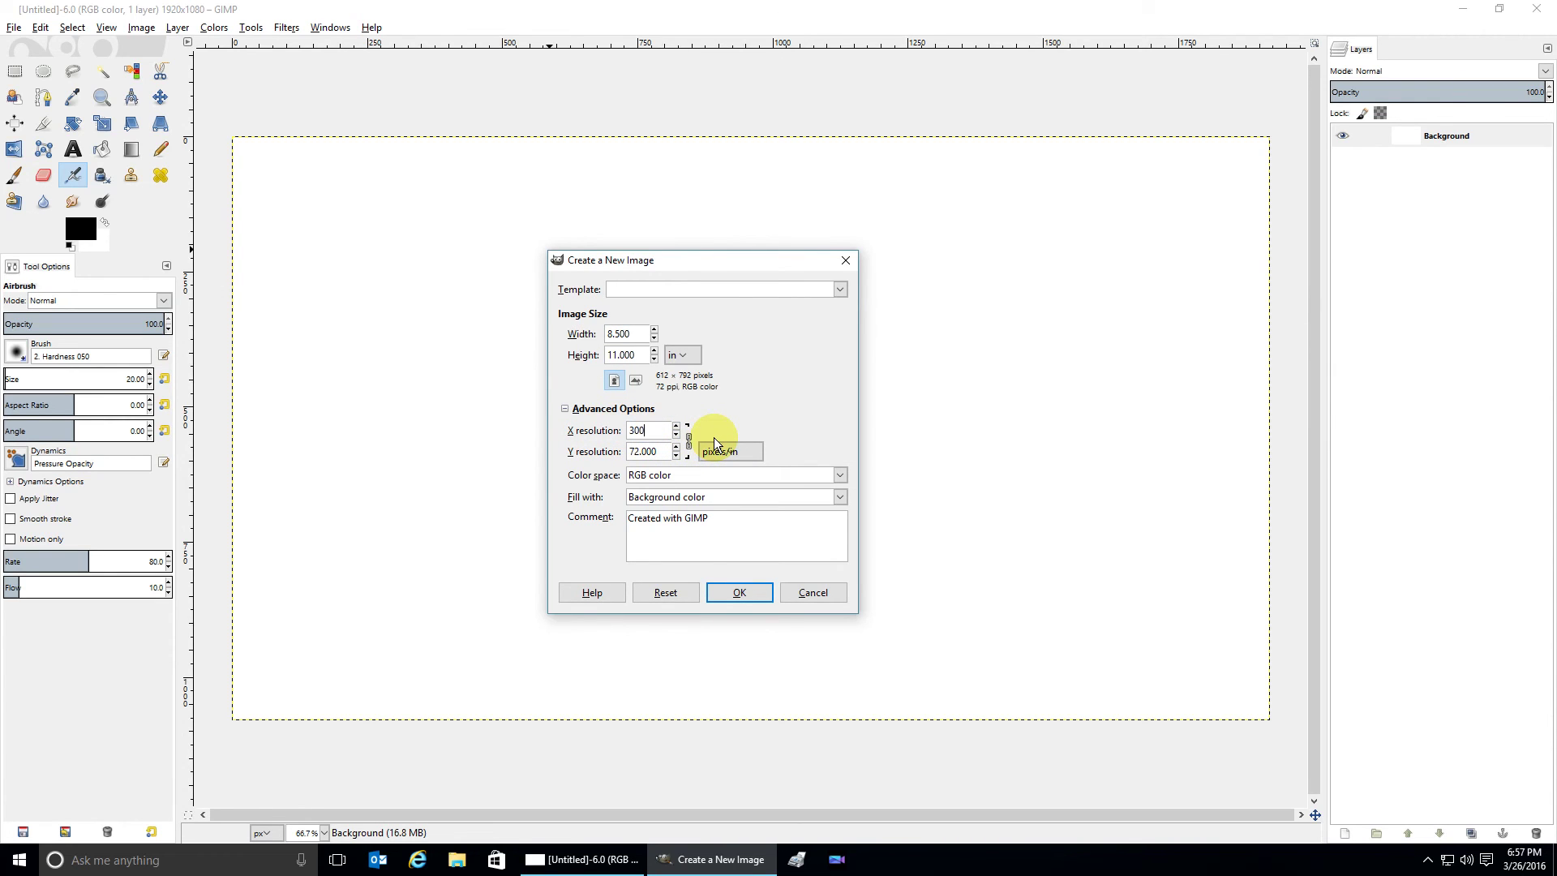
{"action": "key", "text": "Tab"}
{"action": "left_click", "coordinate": [749, 592]}
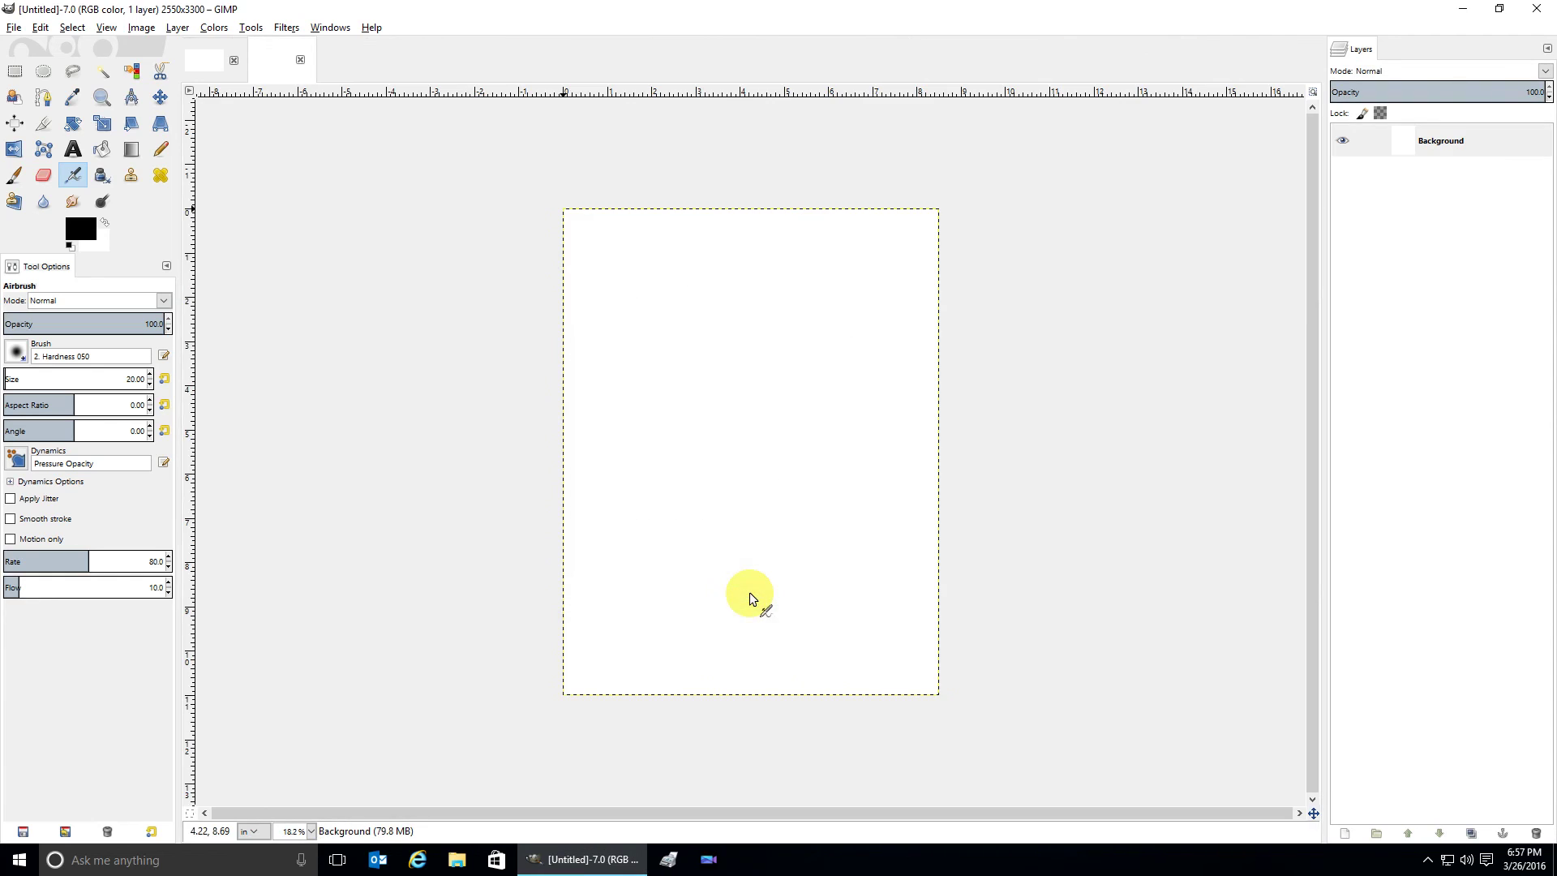
{"action": "key", "text": "plus"}
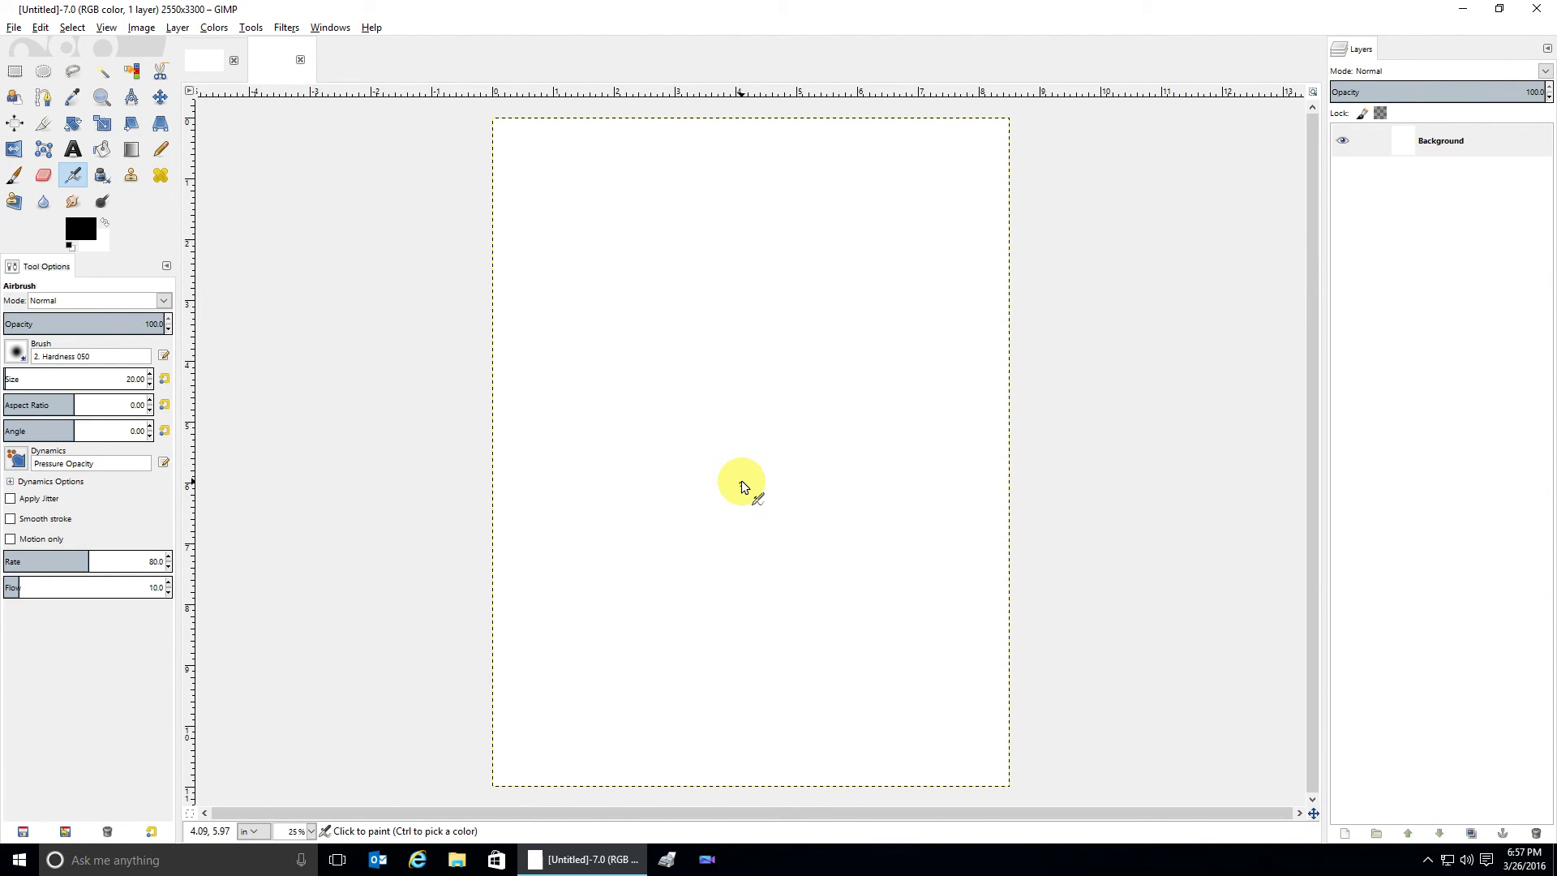